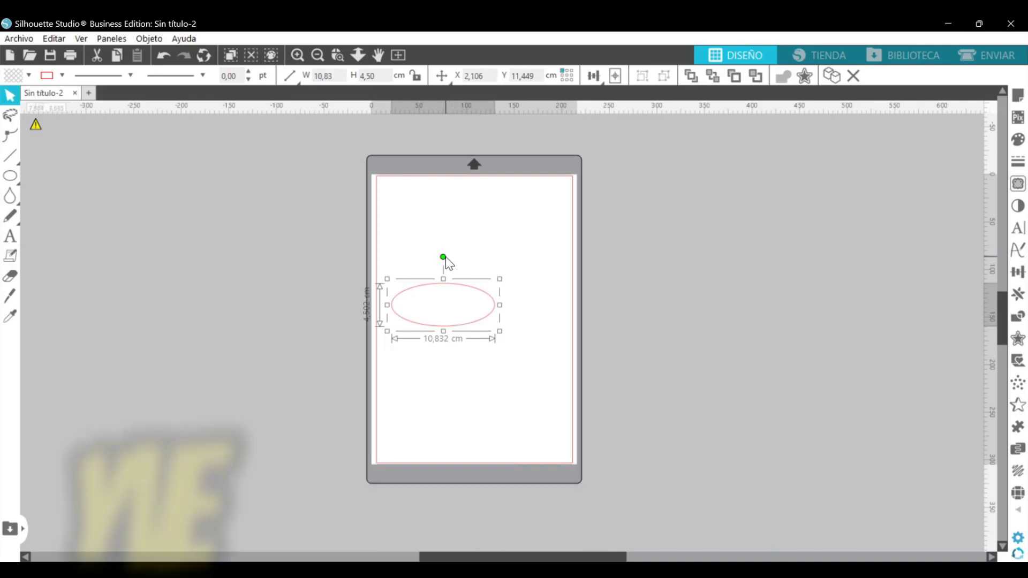
Step: Rotate the ellipse clockwise and reshape its lower-right end into a pointed corner by adjusting the curve around it
left_click_drag(443, 257, 466, 264)
double_click(477, 343)
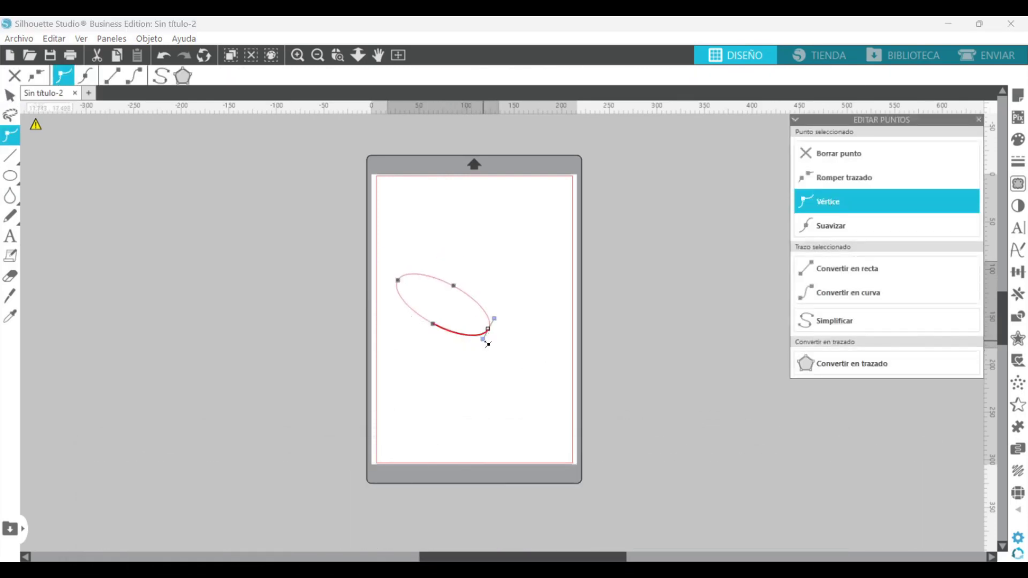
left_click_drag(484, 339, 460, 336)
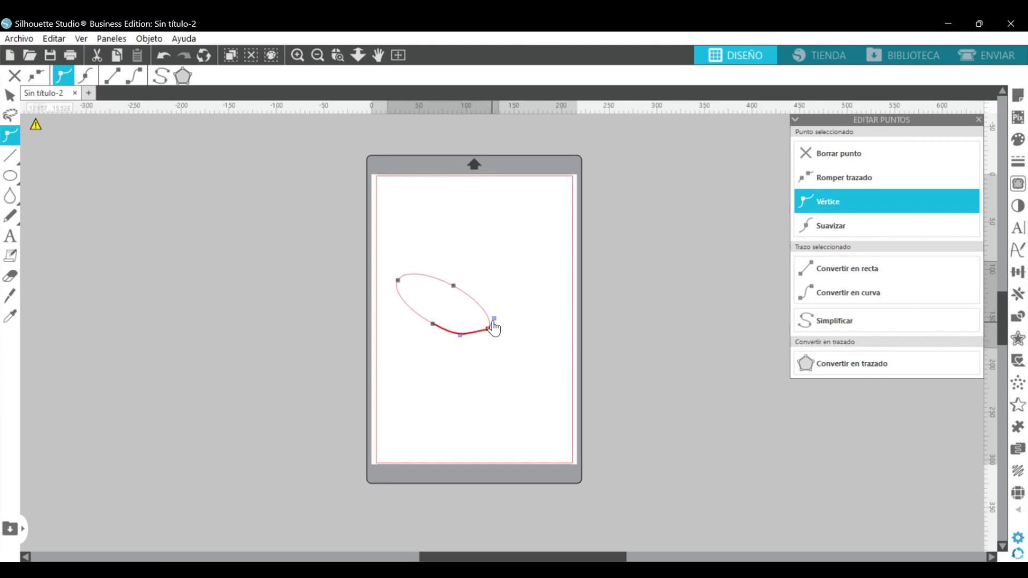
left_click(454, 286)
left_click(432, 324)
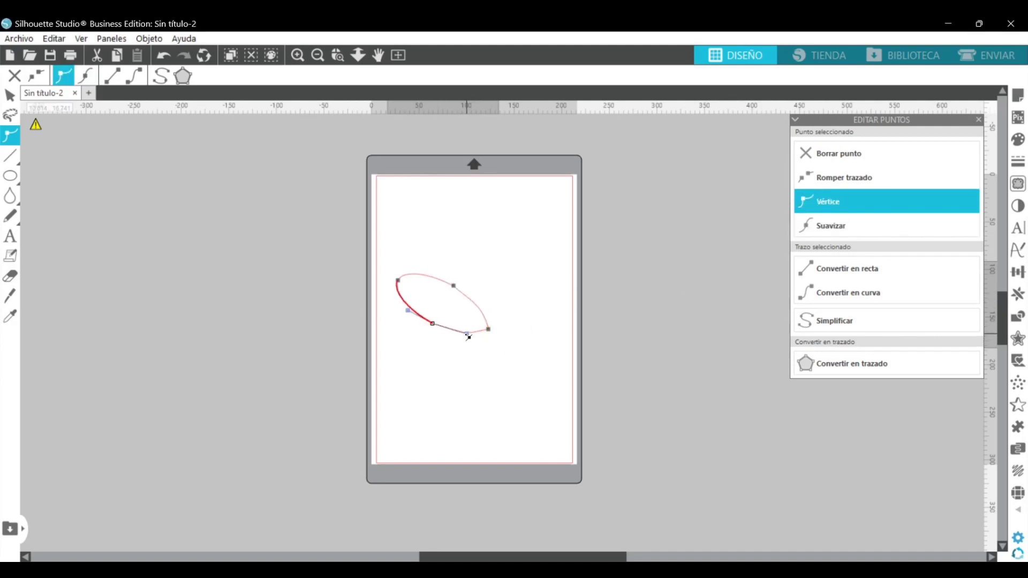
left_click(461, 364)
Step: Turn the upper-left end point of the shape into a corner vertex and bend its upper curve into a sharp tip
double_click(398, 279)
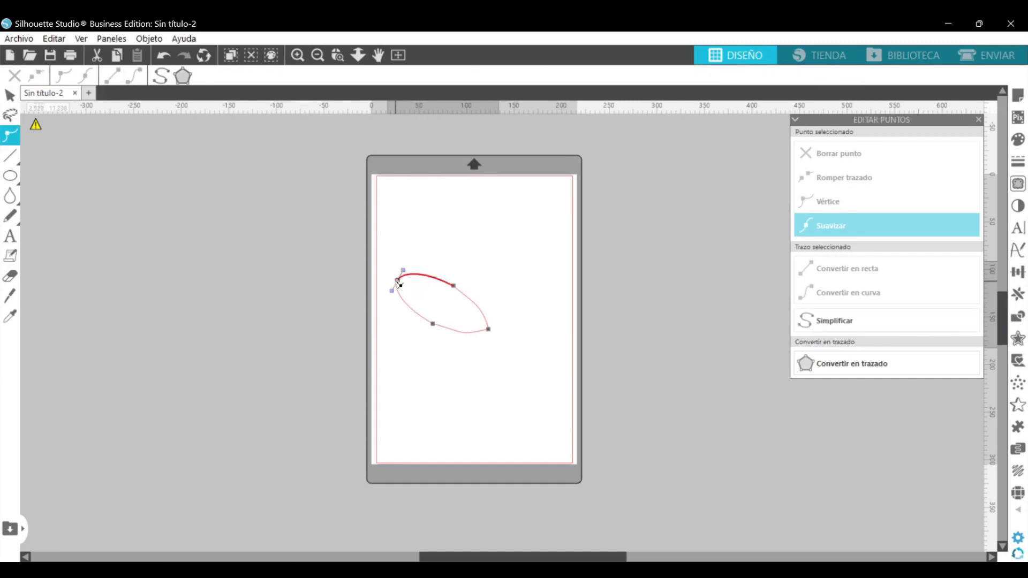
left_click(849, 203)
left_click_drag(405, 271, 412, 279)
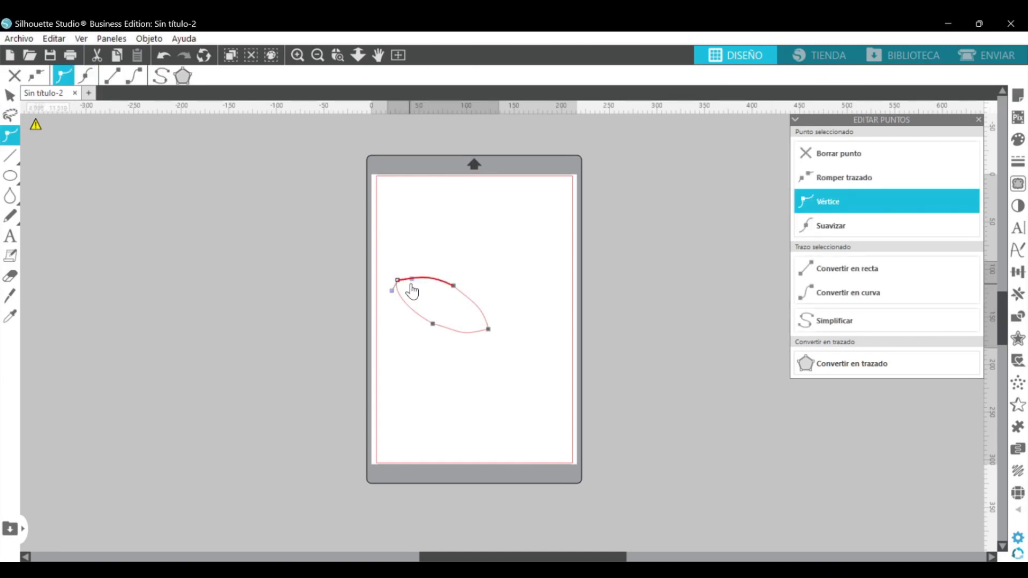
left_click(427, 370)
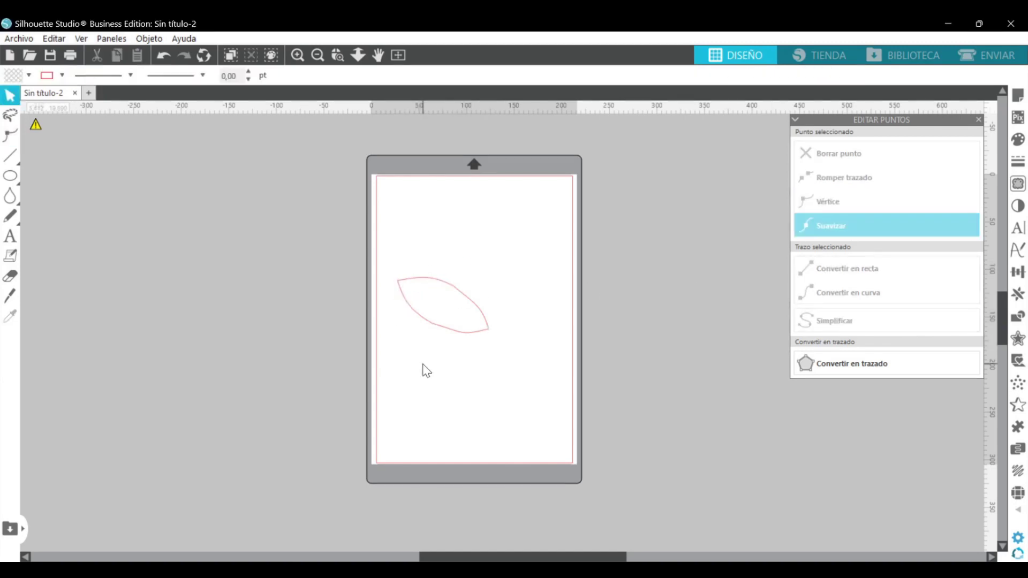
Step: Reduce the leaf shape's height to about 4.28 cm and smooth its upper middle point
left_click(460, 331)
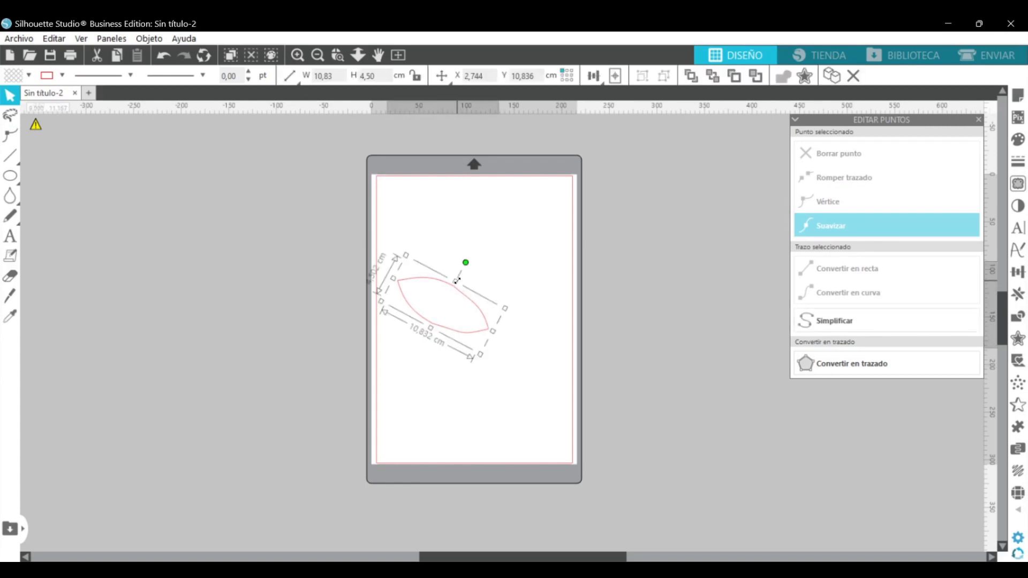
double_click(399, 290)
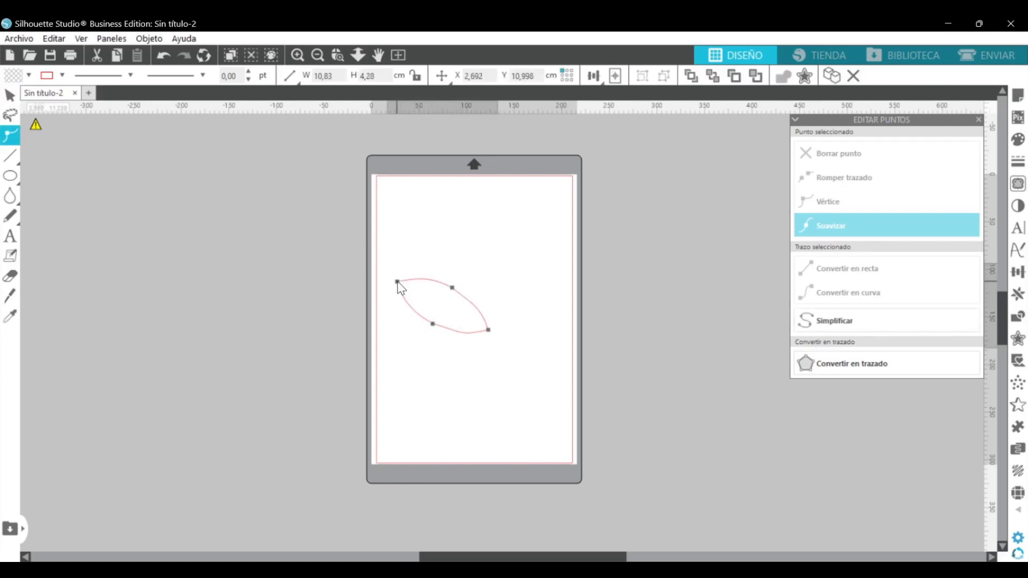
left_click(452, 288)
left_click(857, 225)
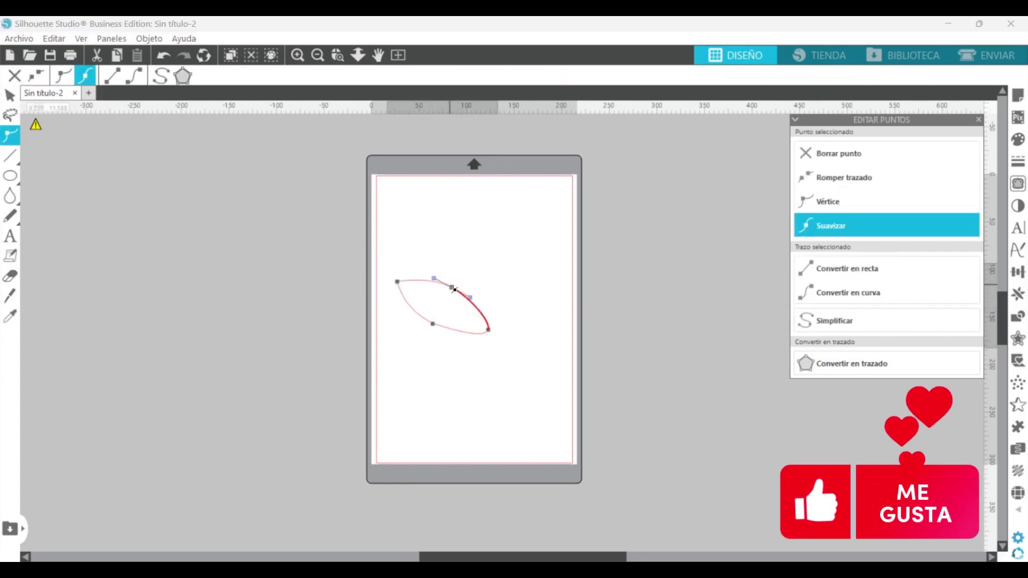
left_click(489, 273)
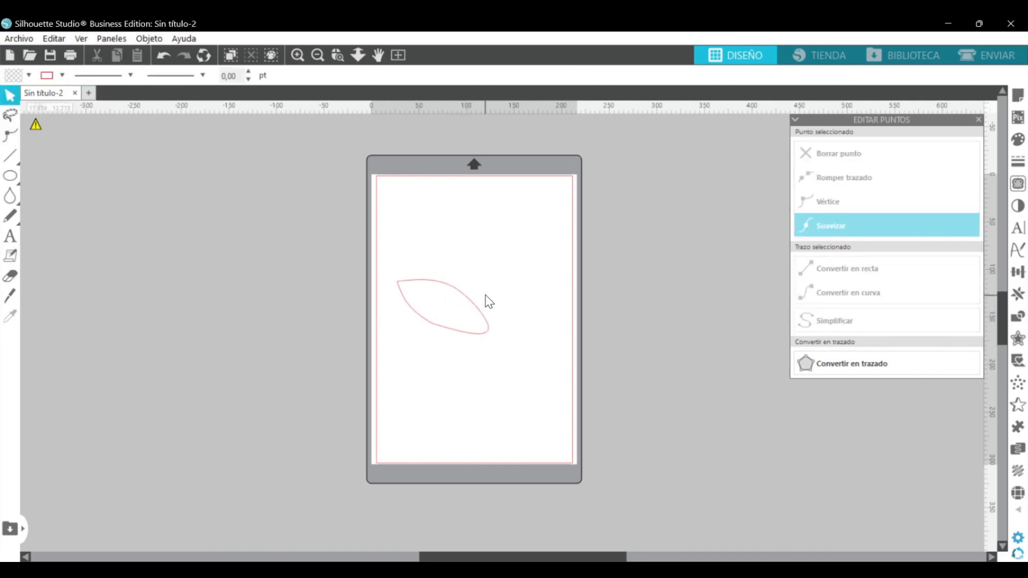
Step: Delete the leaf shape and draw a new upright ellipse about 4.22 by 10.27 cm, tilted counter-clockwise
left_click(466, 295)
left_click(854, 78)
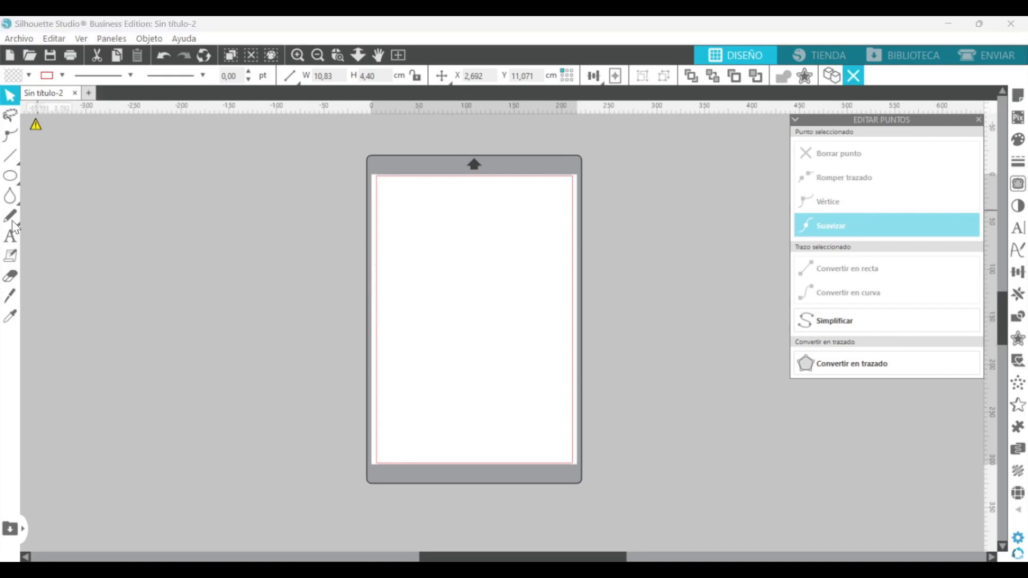
mouse_move(10, 176)
left_click(69, 177)
left_click_drag(390, 290, 436, 392)
left_click_drag(410, 262, 383, 248)
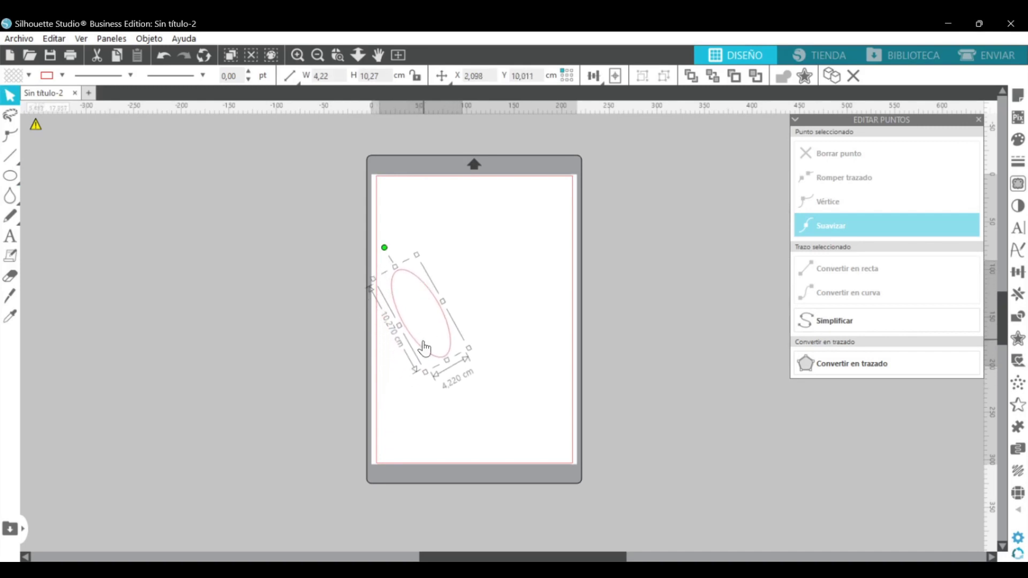
Step: Convert the segment at the ellipse's lower end point to a curve and tilt the shape further counter-clockwise
double_click(426, 356)
left_click(445, 357)
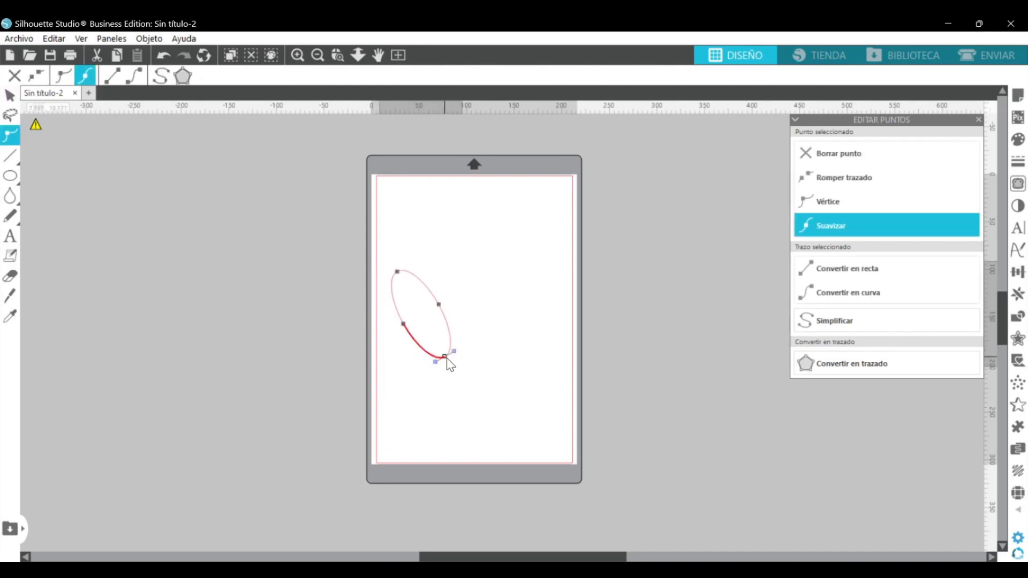
left_click(838, 297)
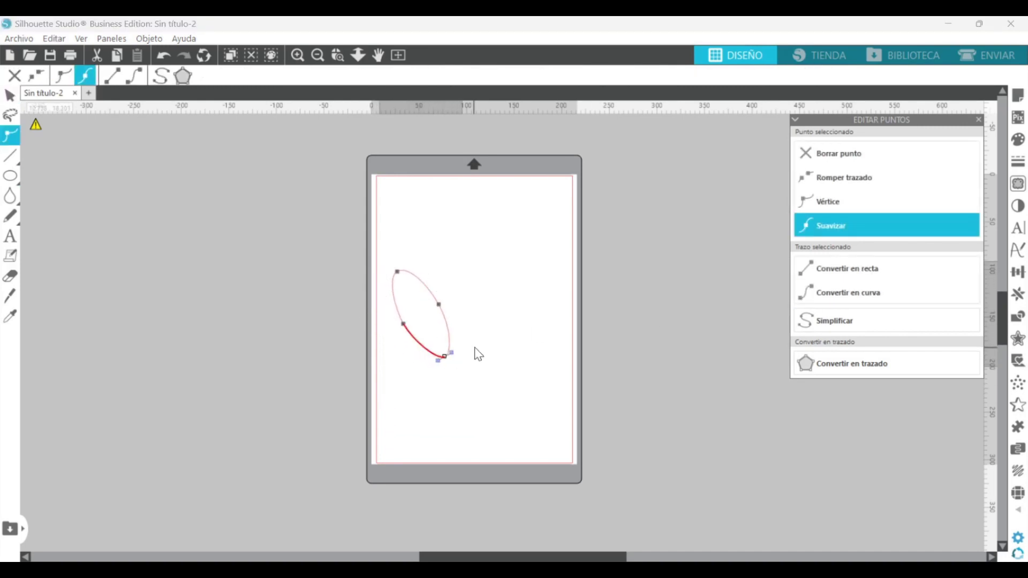
left_click(478, 354)
left_click(448, 362)
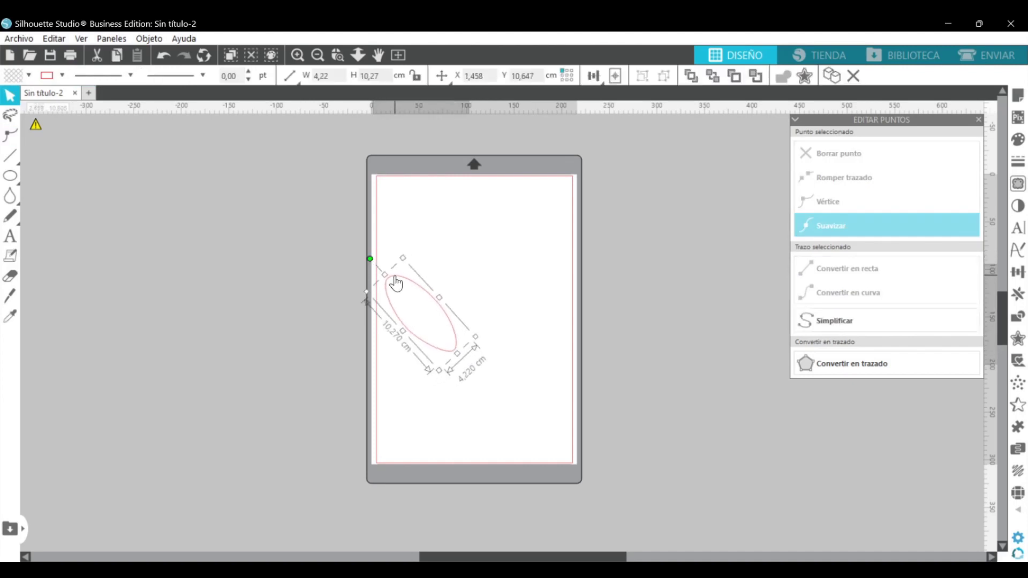
Step: Convert the segment at the tilted ellipse's upper-left end to a curve and reselect the shape
double_click(397, 283)
left_click(847, 293)
left_click(523, 292)
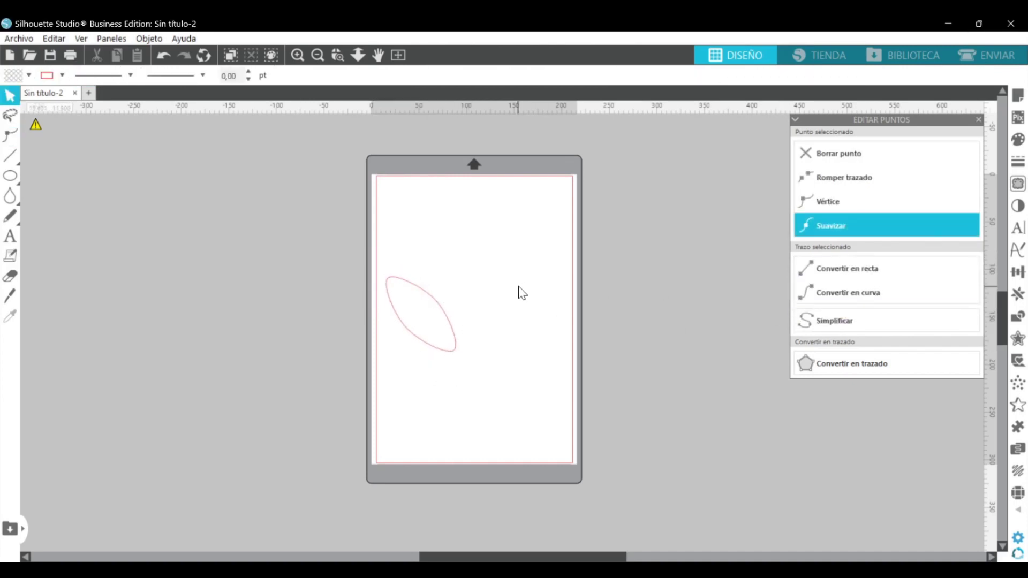
left_click(436, 306)
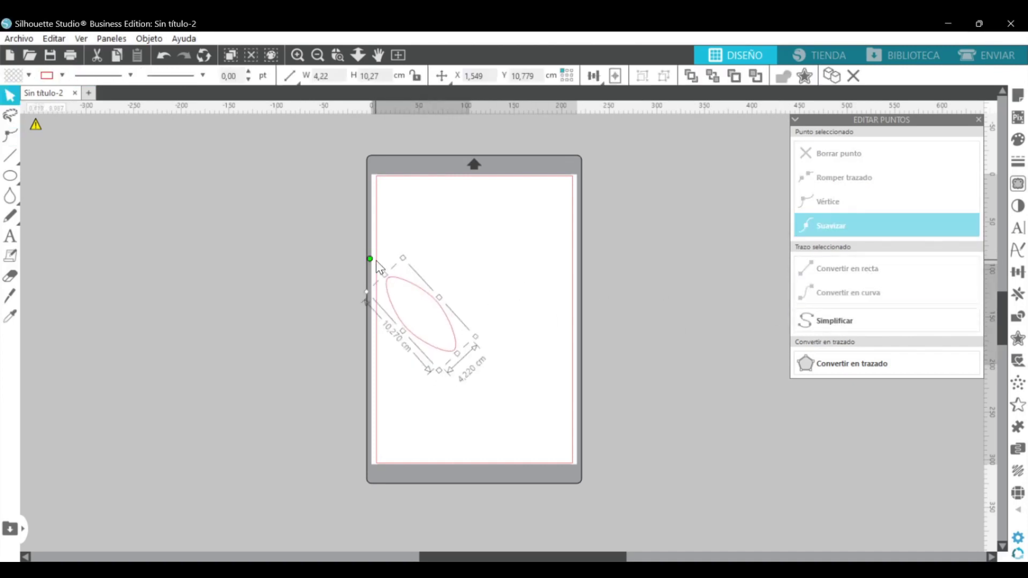
Step: Convert the segment at the shape's upper middle point to a curve and select the lower middle point
double_click(421, 293)
left_click(436, 300)
left_click(851, 294)
left_click(408, 330)
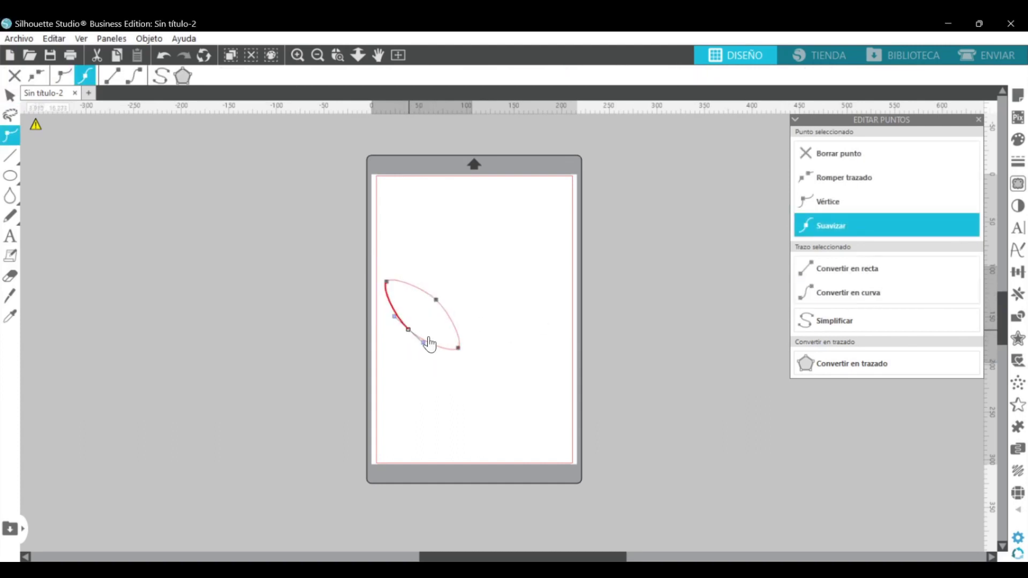
Step: Make the shape's lower-right end point a corner vertex and adjust its handle to form a sharp tip
left_click(459, 349)
left_click(823, 213)
left_click_drag(453, 353, 445, 351)
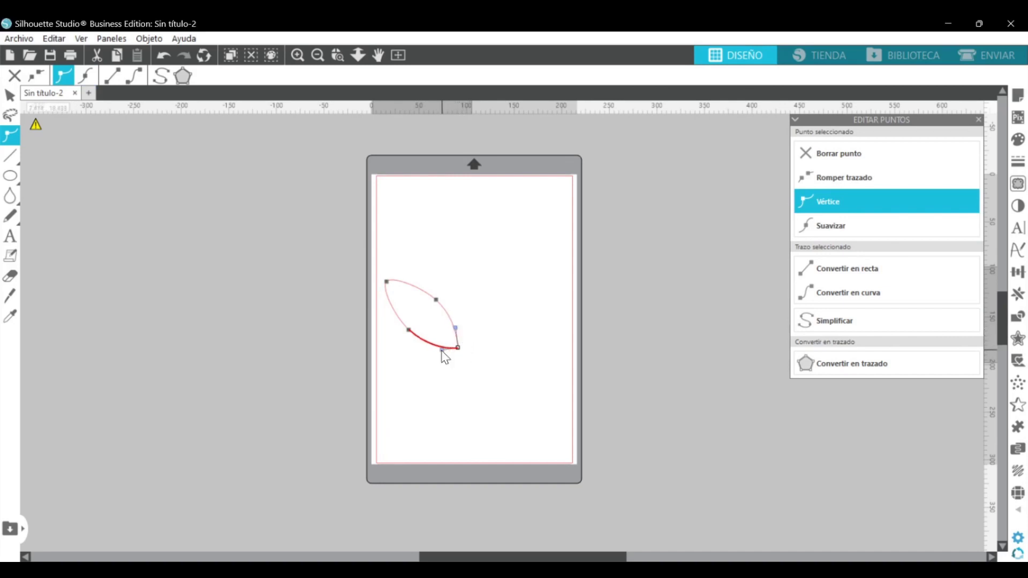
Step: Make the shape's upper-left end point a corner vertex, adjust its upper handle and finish point editing
left_click(388, 282)
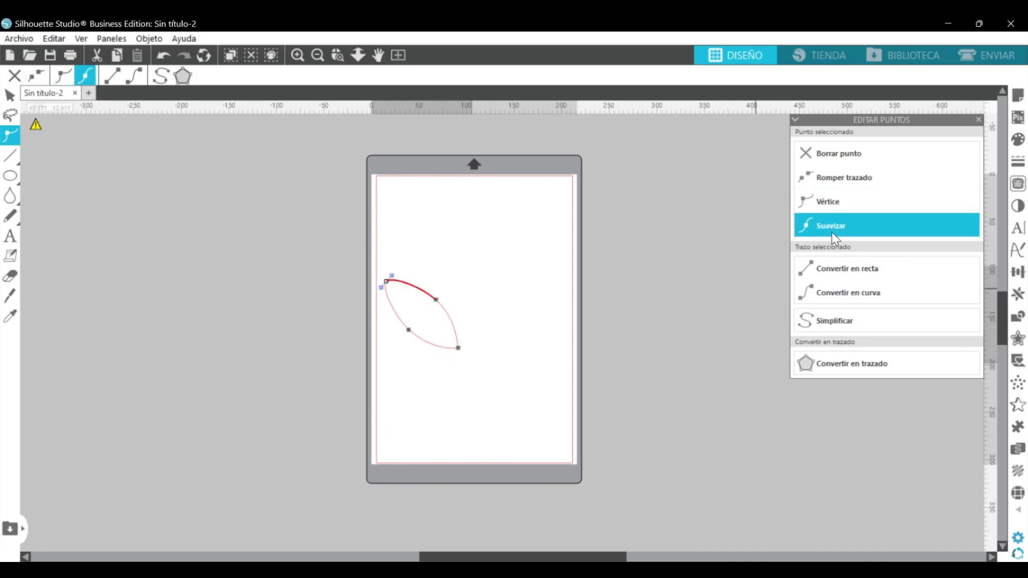
left_click(841, 204)
left_click_drag(396, 279, 400, 283)
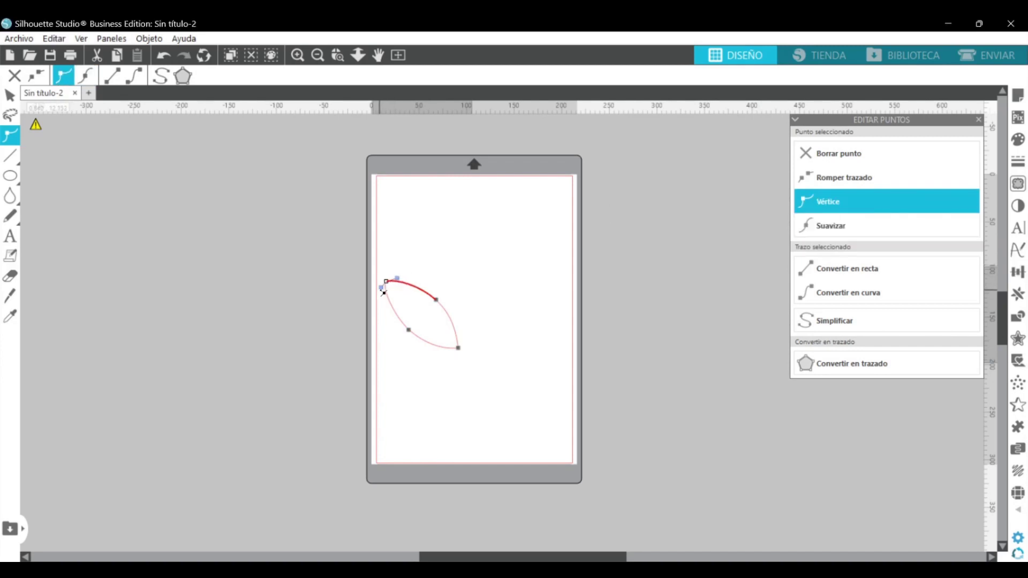
left_click(434, 250)
Step: Try narrowing the leaf shape to about 3.88 cm wide and undo the change
double_click(433, 298)
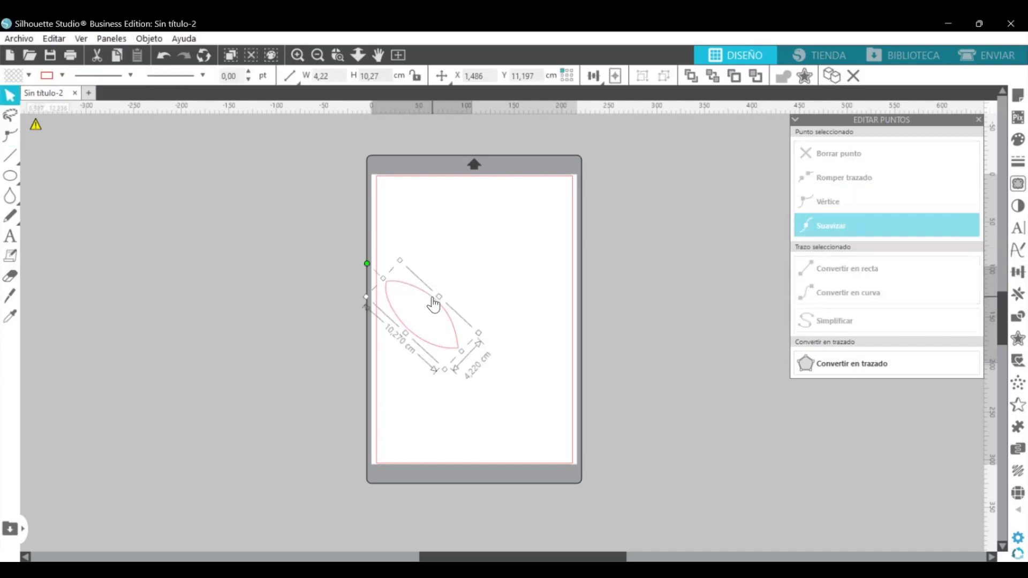
left_click(435, 306)
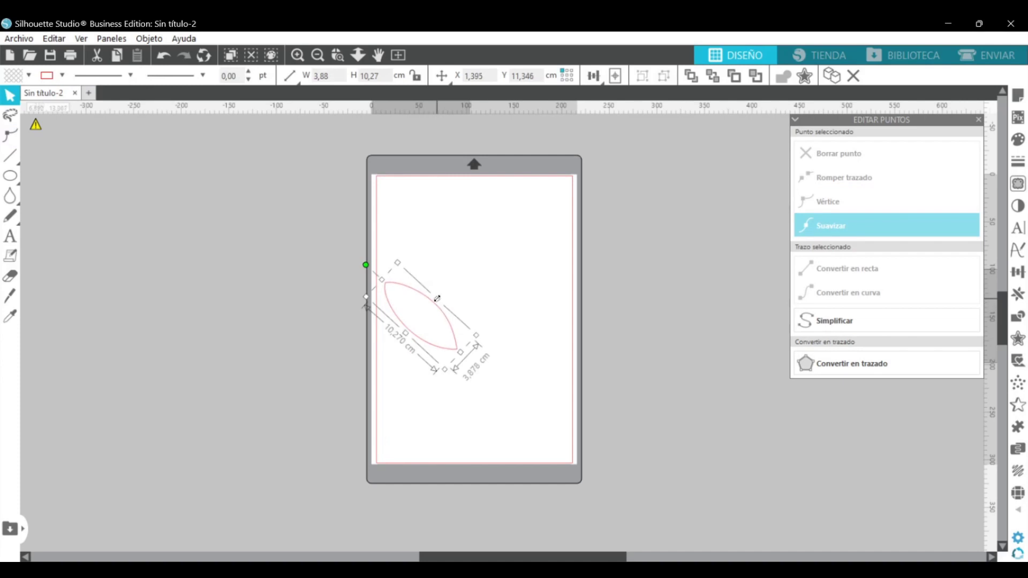
left_click(162, 57)
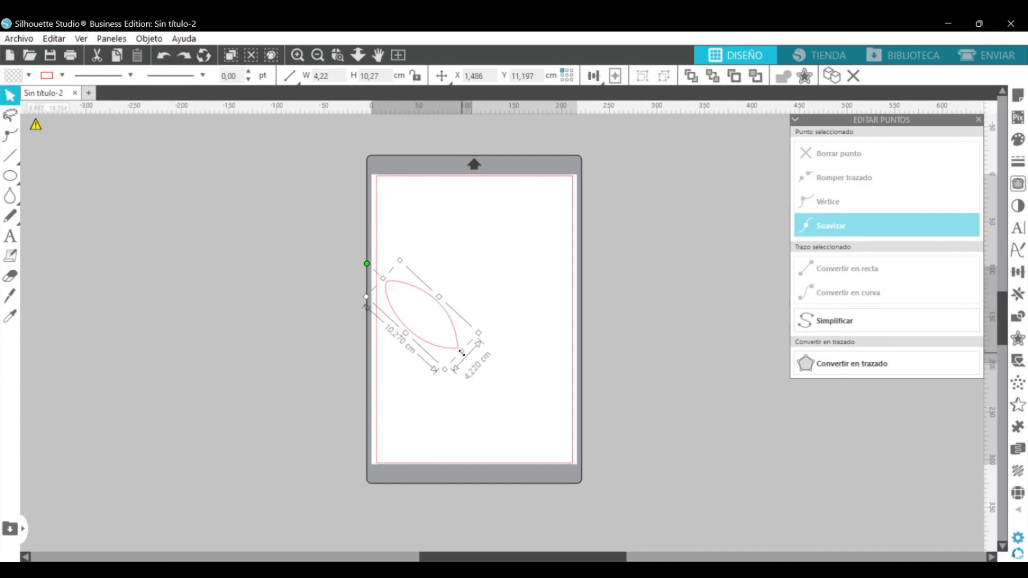
Step: Resize the leaf shape to about 4.47 by 8.54 cm, rotate it slightly and reposition it on the page
left_click_drag(462, 353, 399, 331)
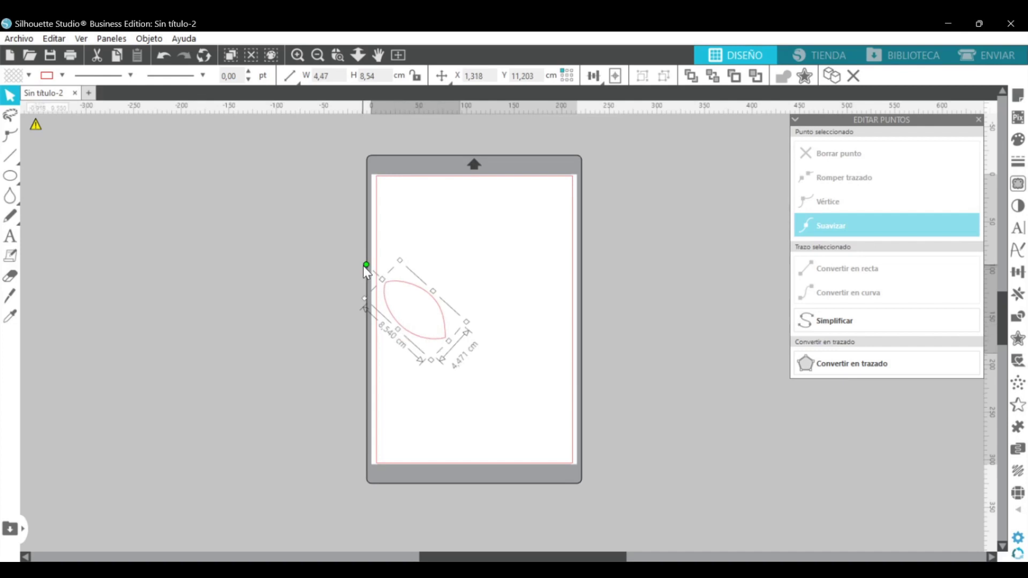
left_click_drag(365, 266, 363, 268)
left_click_drag(428, 341, 504, 338)
Step: Mirror a copy of the leaf to its right and align the two eye shapes at their vertical middles
left_click(1018, 294)
left_click(964, 266)
left_click(508, 373)
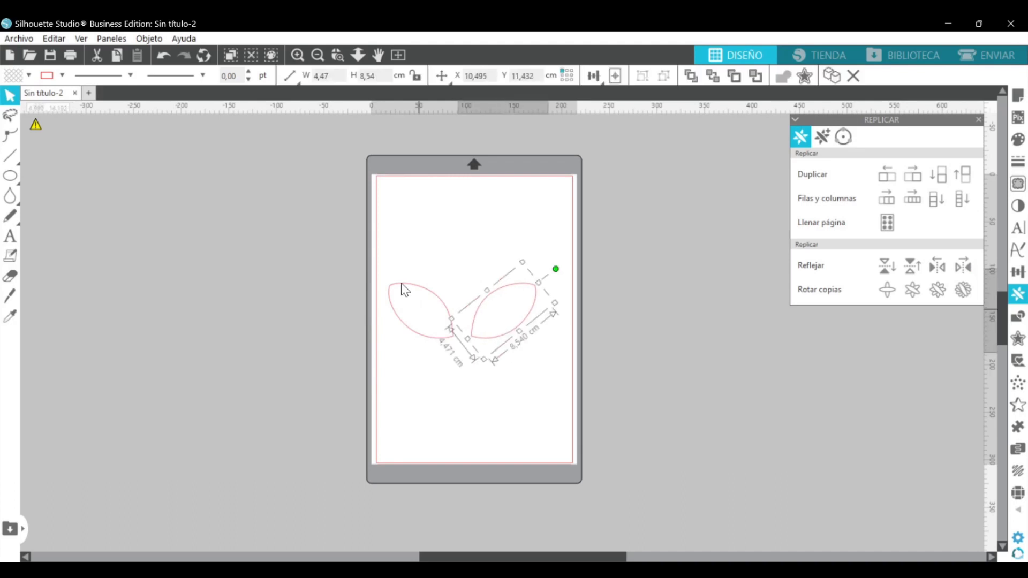
left_click_drag(362, 232, 536, 357)
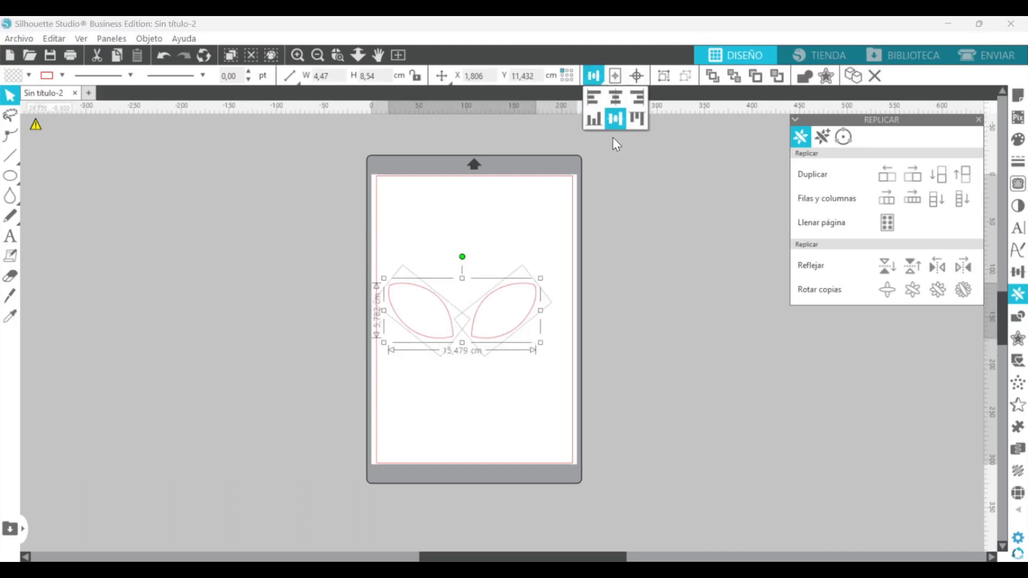
left_click(853, 78)
Step: Place a copy of the eye pair off the page to the left and combine the pair on the page into one object
left_click_drag(506, 297, 172, 260)
left_click_drag(358, 249, 552, 391)
right_click(471, 435)
left_click(594, 324)
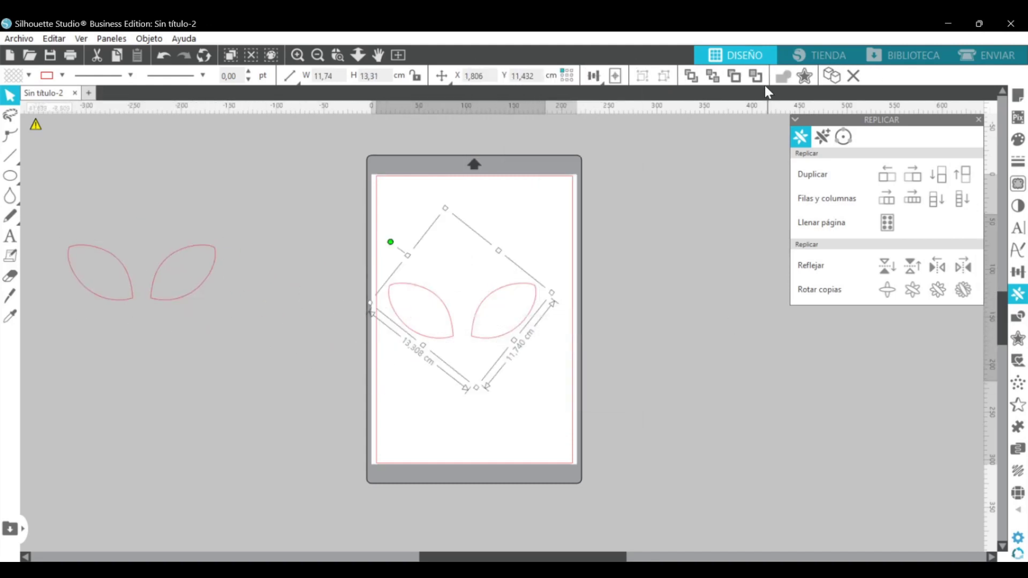
Step: Apply an outward offset of 3 cm with rounded corners around the eye pair to form the mask outline
left_click(804, 76)
left_click_drag(942, 195, 905, 194)
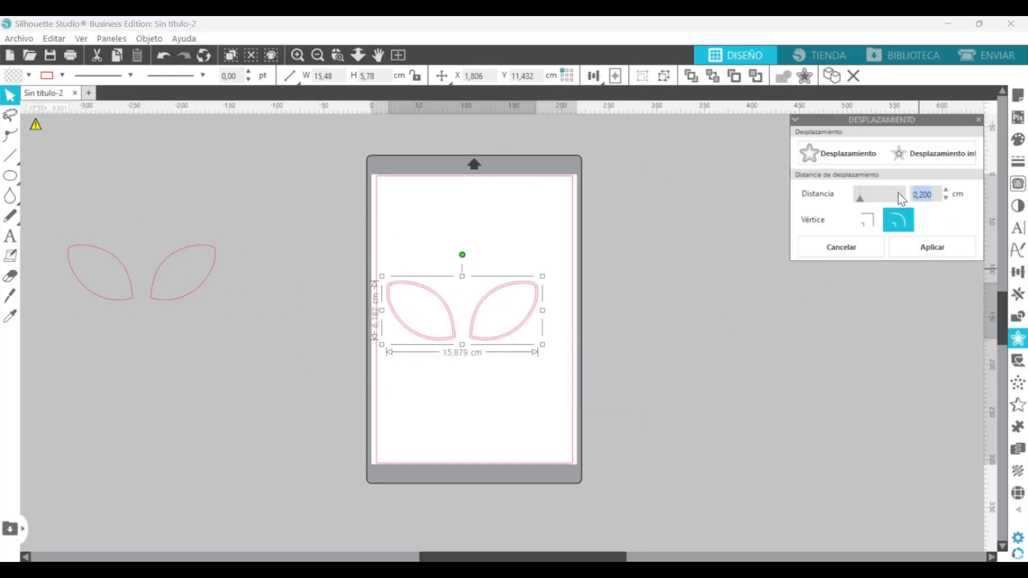
type("3")
key("Return")
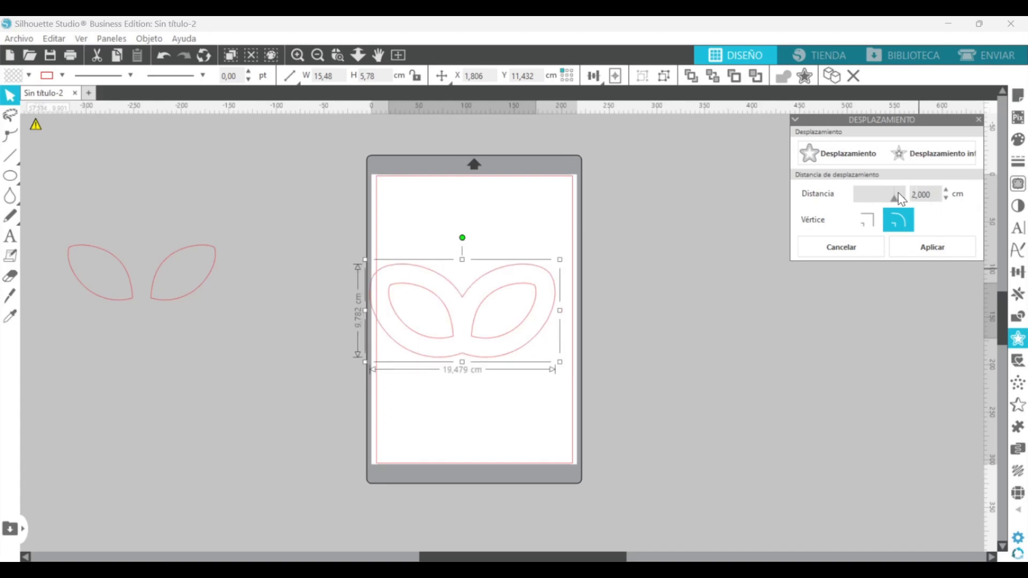
left_click(898, 193)
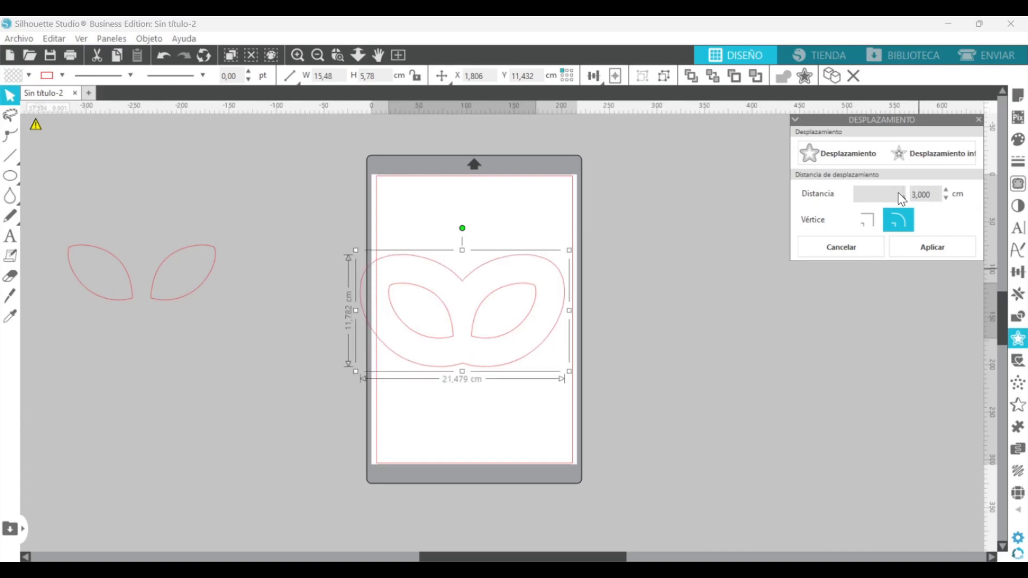
left_click(957, 249)
Step: Move the mask outline's lower centre point slightly upward and set it as a corner vertex to shape the nose notch
double_click(480, 367)
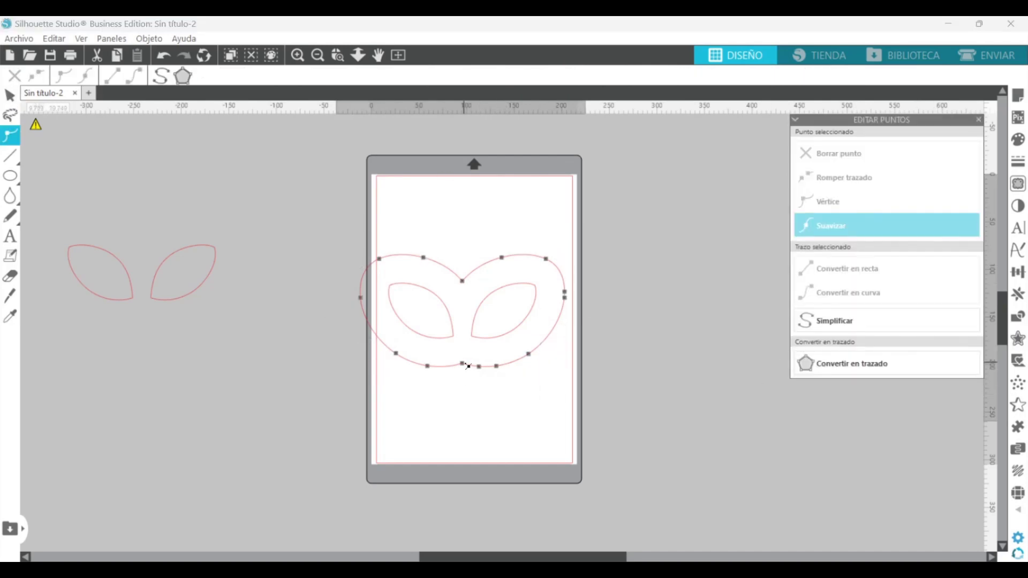
left_click(464, 365)
left_click_drag(464, 363, 464, 359)
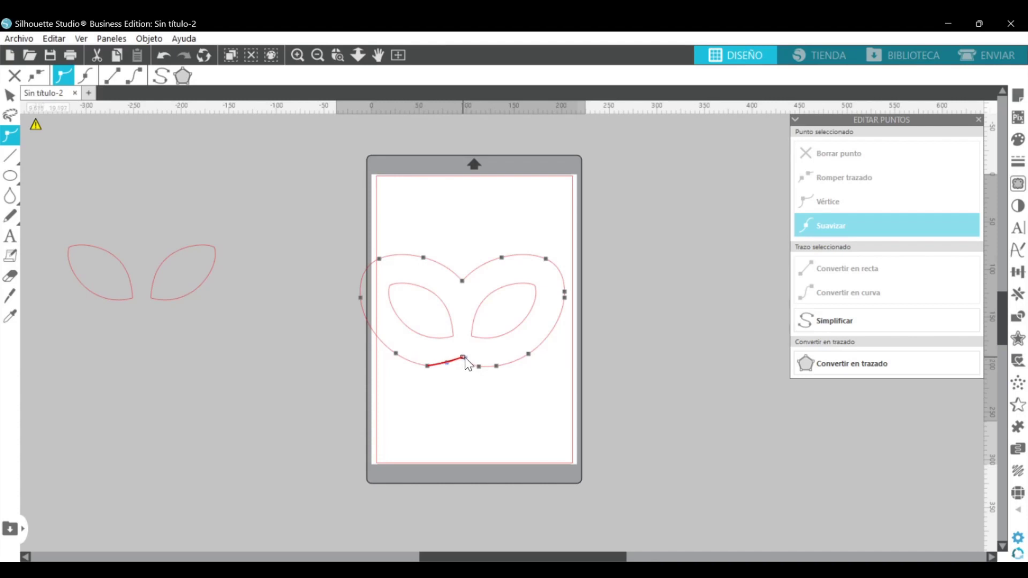
left_click(829, 201)
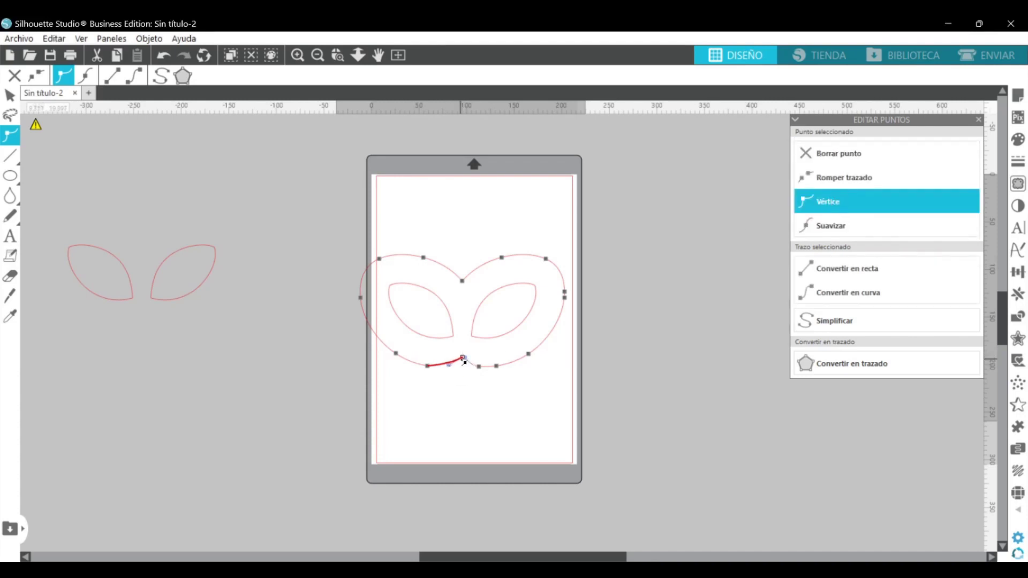
left_click(486, 412)
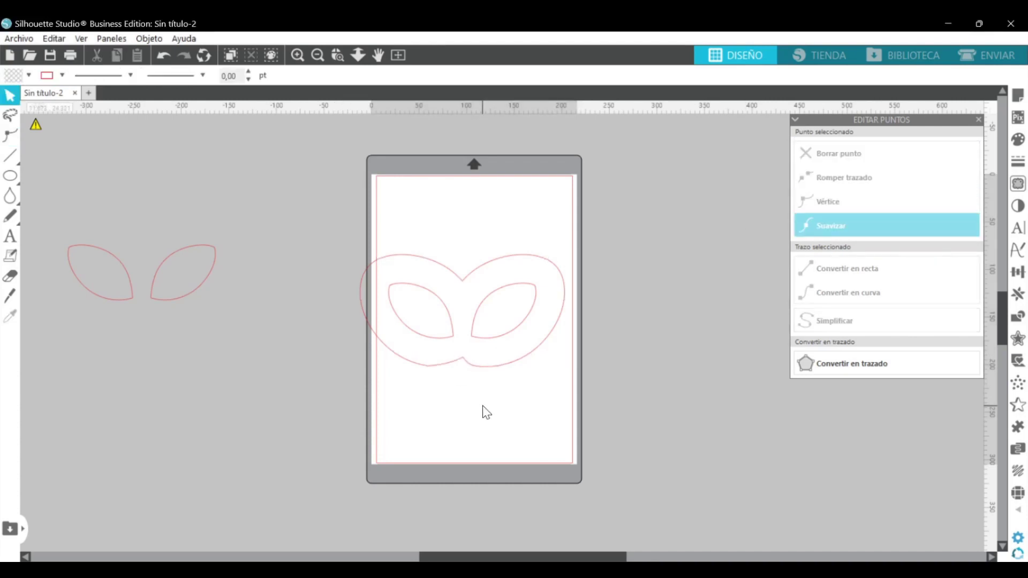
Step: Delete the lower centre point of the mask outline to flatten the edge between the eyes
double_click(469, 364)
left_click(463, 360)
double_click(468, 364)
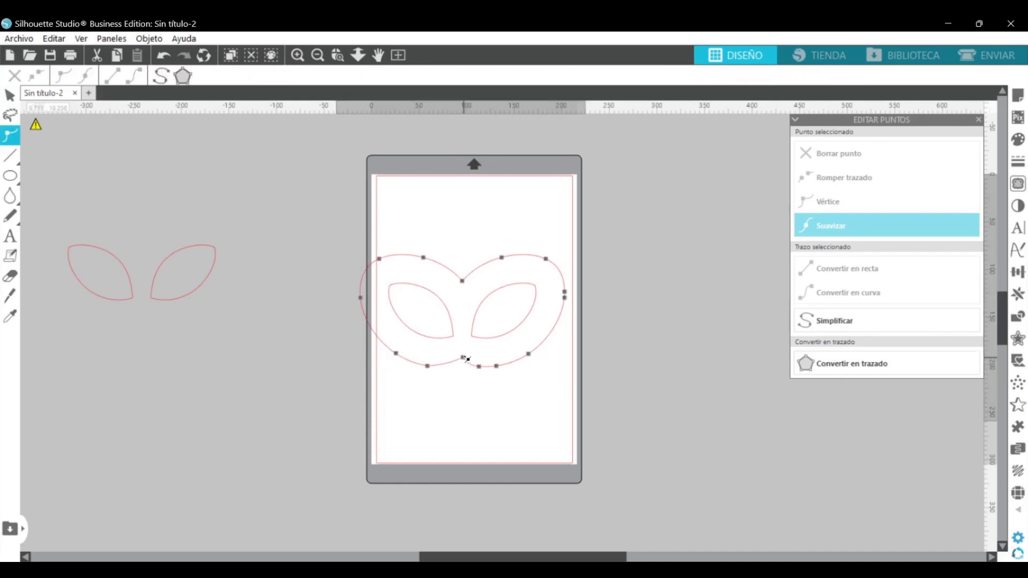
left_click(464, 358)
left_click(836, 154)
left_click(505, 398)
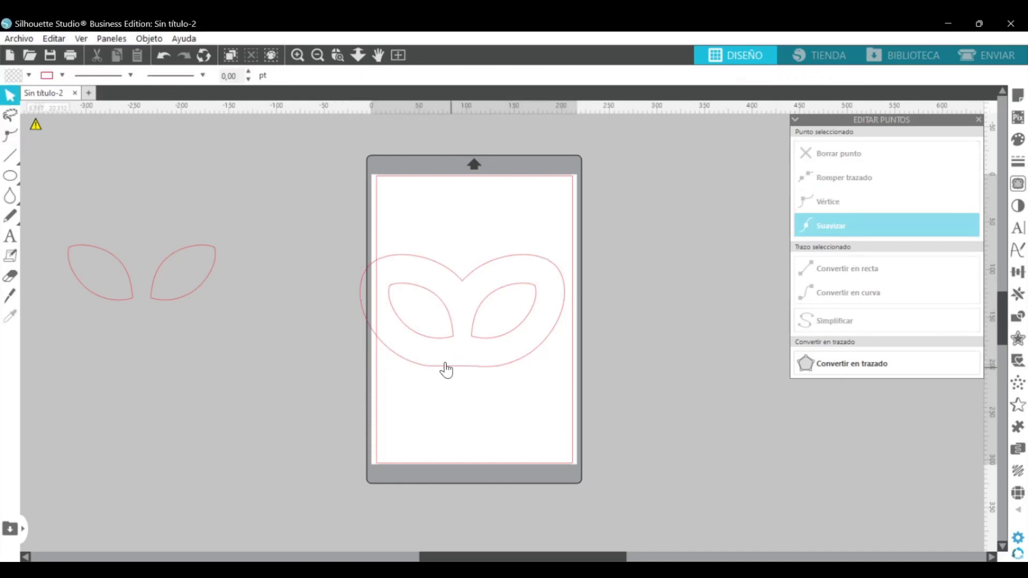
Step: Convert the mask outline's flat lower centre segment to a curve and bend it upward to form the nose arch
left_click(446, 369)
double_click(428, 368)
left_click(480, 367)
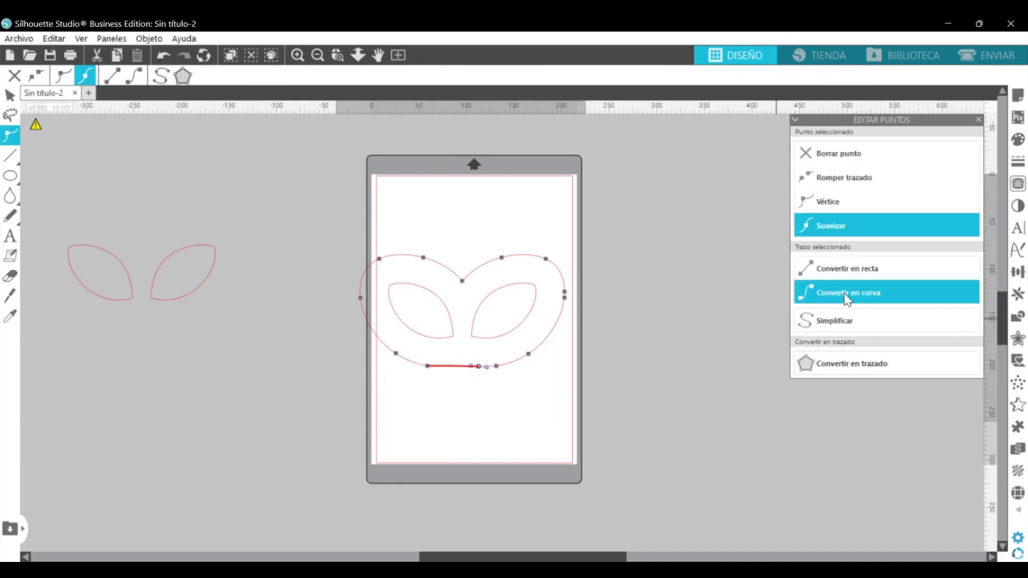
left_click(844, 292)
left_click_drag(462, 370, 453, 353)
Step: Set the points at both ends of the nose arch as corner vertices
left_click(830, 201)
left_click(428, 367)
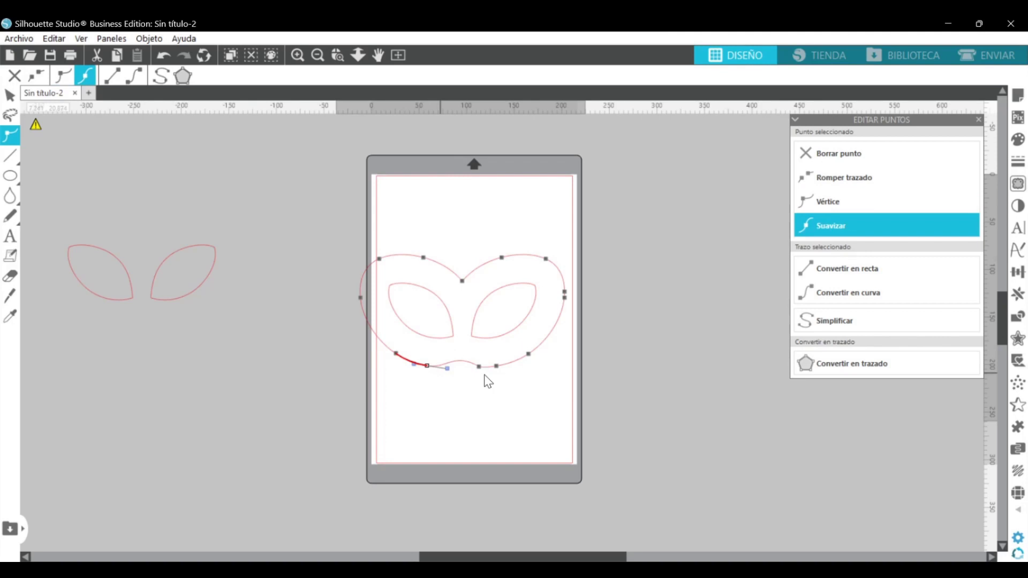
left_click(836, 202)
left_click(483, 404)
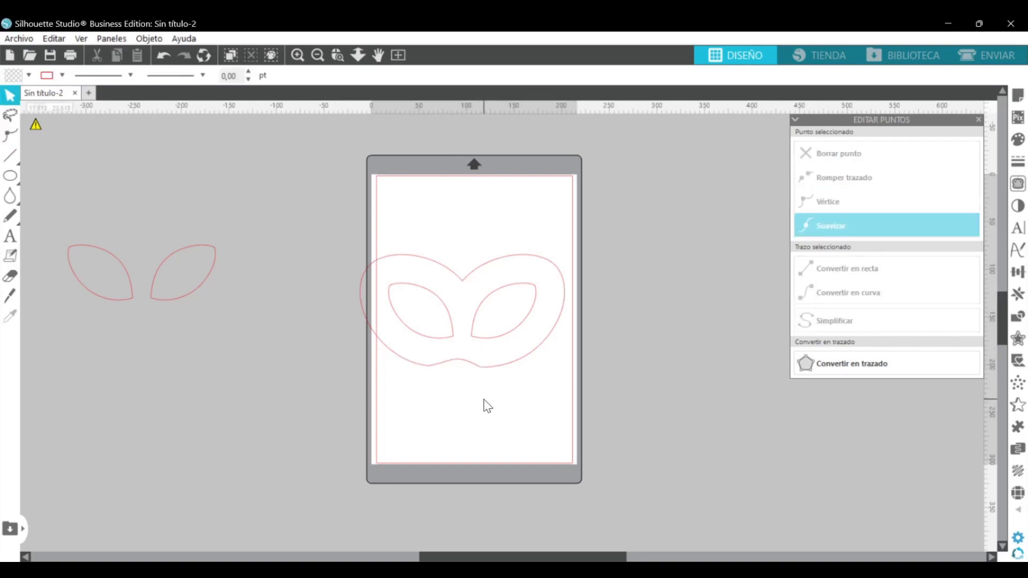
Step: Delete the mask outline, its eye holes and the eye-pair copy beside the page
left_click(485, 368)
left_click_drag(62, 199, 637, 418)
left_click(874, 76)
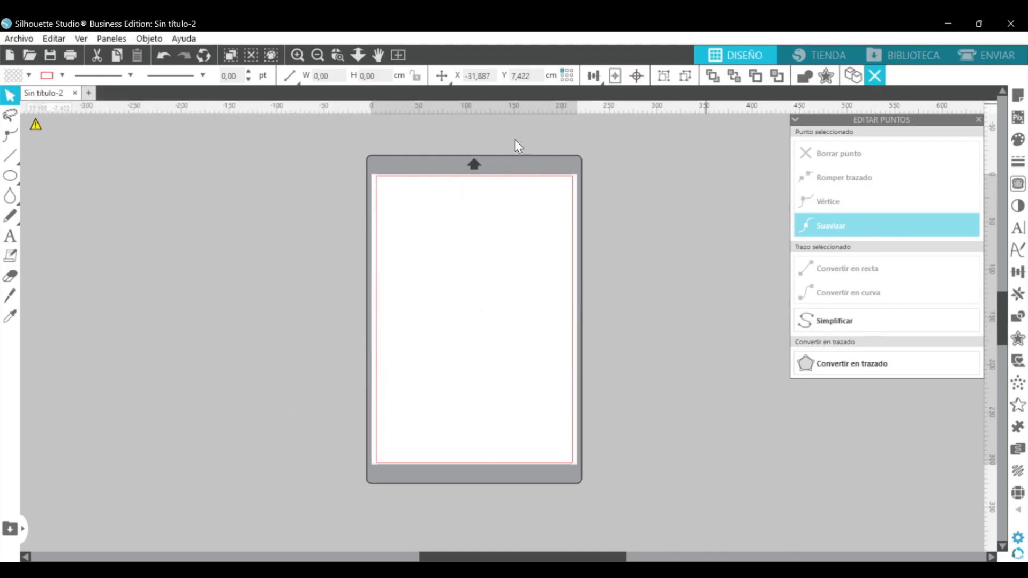
left_click(515, 144)
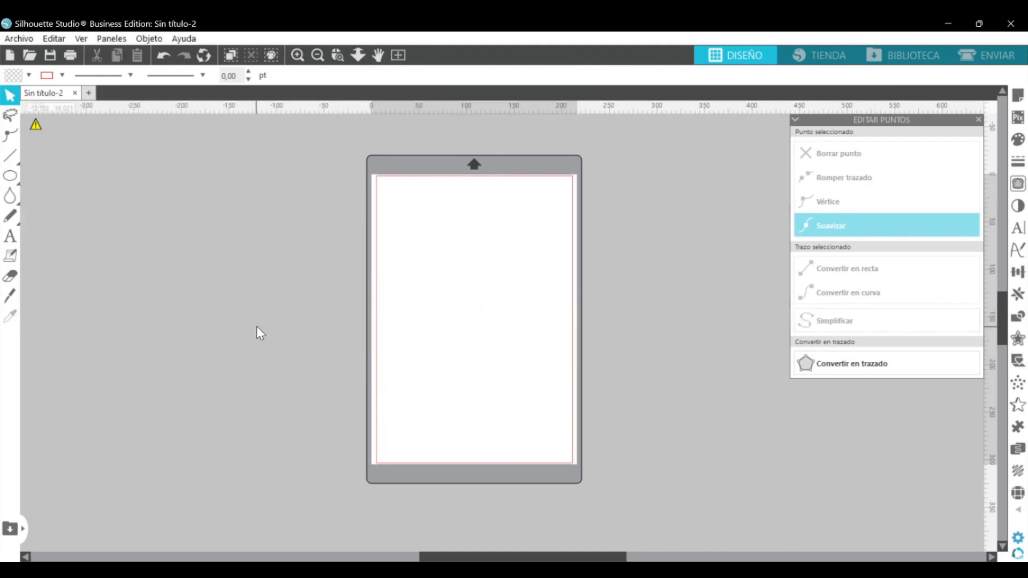
left_click(10, 176)
left_click_drag(388, 267, 436, 354)
key("Delete")
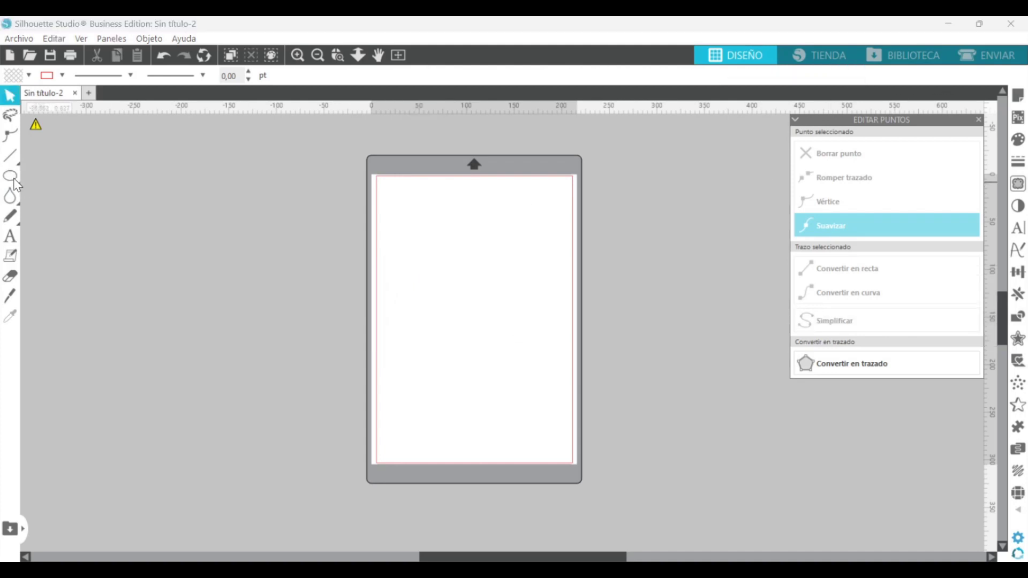
Step: Draw an upright ellipse about 3.87 by 9.43 cm on the page and tilt its upper end to the left
left_click_drag(399, 286, 444, 385)
left_click_drag(420, 264, 376, 259)
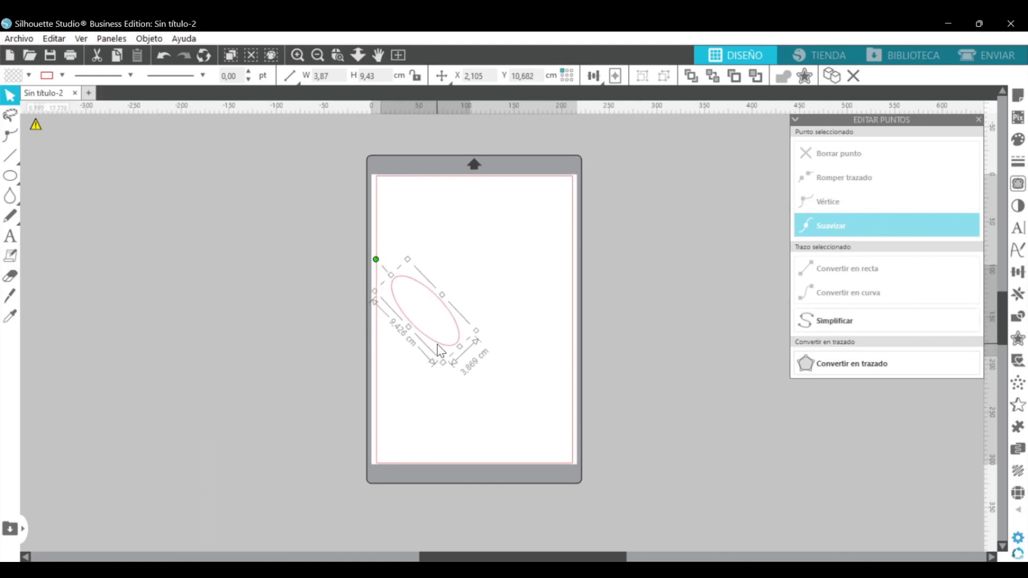
Step: Set the ellipse's lower end point as a corner vertex and pull its handles inward to form a pointed tip
double_click(440, 351)
left_click(454, 346)
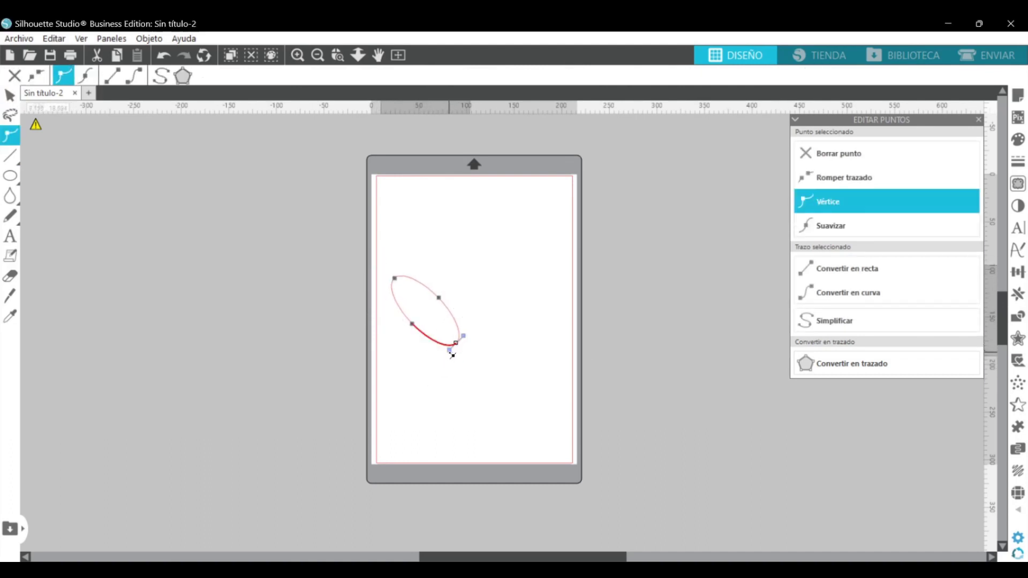
left_click_drag(450, 350, 454, 325)
left_click(481, 358)
double_click(434, 341)
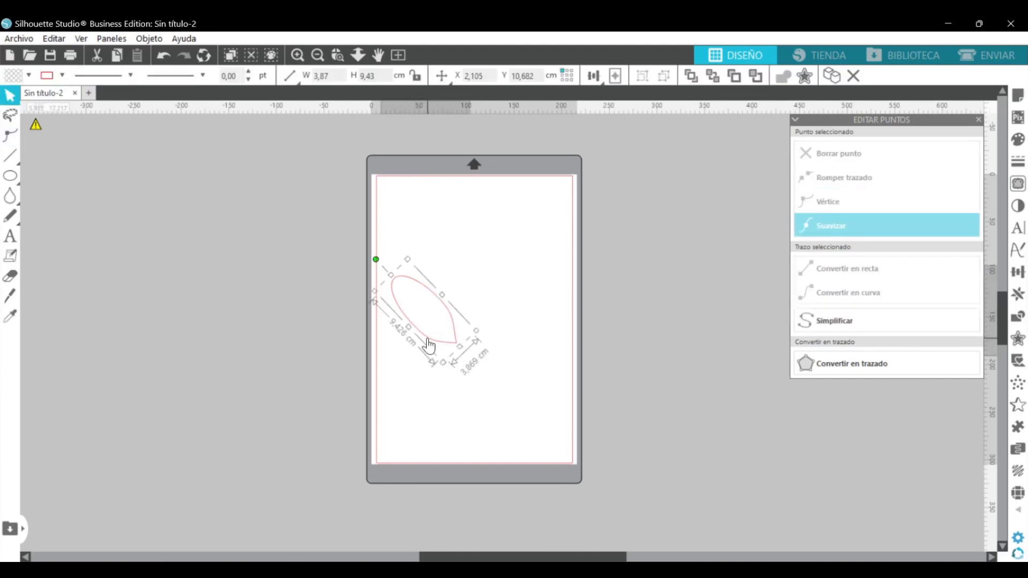
double_click(436, 347)
left_click(437, 345)
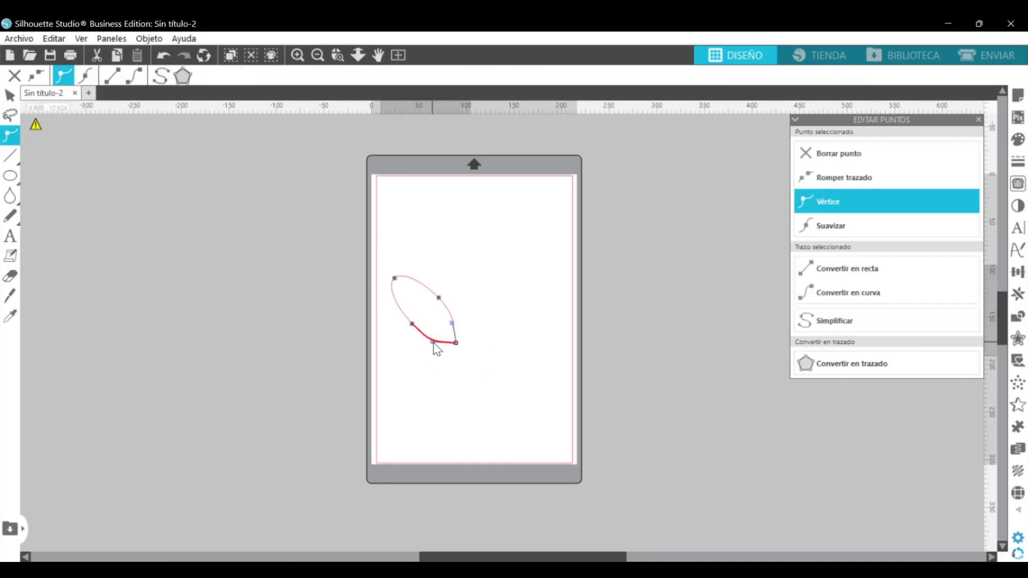
Step: Set the shape's upper end point as a corner vertex and narrow the leaf to about 3.77 cm
left_click(395, 279)
left_click(835, 202)
left_click(398, 363)
left_click(442, 295)
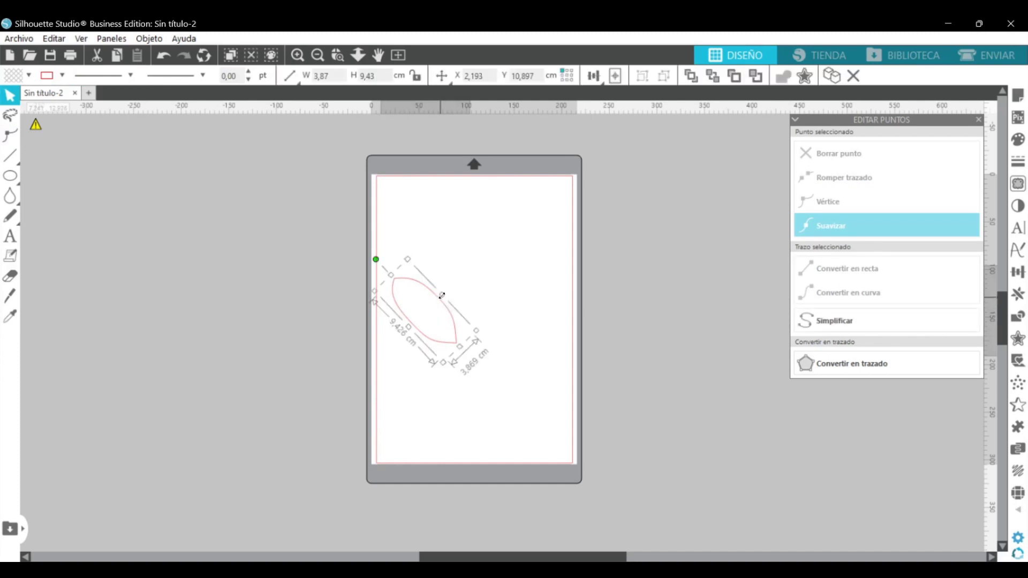
left_click_drag(444, 295, 444, 296)
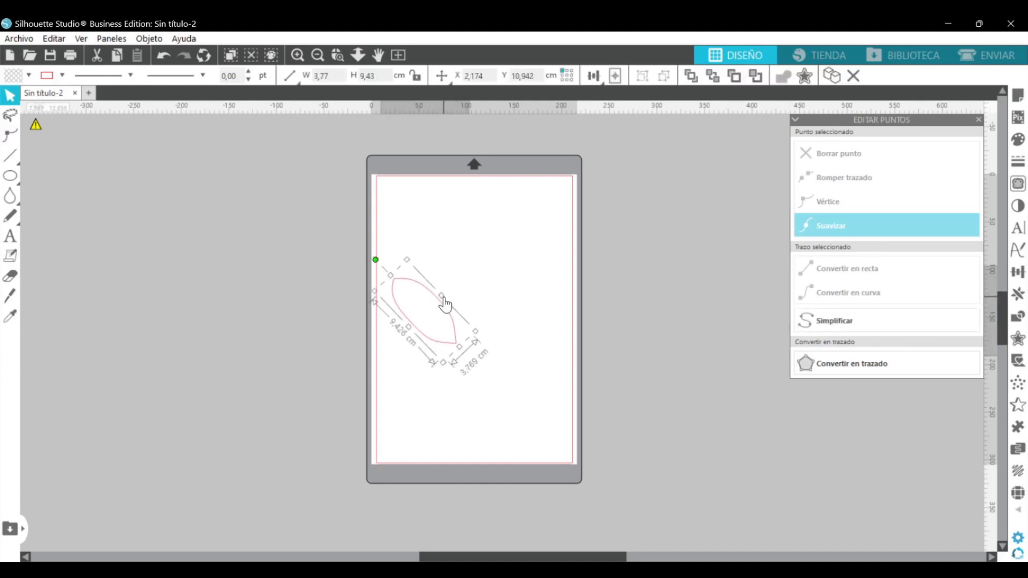
Step: Convert the leaf's upper side to a curve and smooth its middle point for a fuller arc
double_click(444, 301)
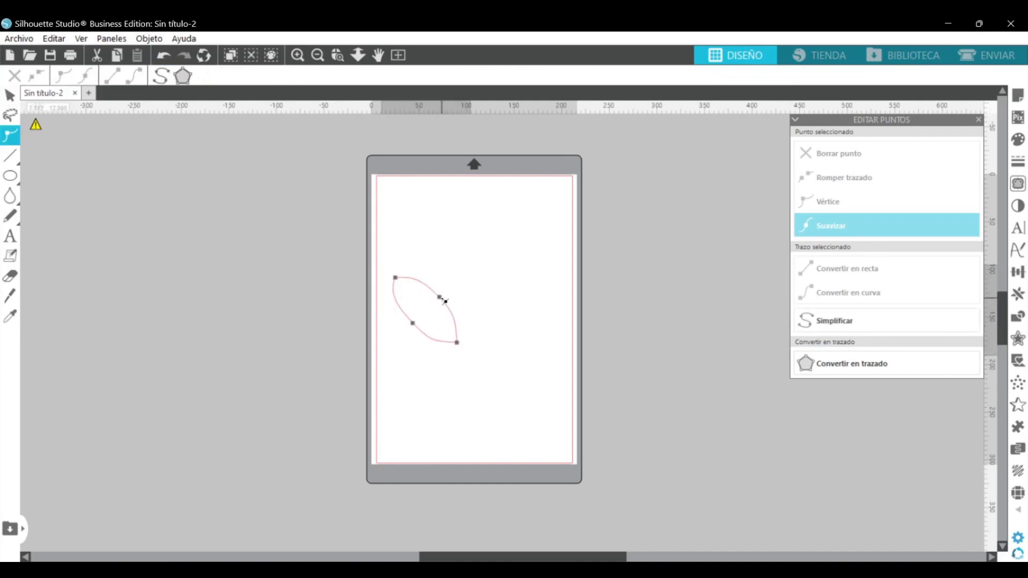
left_click(445, 301)
left_click(850, 290)
left_click(479, 297)
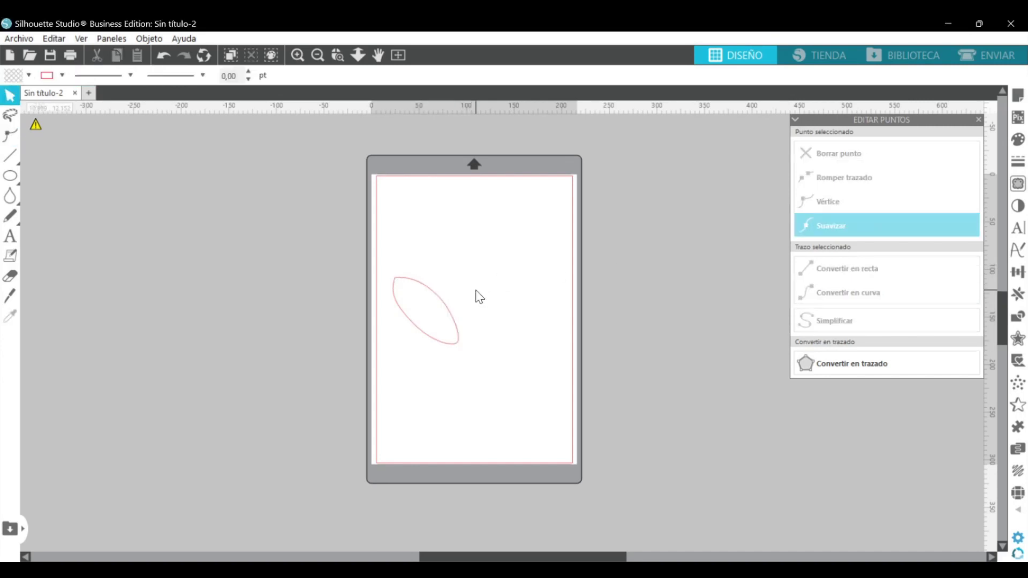
double_click(439, 296)
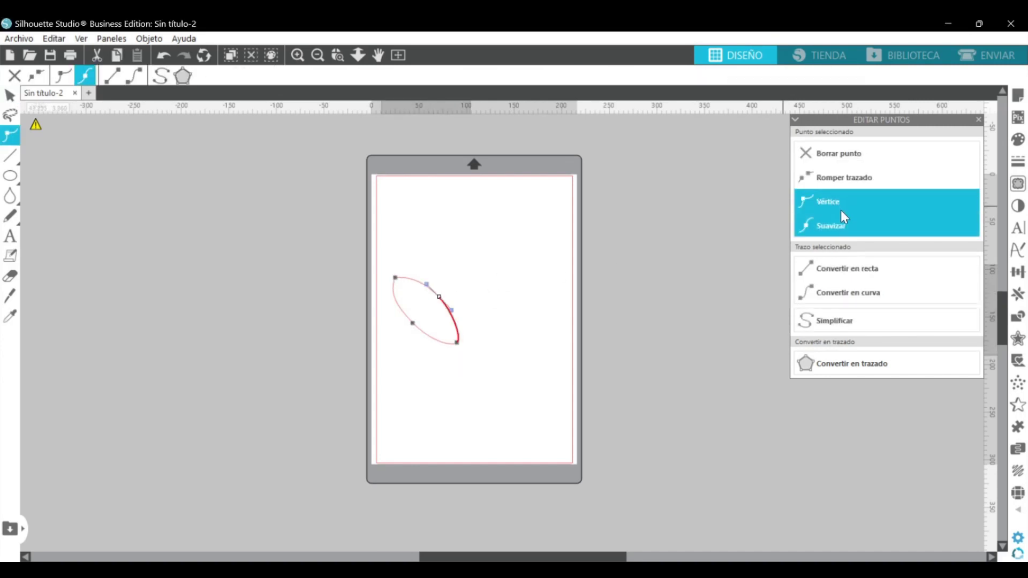
left_click(830, 227)
left_click(495, 344)
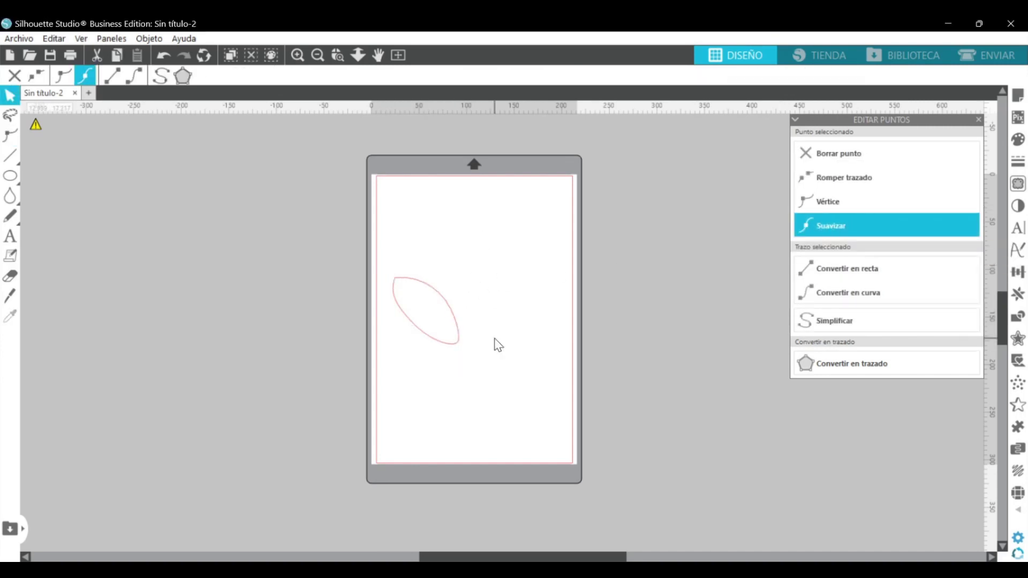
Step: Resize the leaf to about 4.17 by 8.92 cm and tilt it to a flatter angle
left_click(448, 351)
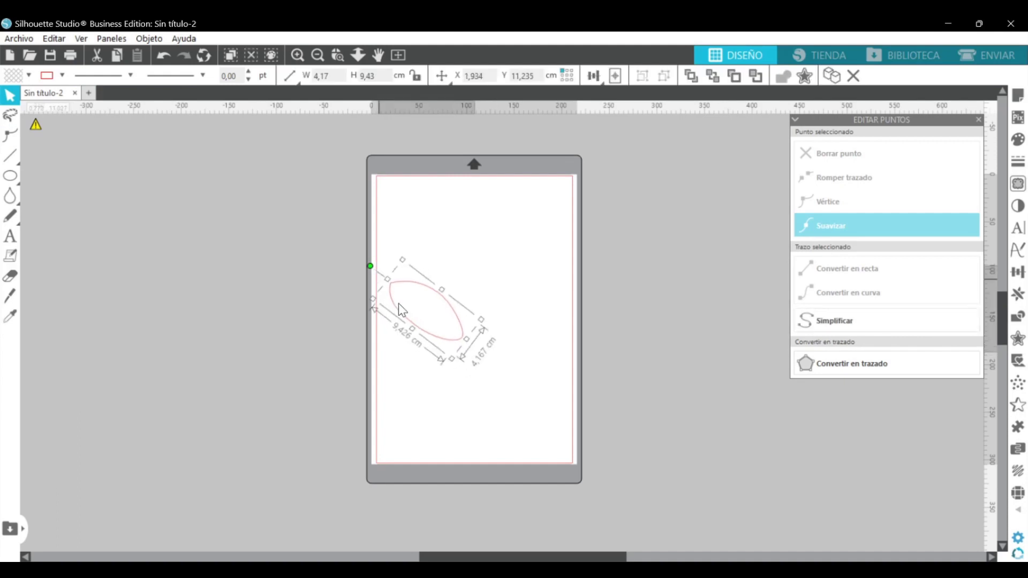
left_click_drag(465, 343, 463, 338)
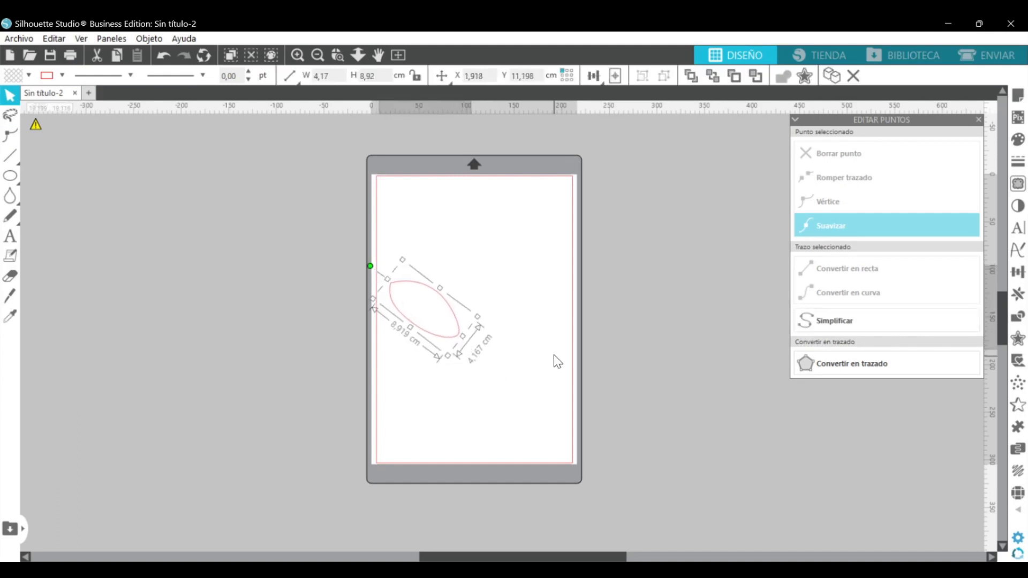
Step: Mirror a copy of the leaf to its right, space the two apart and align their vertical middles
left_click(1018, 294)
left_click(964, 267)
left_click_drag(500, 323, 518, 322)
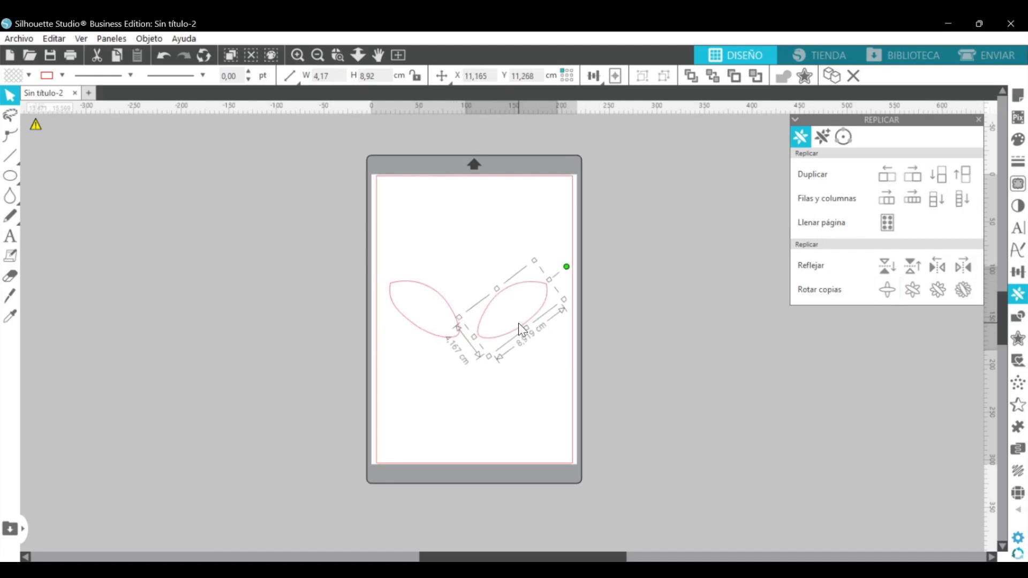
left_click(513, 341)
left_click_drag(394, 248, 515, 344)
left_click(618, 76)
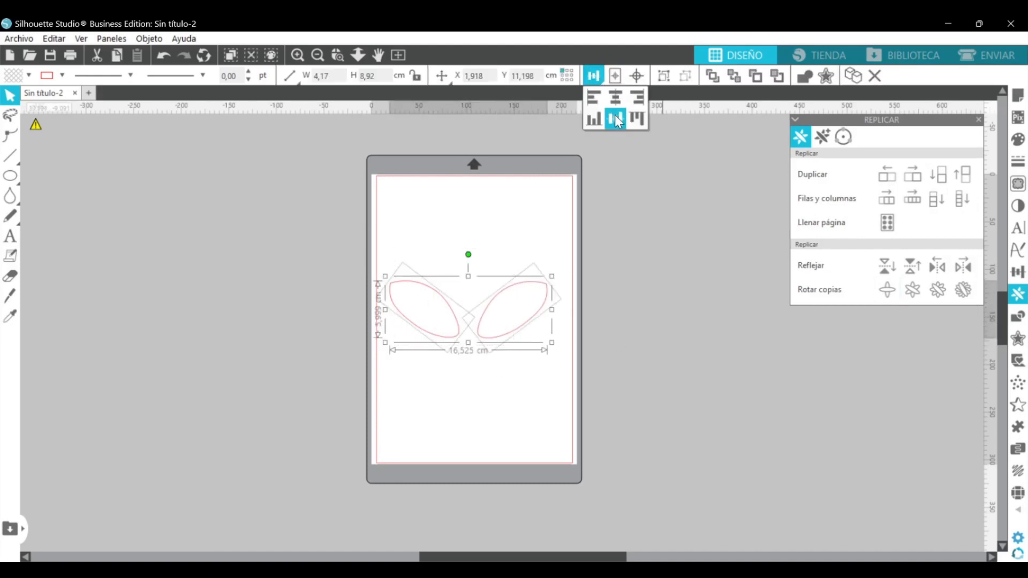
left_click(615, 115)
Step: Make a grouped copy of the eye pair and place it off the page to the left
left_click(854, 76)
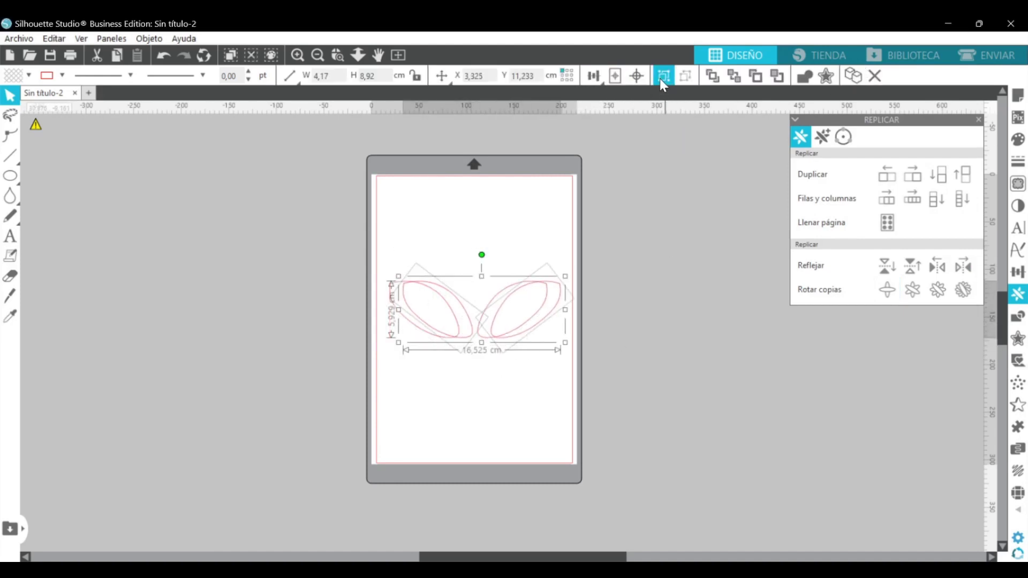
left_click(660, 78)
left_click_drag(546, 316, 236, 287)
Step: Combine the two eye shapes remaining on the page into one object
left_click(513, 380)
left_click_drag(408, 258, 505, 413)
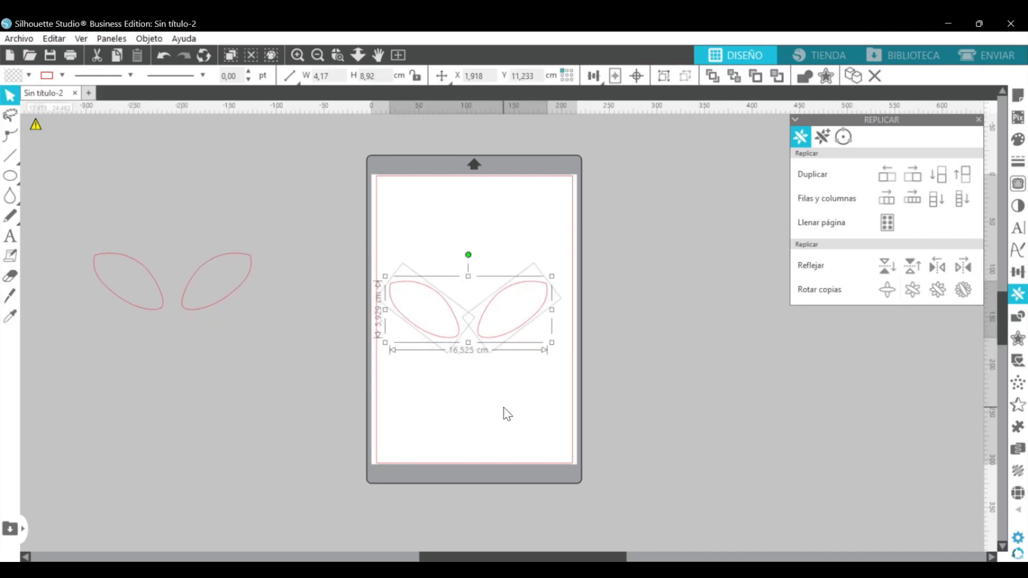
right_click(505, 413)
left_click(560, 301)
Step: Apply an outward offset of 3 cm with rounded corners around the eye pair
left_click(806, 78)
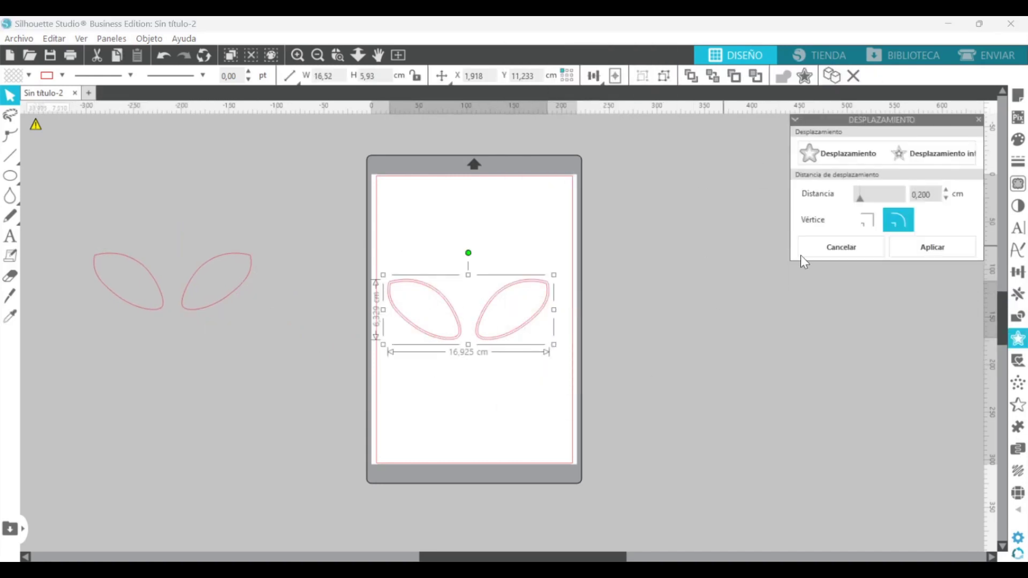
left_click_drag(938, 194, 909, 197)
key("Return")
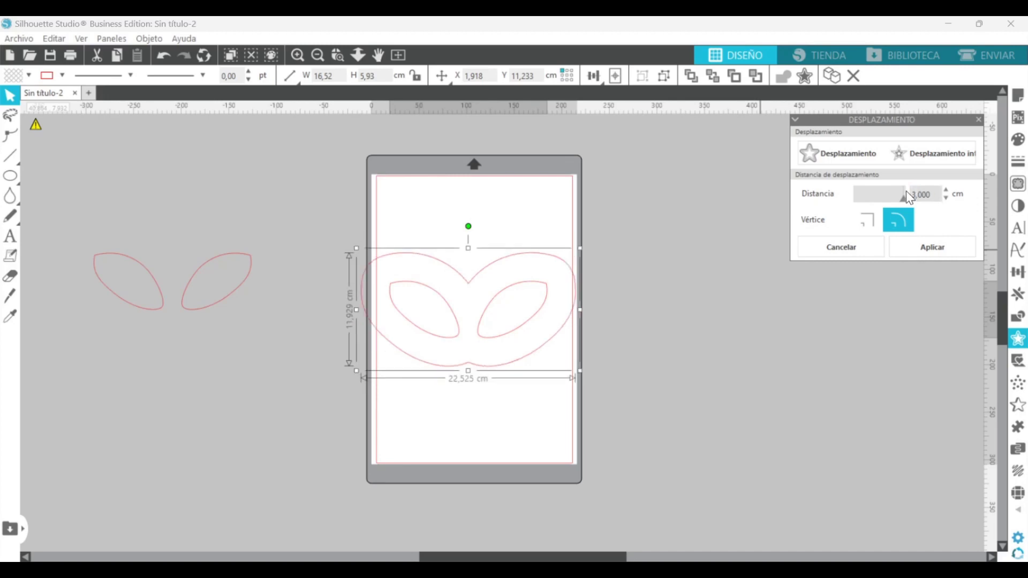
left_click(943, 246)
Step: Move the mask outline's lower centre point slightly upward and adjust its curve handles to deepen the nose notch
double_click(482, 369)
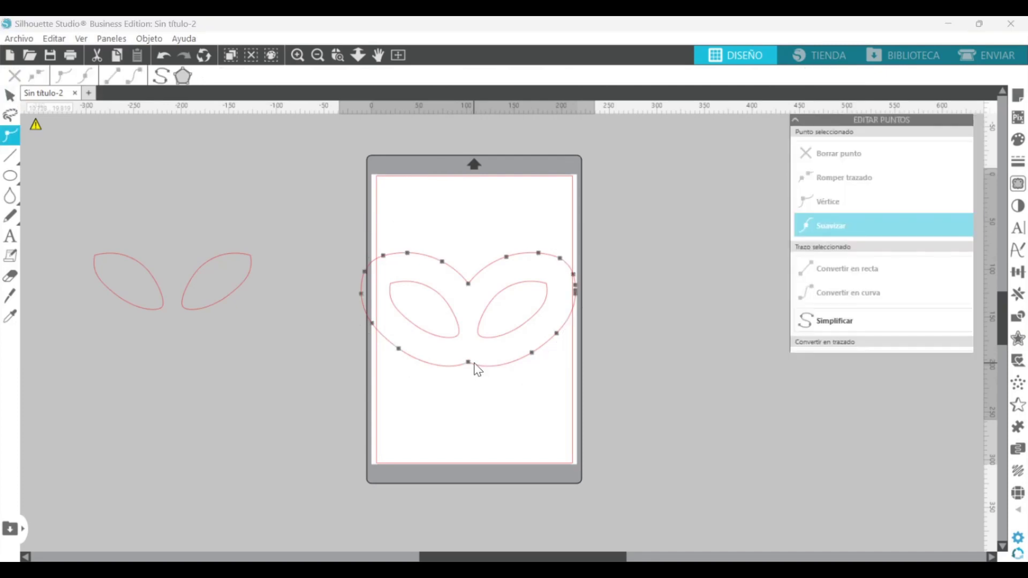
left_click(469, 362)
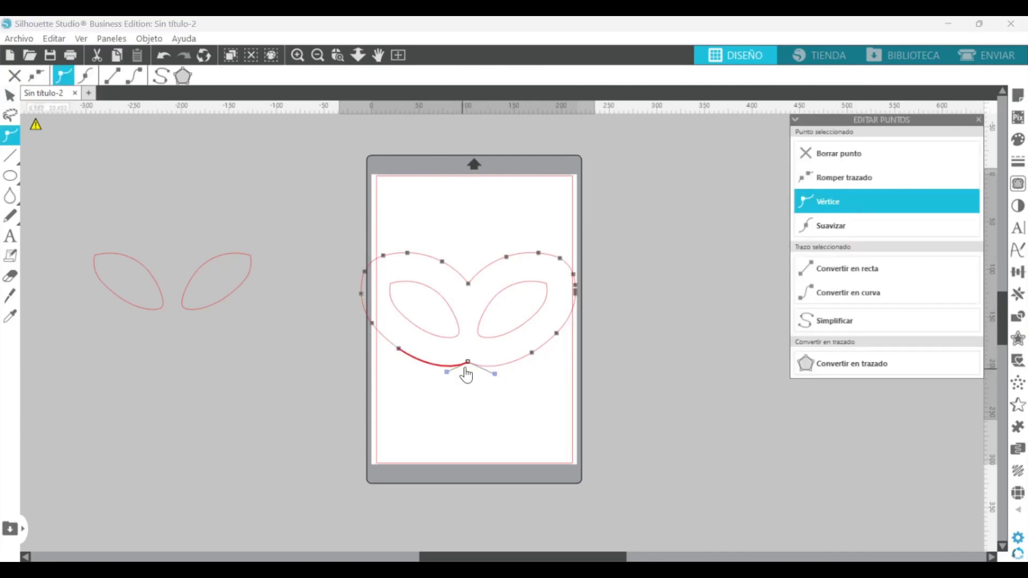
left_click_drag(468, 363, 493, 372)
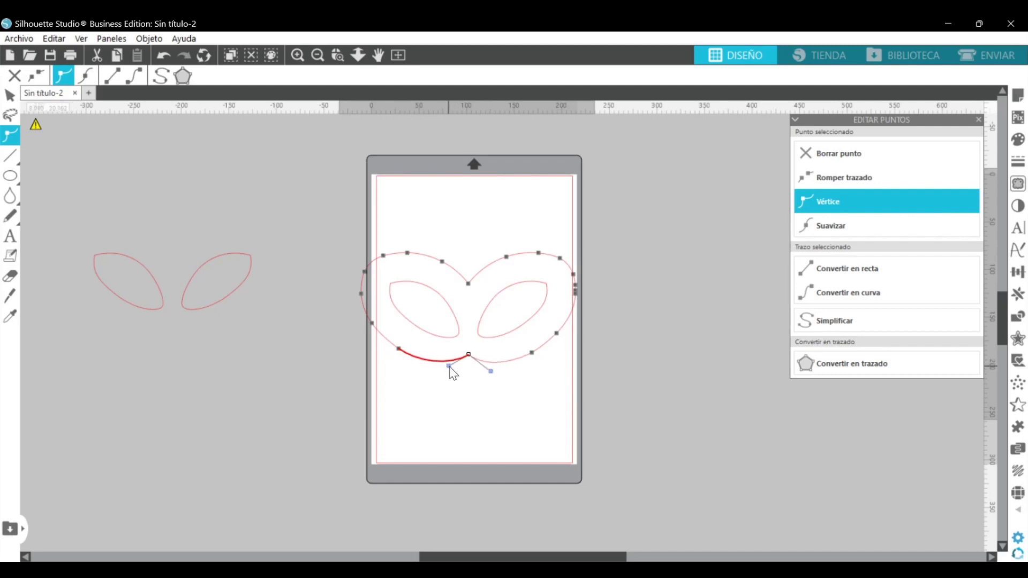
left_click(473, 415)
Step: Try deleting the mask outline's upper centre point and undo the deletion
double_click(473, 278)
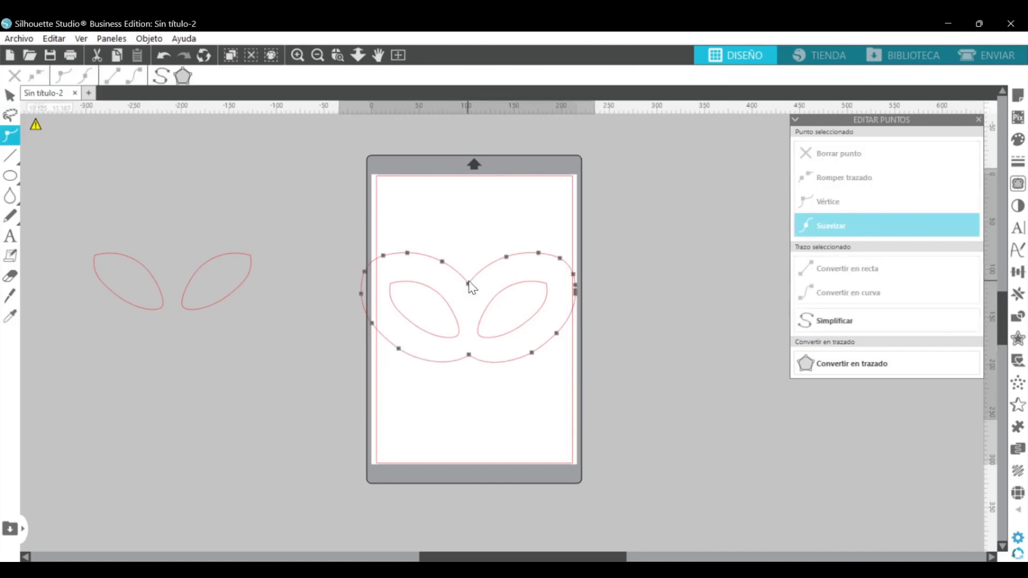
left_click(471, 280)
left_click(846, 156)
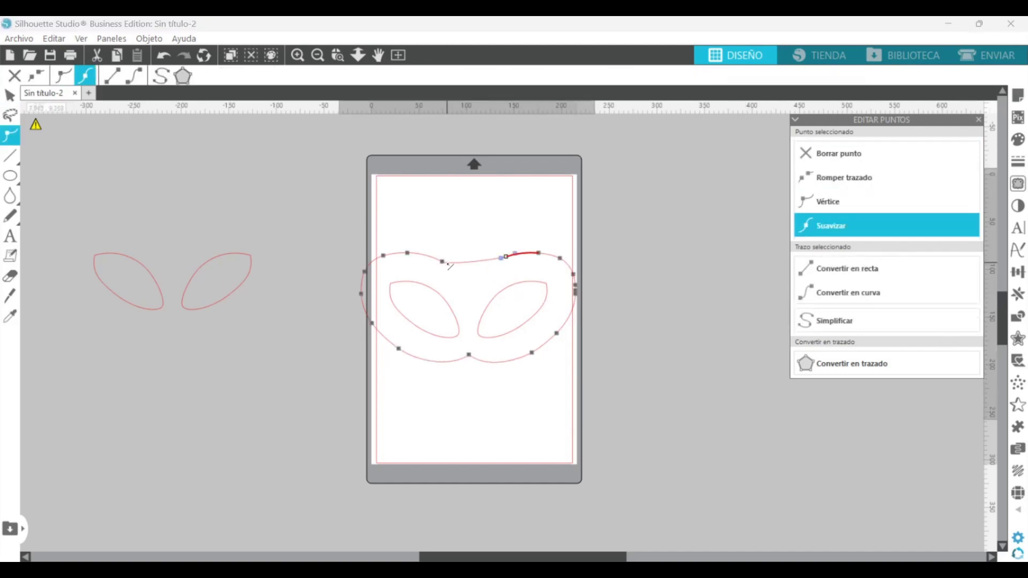
left_click(521, 383)
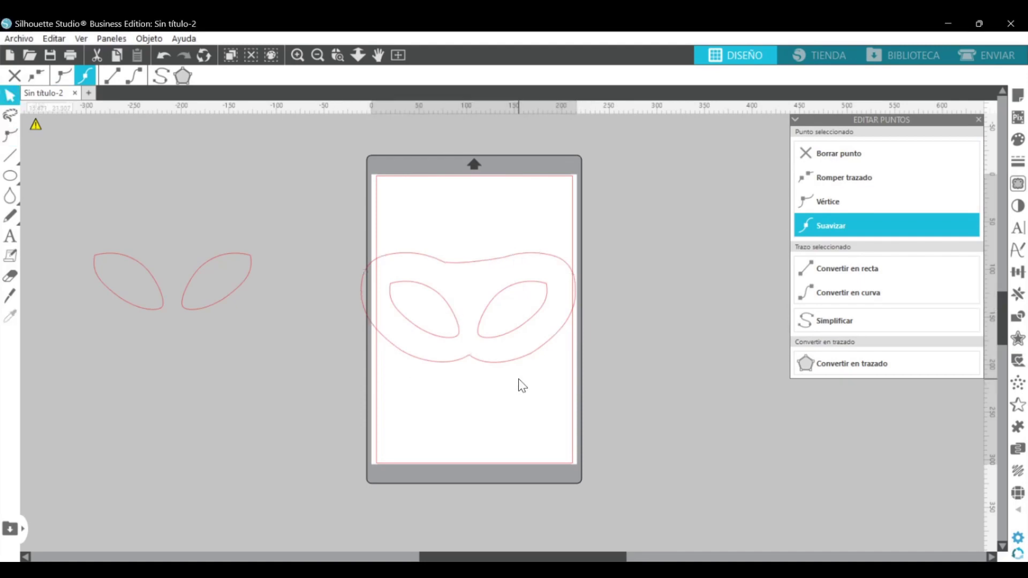
left_click(164, 56)
left_click(164, 56)
Step: Lower the mask outline's upper centre point and adjust its curve handles to form a pointed notch between the eyes
left_click(466, 283)
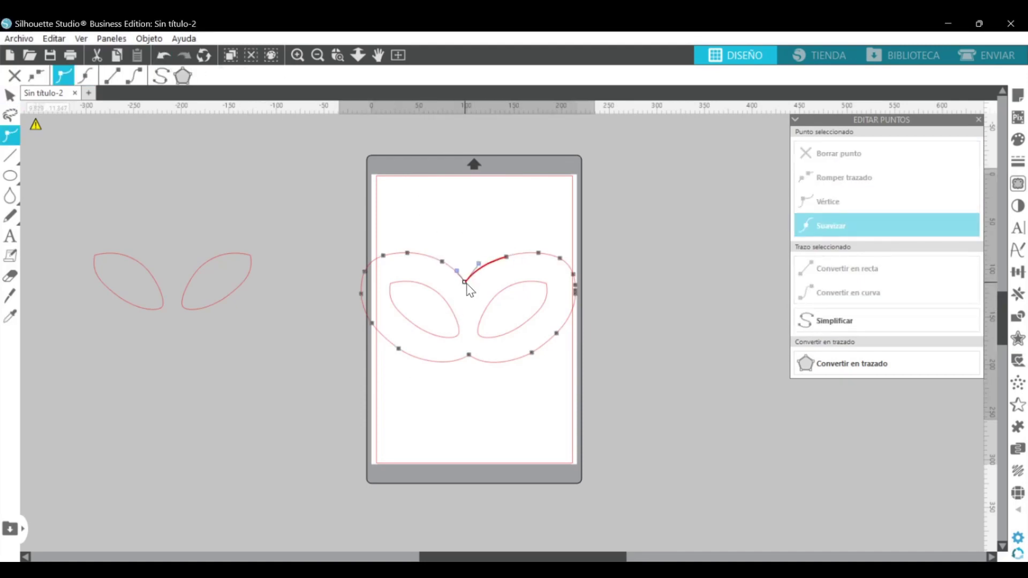
left_click_drag(466, 283, 486, 260)
left_click(460, 234)
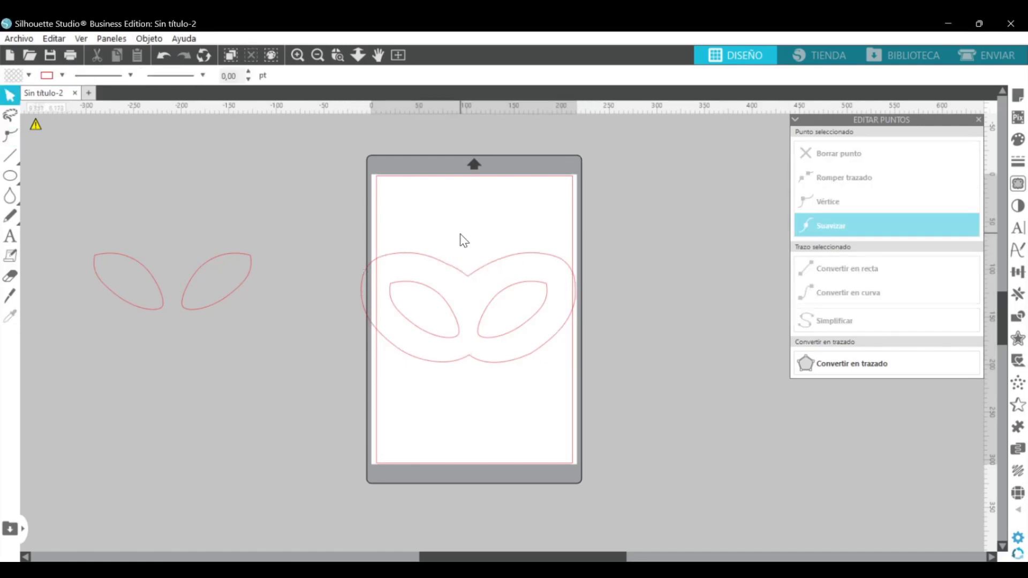
Step: Delete the three central points from the mask outline's upper edge
double_click(468, 282)
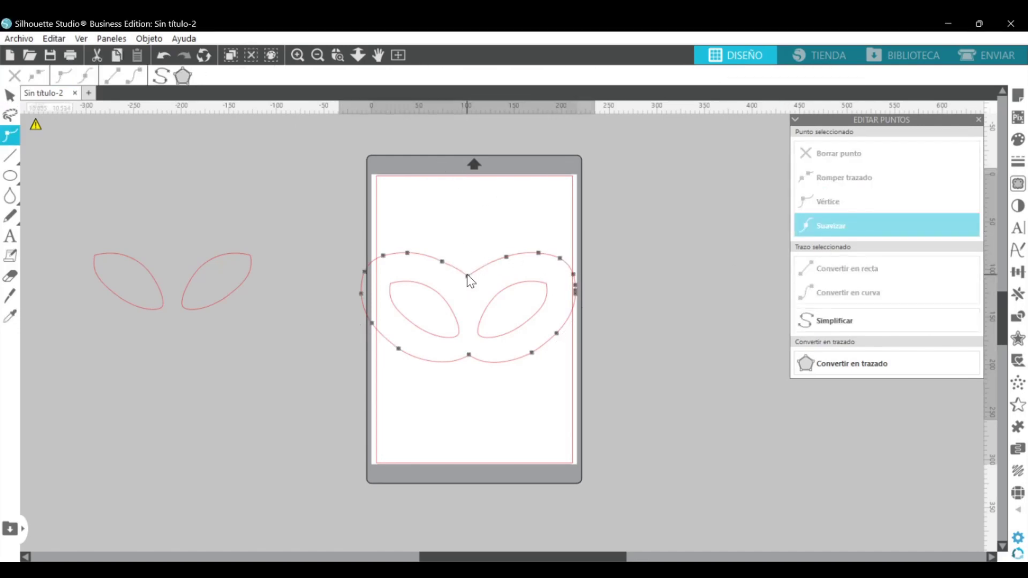
left_click_drag(435, 244, 470, 280)
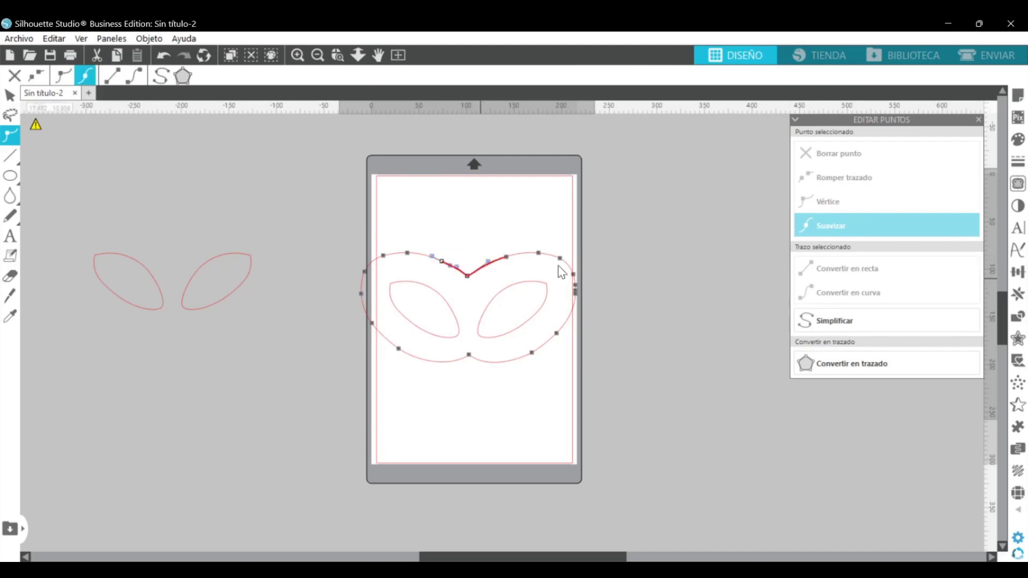
left_click(846, 154)
left_click(836, 160)
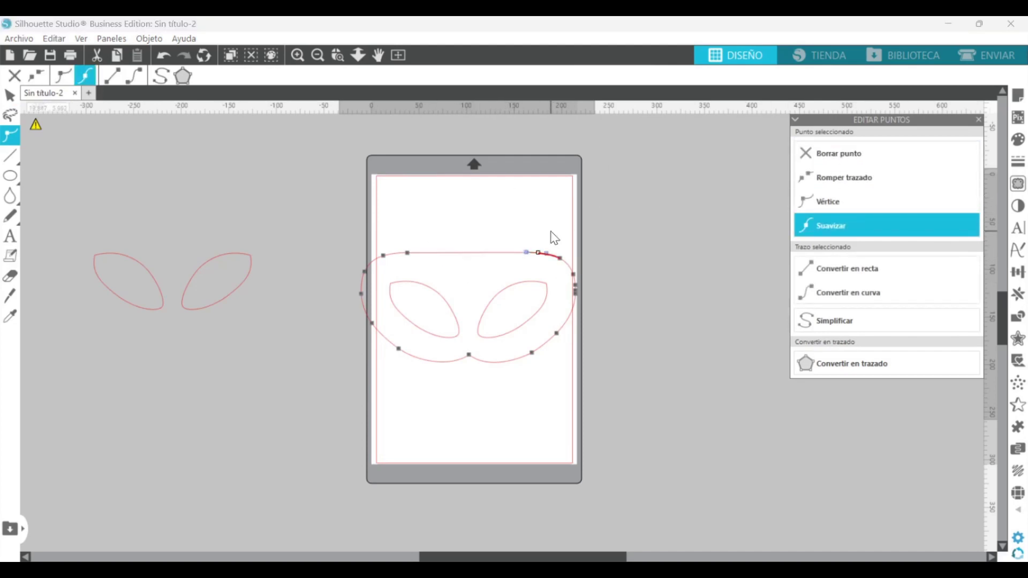
Step: Make the upper edge's first point a vertex and pull the edge's middle down into a shallow, smooth centre dip
left_click(408, 254)
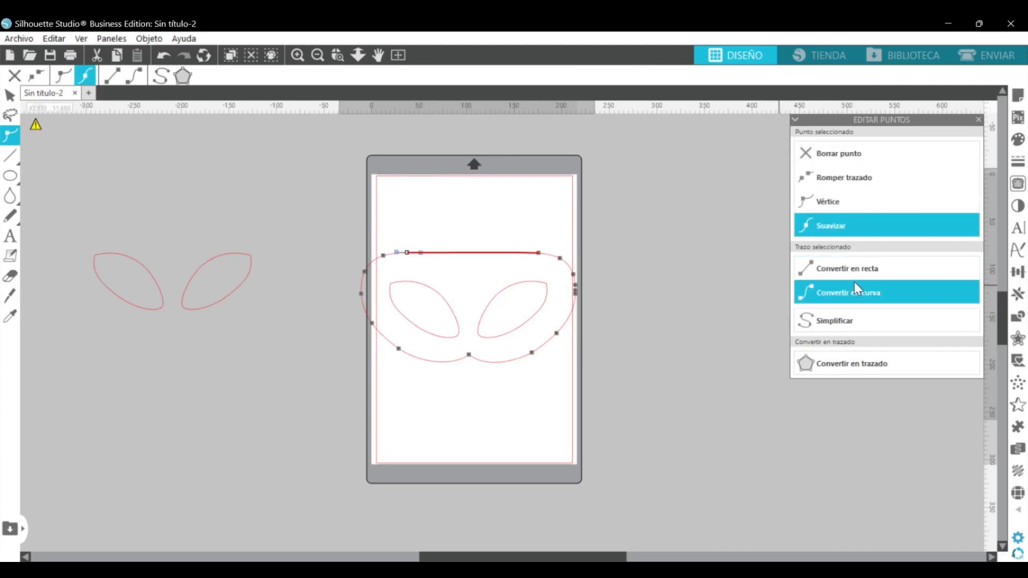
left_click(857, 203)
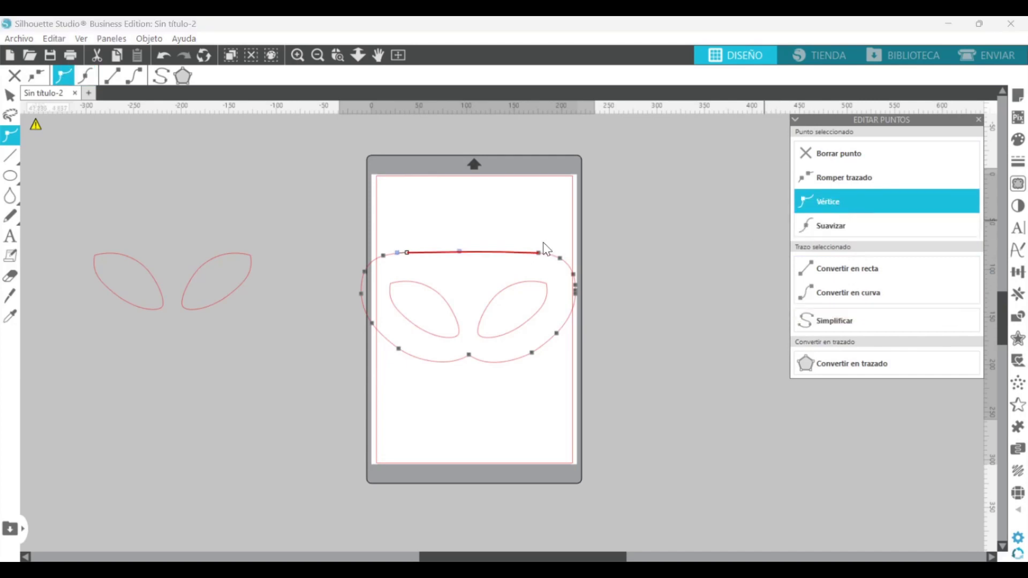
left_click_drag(465, 254, 466, 269)
left_click(472, 245)
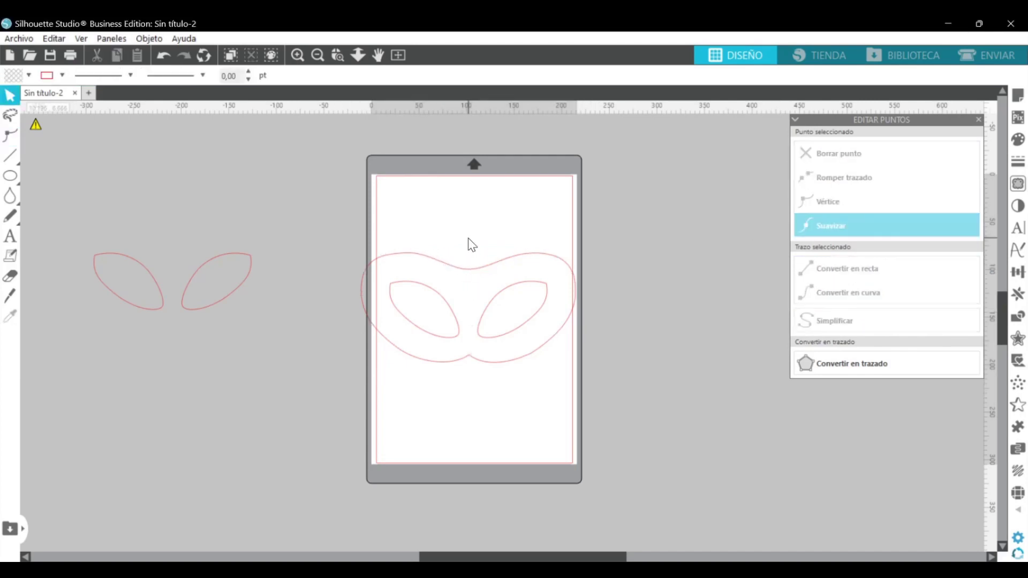
Step: Try lowering the upper centre point further to deepen the dip, and undo the change
double_click(470, 279)
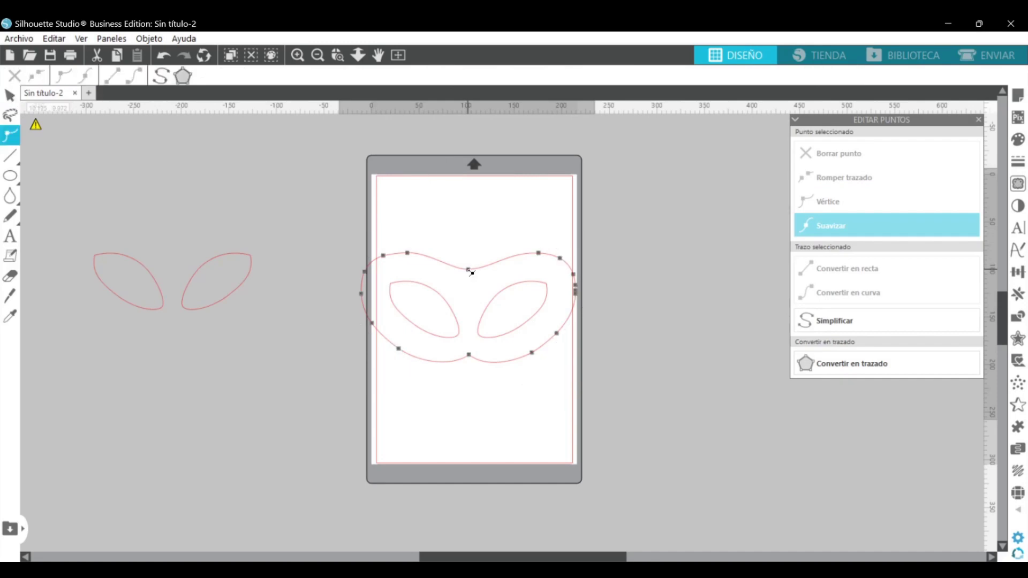
left_click(468, 276)
left_click(466, 235)
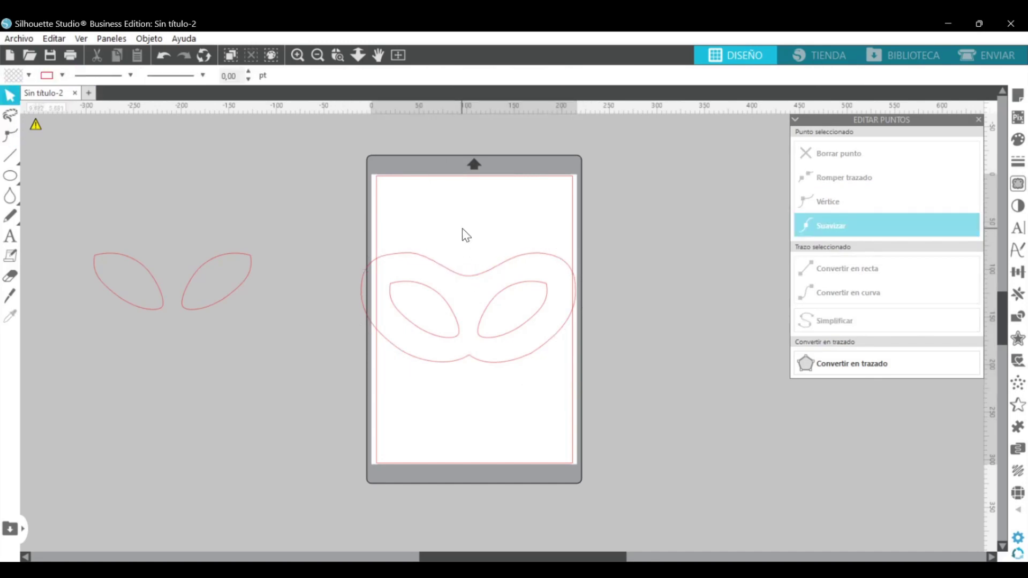
double_click(464, 276)
left_click(167, 56)
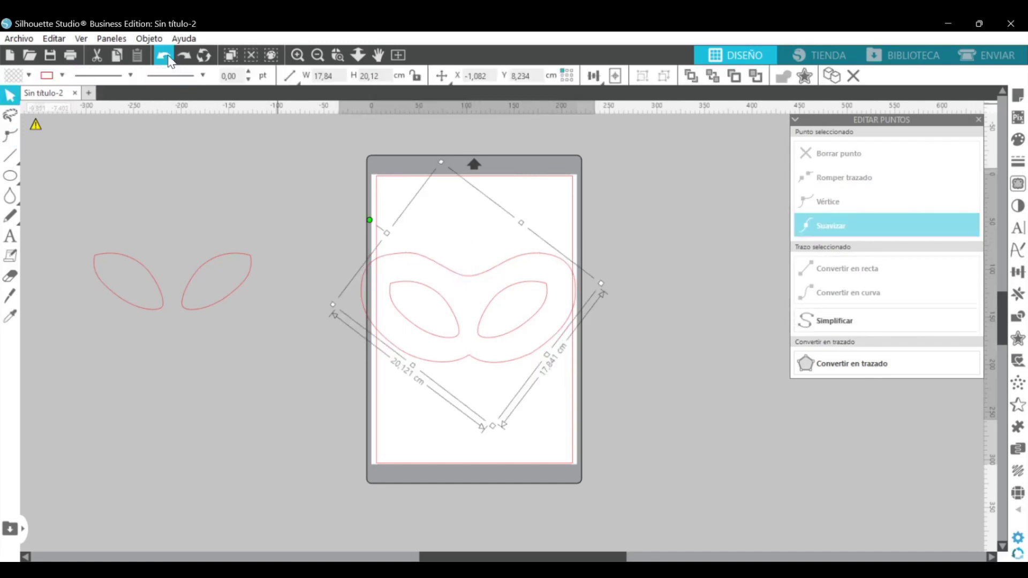
left_click(168, 56)
left_click(169, 57)
left_click(445, 195)
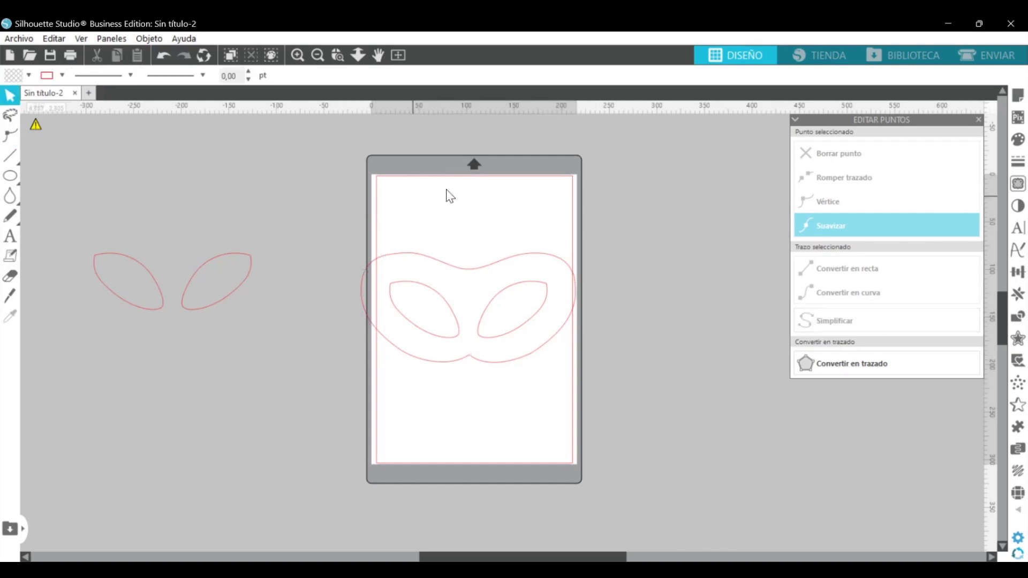
Step: Duplicate the spare eye pair outside the page, split the copy into separate leaves and place one beside the mask
left_click(229, 293)
left_click(828, 79)
left_click_drag(240, 300, 350, 339)
left_click(664, 79)
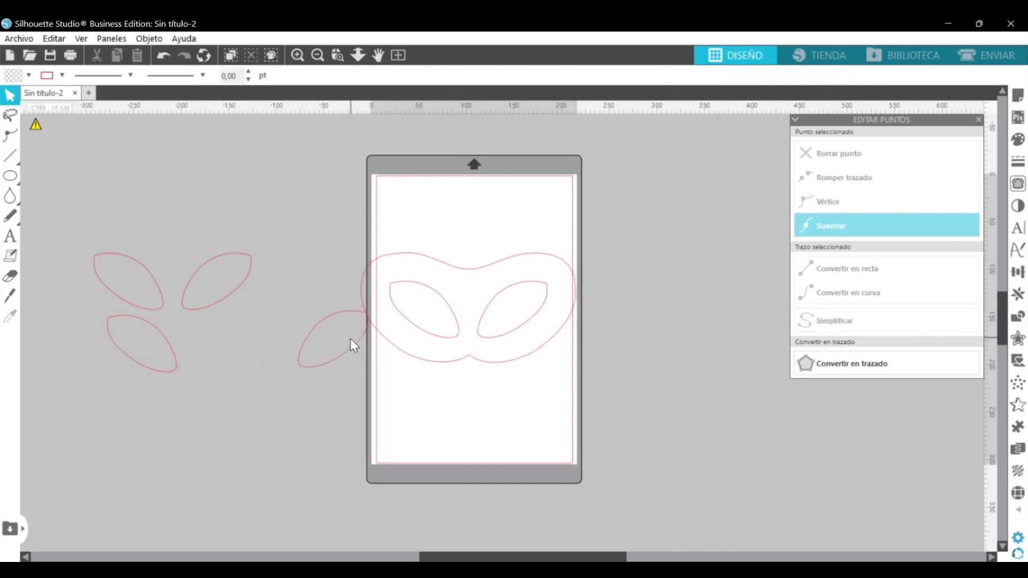
Step: Duplicate the mask outline with its eye holes and park the spare copy off the page
left_click(614, 288)
left_click_drag(409, 206, 923, 409)
left_click(852, 78)
Step: Combine the page's mask outline and its eye holes into one compound path
left_click(509, 345)
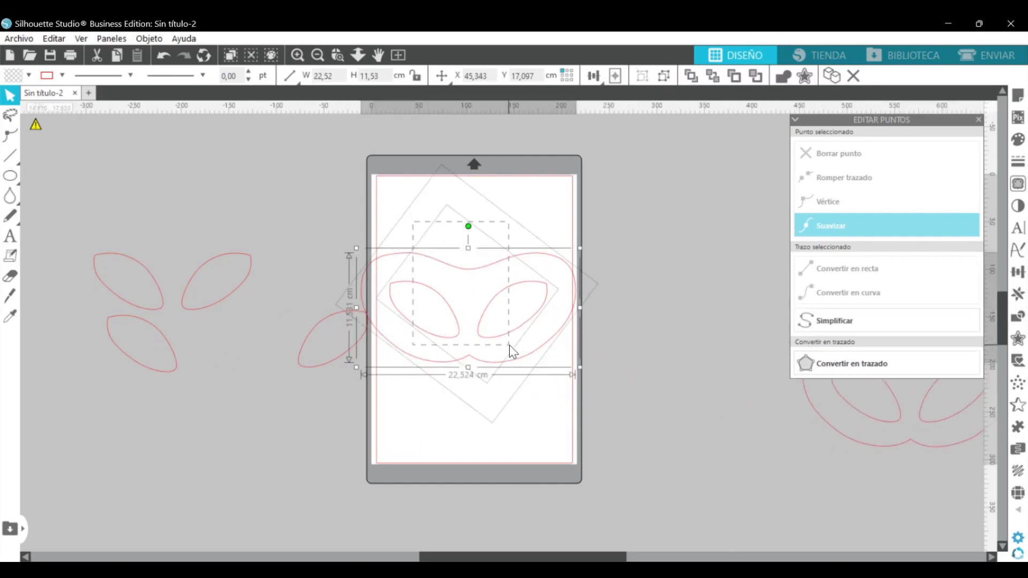
right_click(573, 442)
left_click(595, 324)
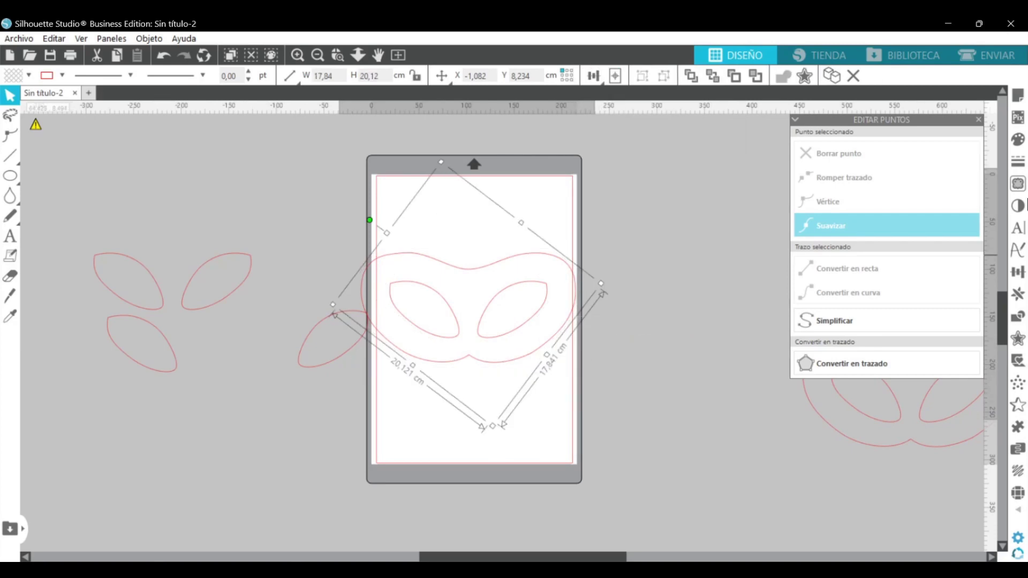
Step: Fill the mask with black to check the eye cut-outs, and restore the transparent fill
left_click(1019, 139)
left_click(968, 211)
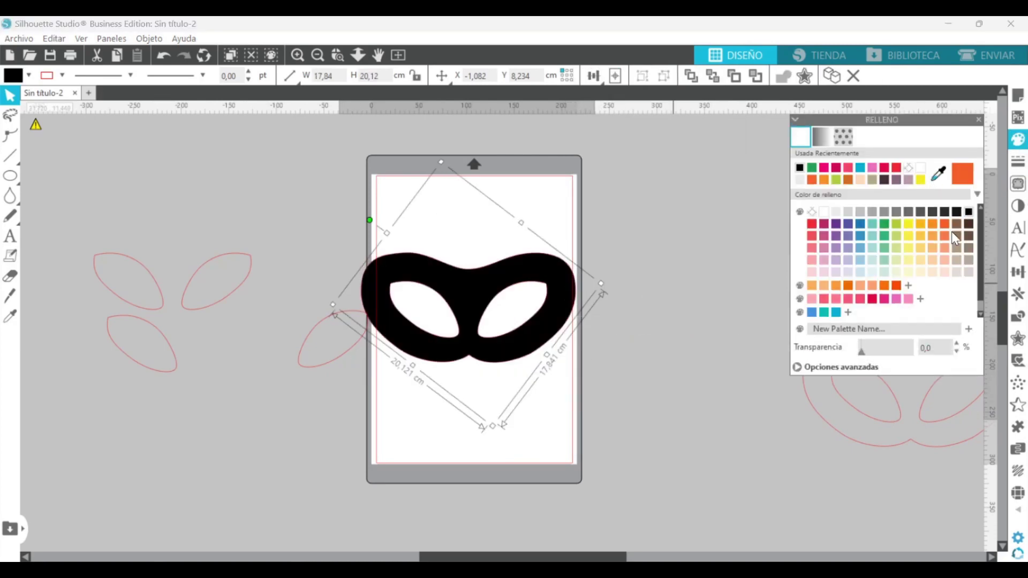
left_click(812, 212)
Step: Move the loose leaf onto the mask's upper right corner and resize it to about 3.42 by 7.11 cm
left_click_drag(344, 350, 602, 264)
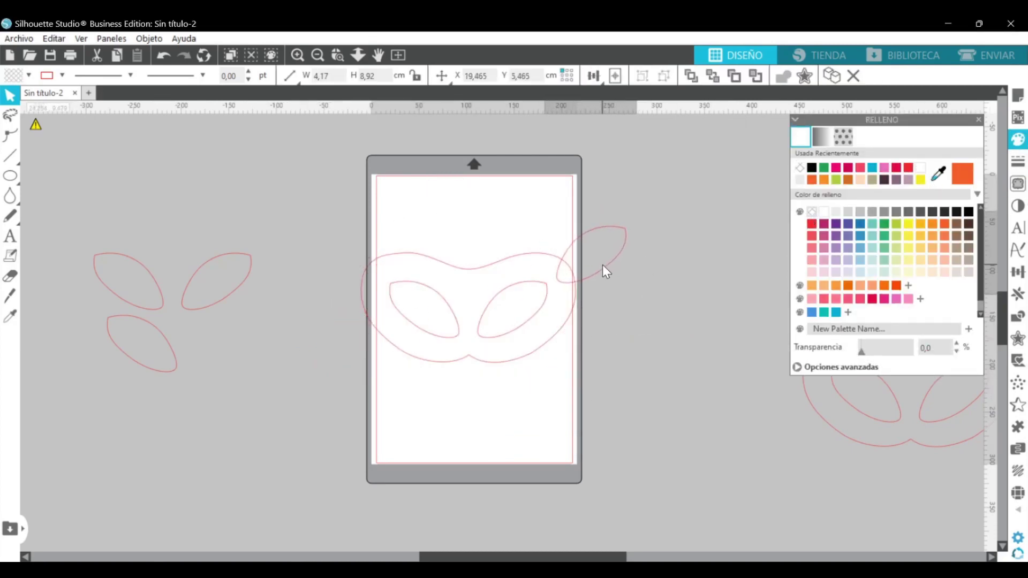
left_click(580, 239)
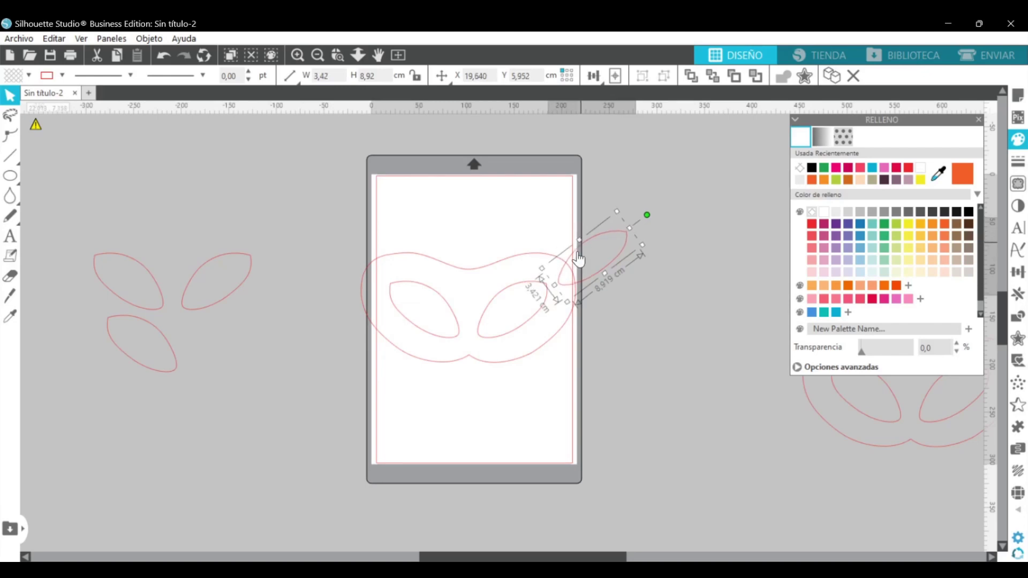
left_click_drag(555, 284, 587, 275)
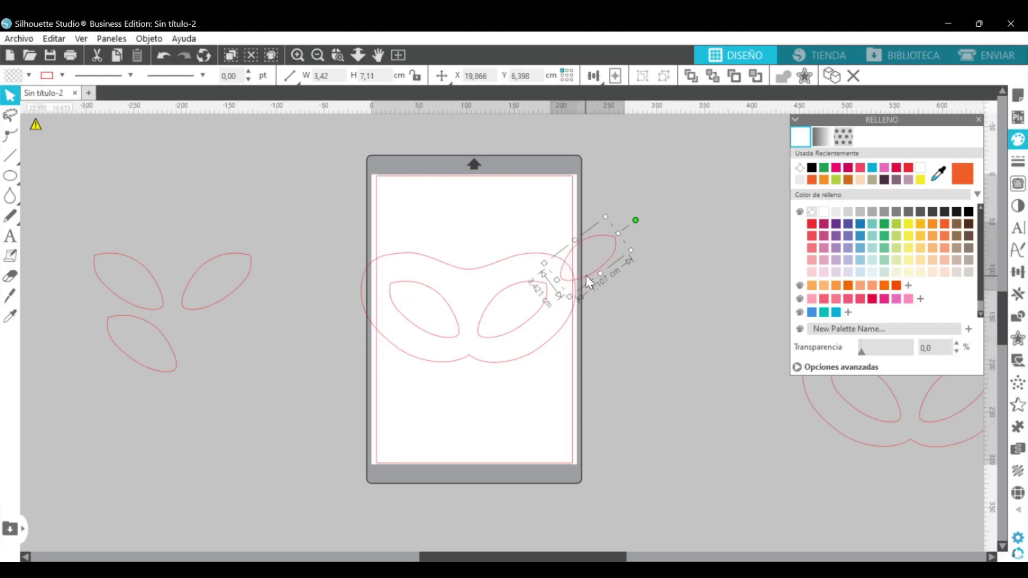
Step: Edit the leaf's points and adjust the curve handle at its lower tip
double_click(584, 277)
left_click(559, 275)
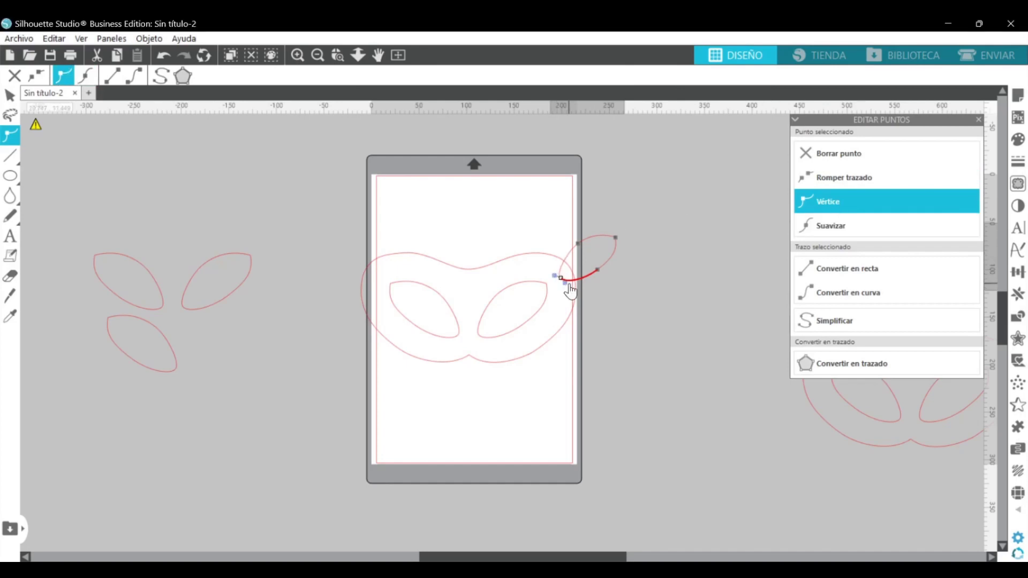
left_click(619, 288)
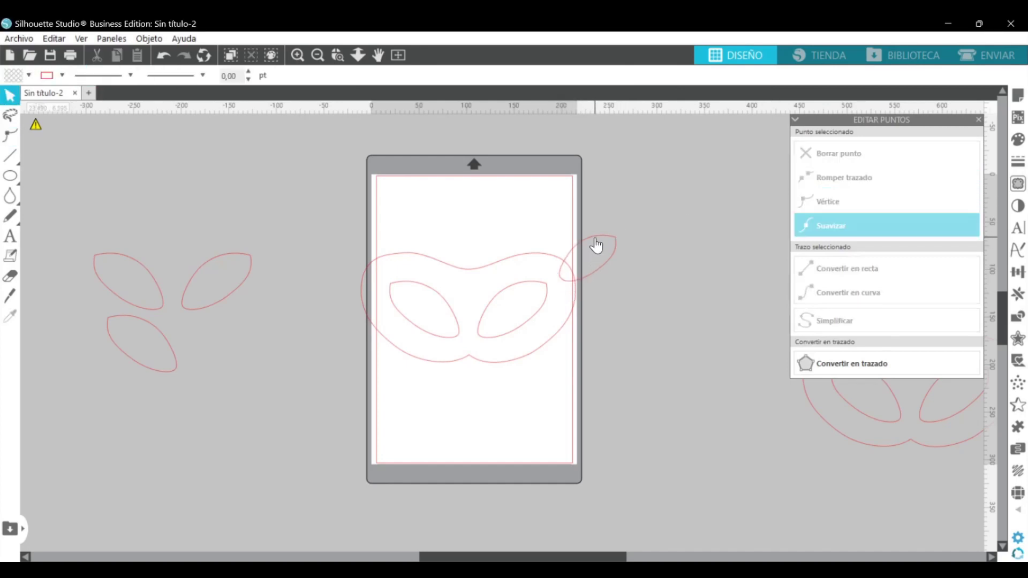
Step: Reshape the leaf to about 2.79 by 7.15 cm and arrange three overlapping copies over the mask's upper right corner
left_click(597, 247)
left_click_drag(577, 240, 598, 304)
left_click(612, 310)
left_click(833, 73)
key("ctrl+z")
key("ctrl+z")
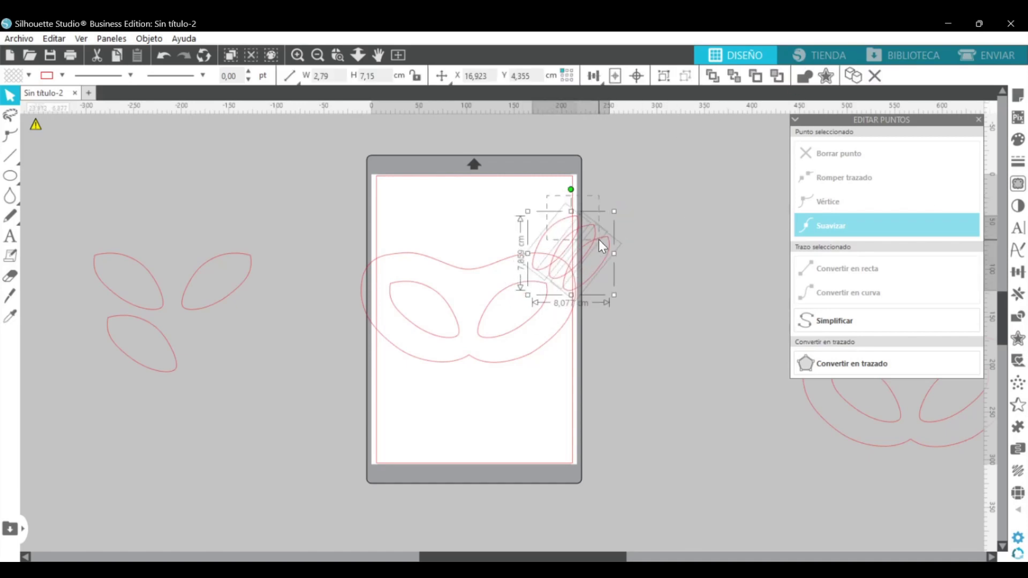
Step: Distribute the three leaves evenly in the horizontal direction and park a duplicate of the set outside the page
left_click(594, 75)
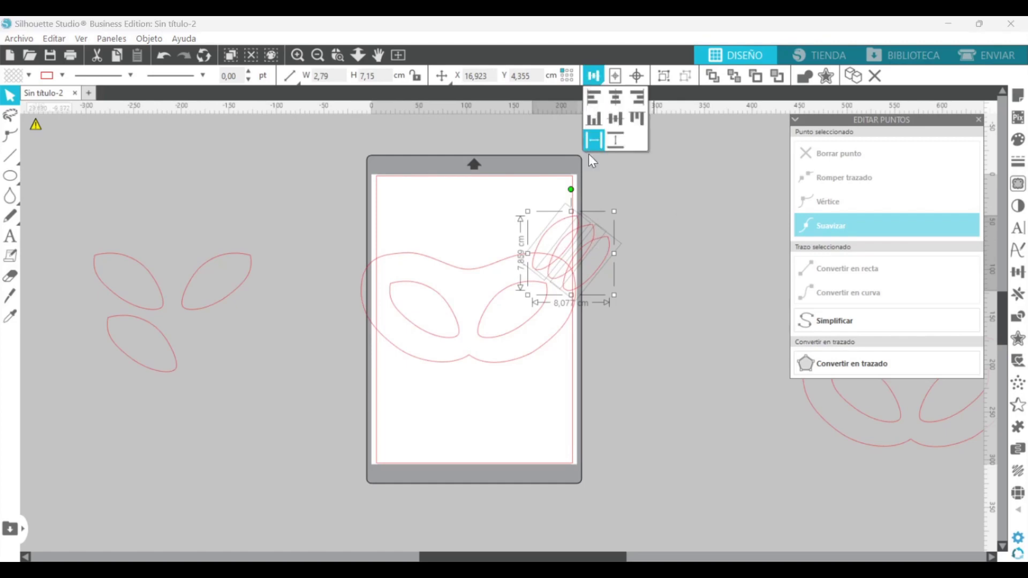
left_click(853, 75)
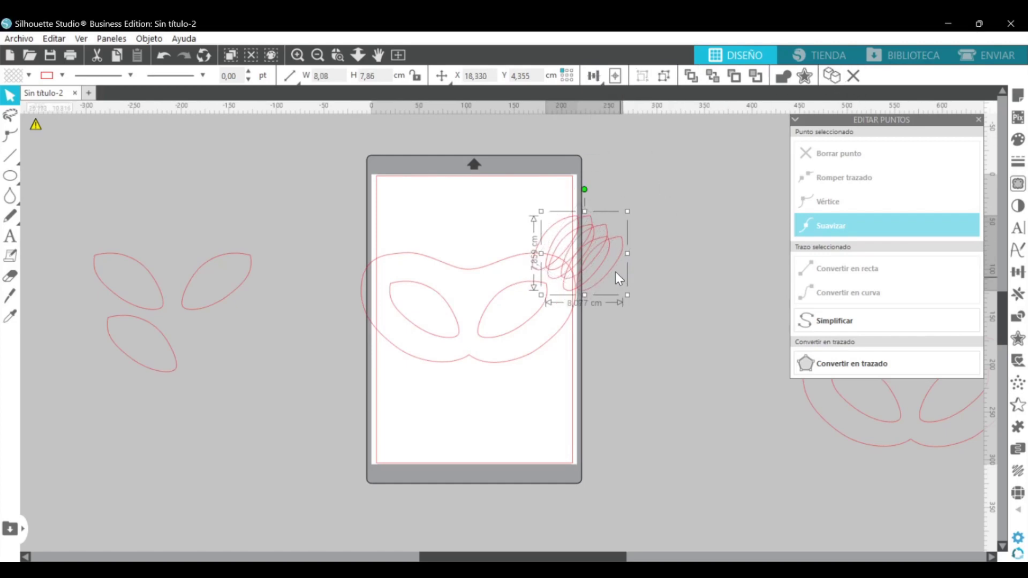
left_click_drag(615, 271, 775, 201)
Step: Group the three leaves on the mask, try welding them to it, and undo the weld
left_click_drag(553, 195, 612, 245)
left_click(643, 75)
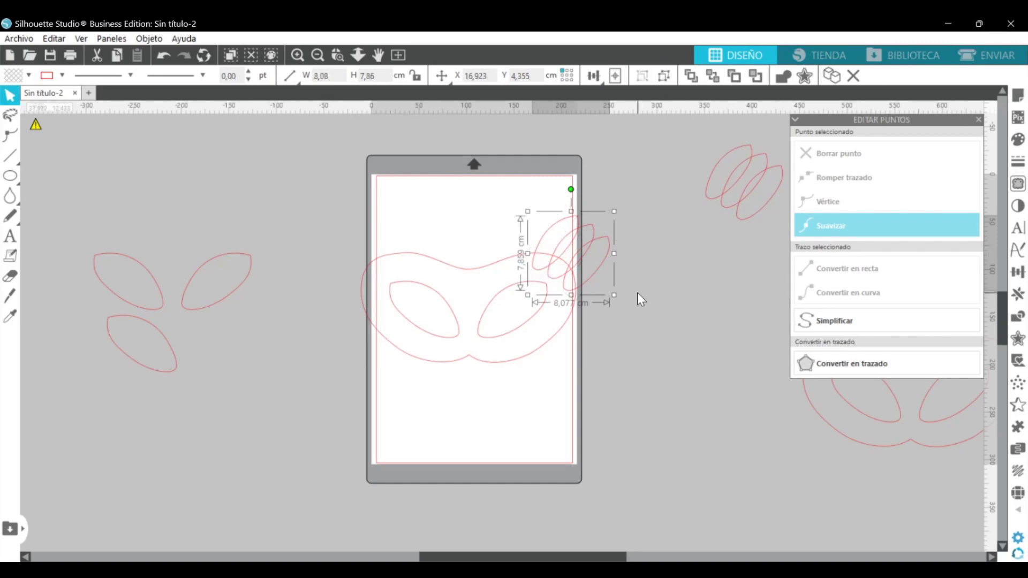
left_click_drag(613, 350, 512, 258)
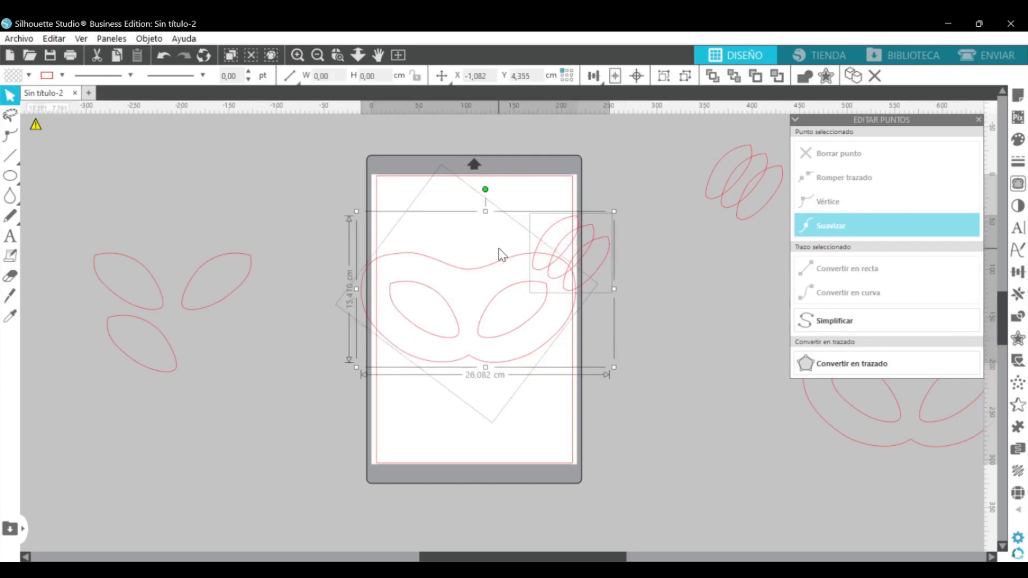
left_click(804, 83)
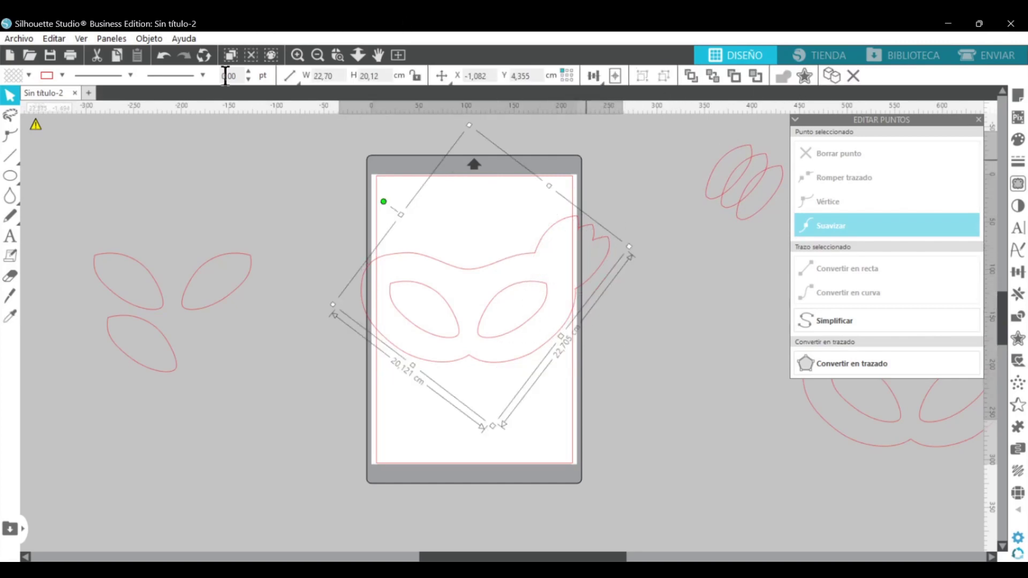
left_click(164, 55)
left_click(640, 293)
Step: Ungroup the three leaves, move the outer ones slightly further apart and distribute all three horizontally
left_click(611, 259)
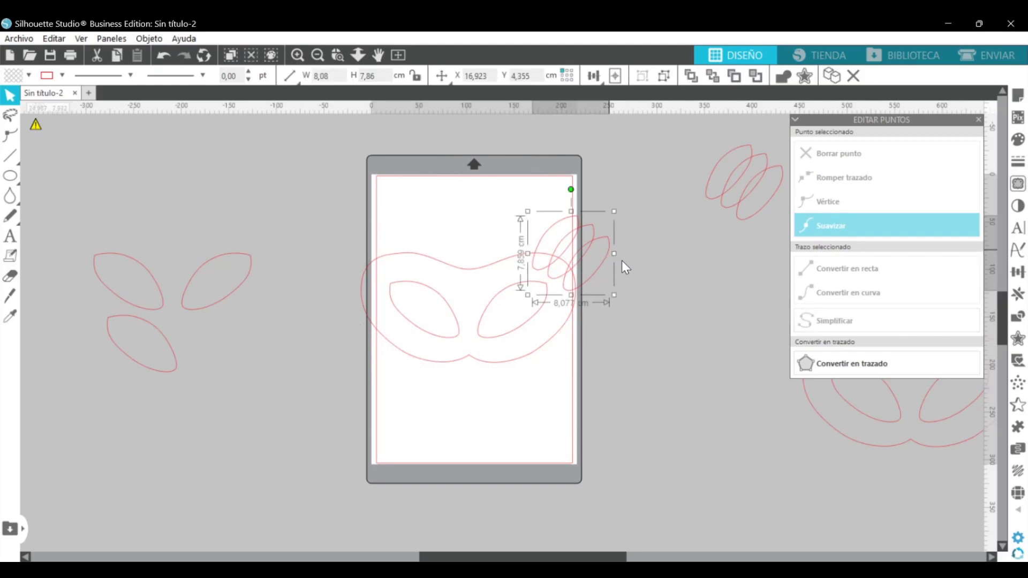
left_click(602, 269)
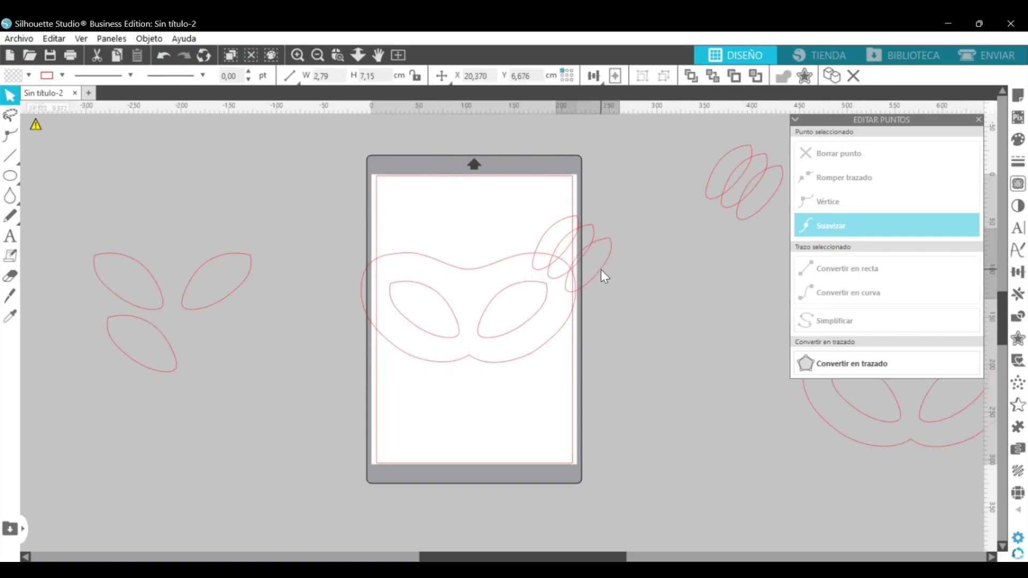
left_click(551, 229)
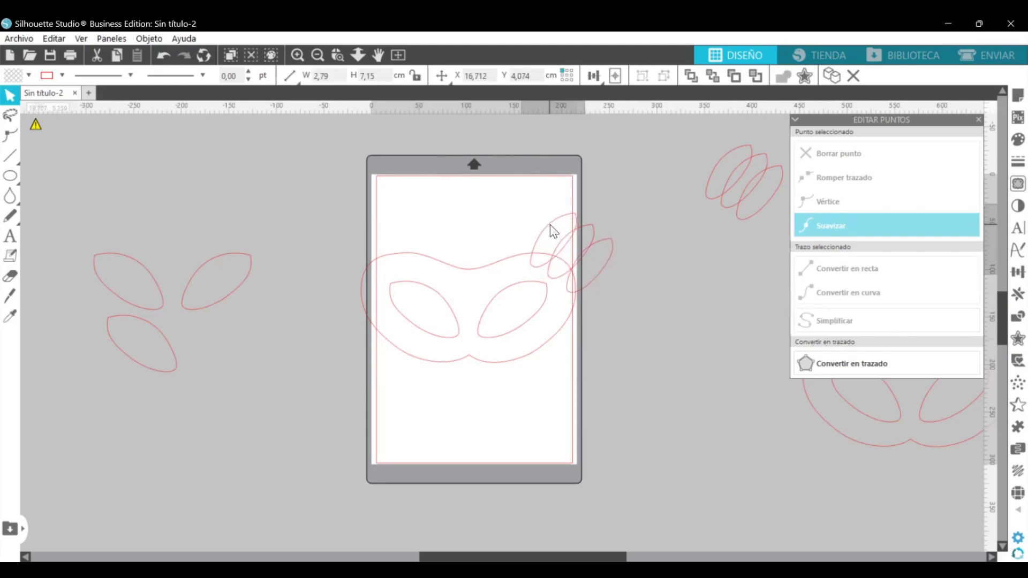
left_click_drag(554, 231, 612, 242)
left_click(537, 225)
left_click(594, 76)
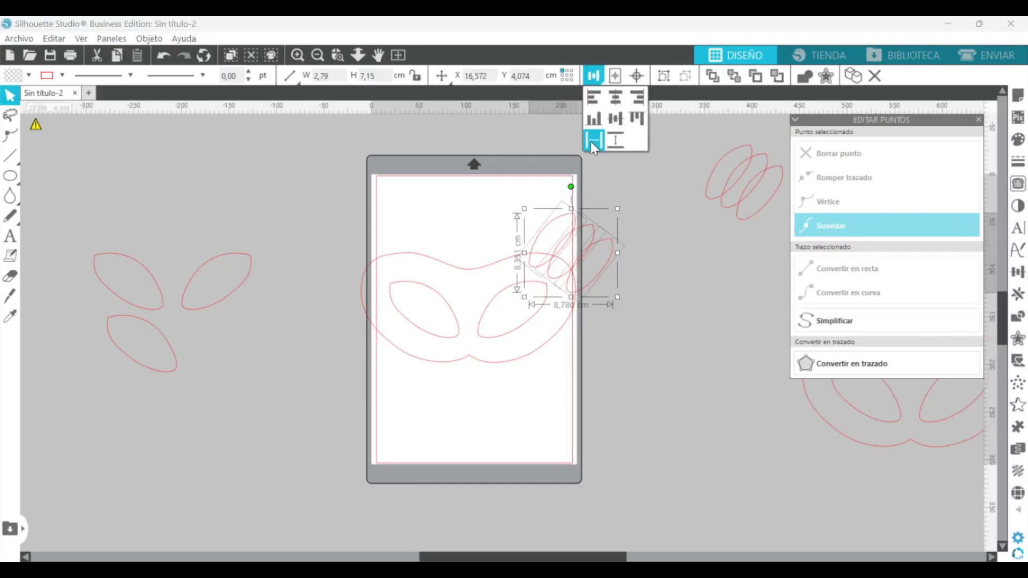
left_click(590, 141)
Step: Try welding the re-spaced leaves to the mask and undo the weld
left_click_drag(581, 275, 582, 276)
left_click(804, 76)
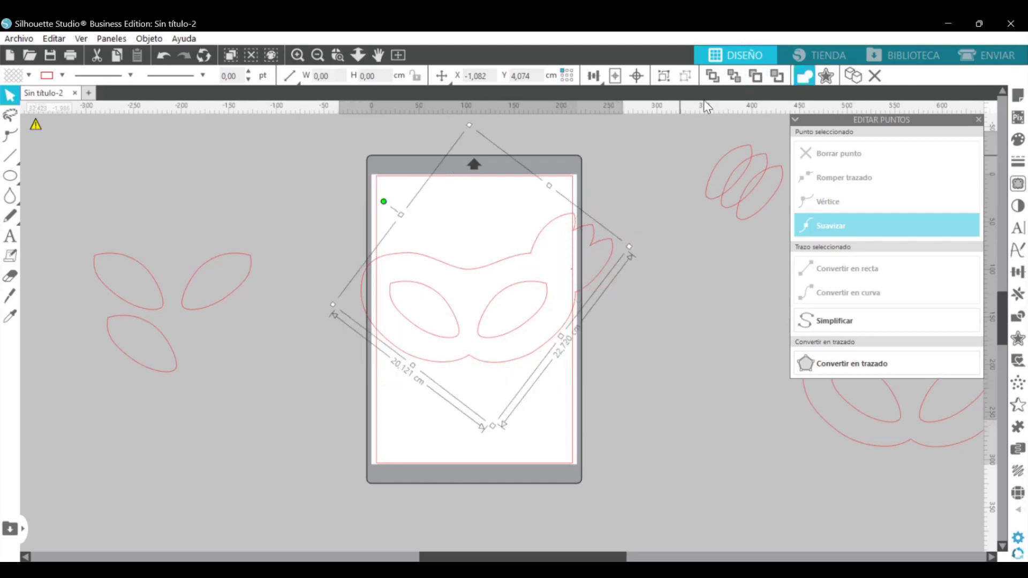
left_click(163, 55)
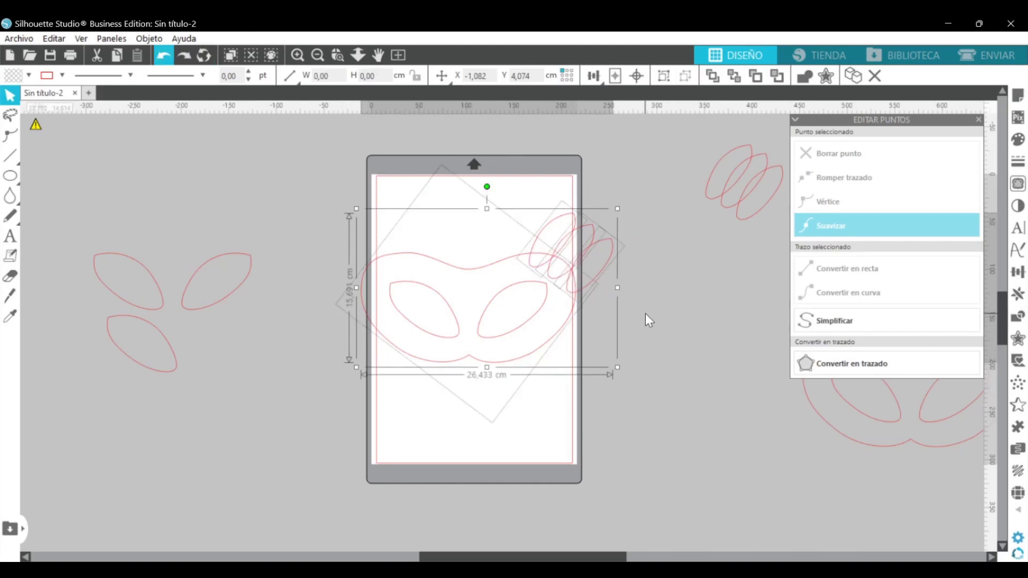
left_click(645, 313)
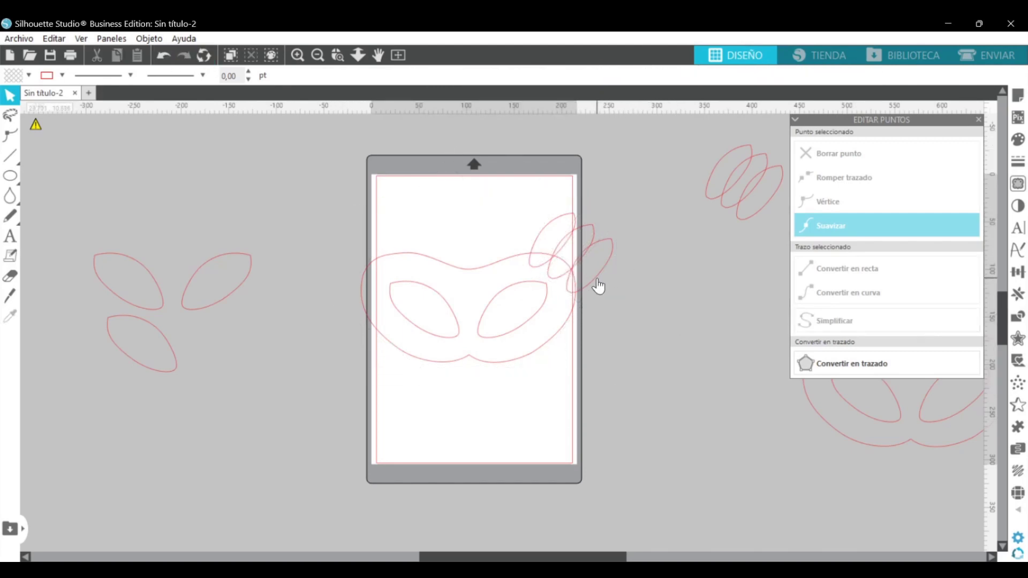
Step: Nudge the first leaf of the cluster on the mask slightly and delete the other two leaves
left_click(603, 252)
double_click(575, 235)
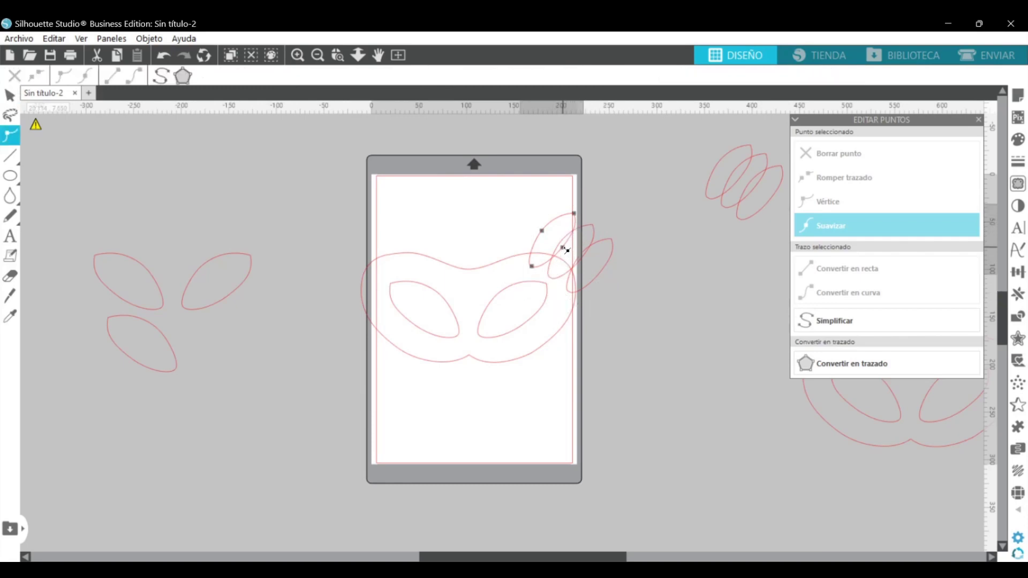
double_click(574, 236)
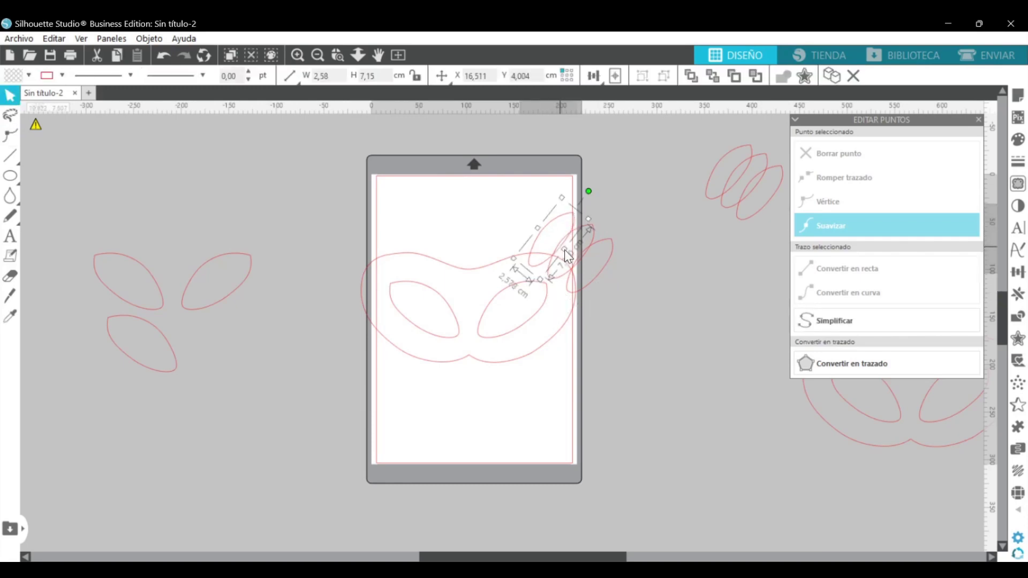
left_click_drag(564, 249, 563, 249)
left_click(613, 277)
left_click(603, 267)
left_click(587, 246, "shift")
key("Delete")
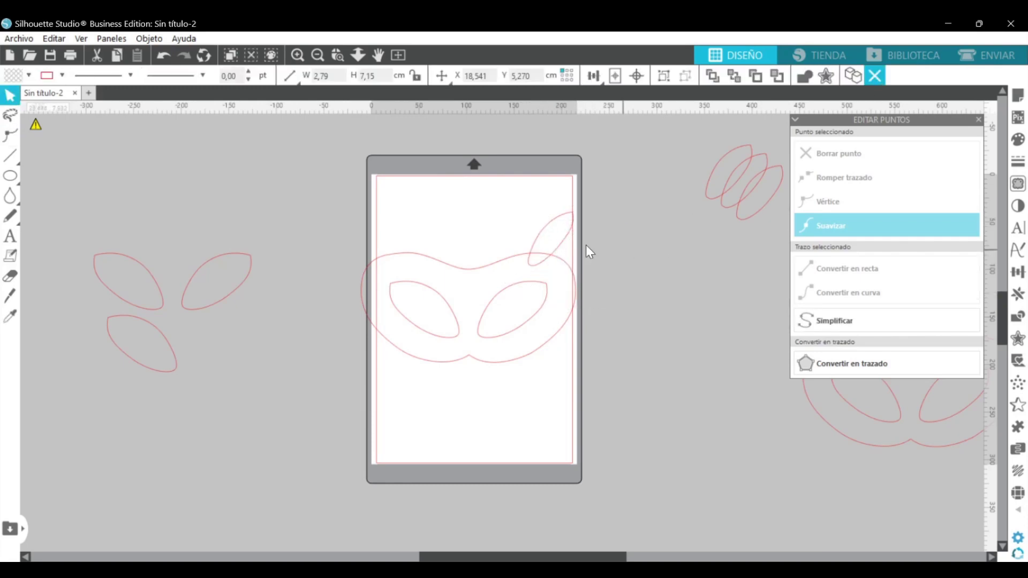
Step: Place two duplicates of the remaining leaf in an overlapping diagonal row and distribute the three leaves horizontally
left_click(569, 240)
left_click_drag(555, 252, 589, 273)
left_click_drag(582, 225, 583, 230)
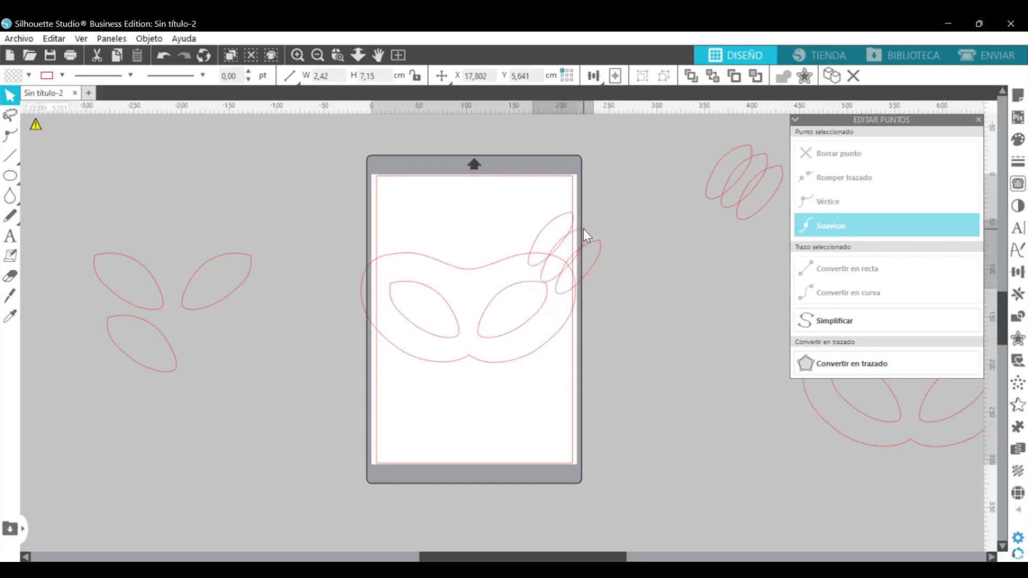
left_click(609, 259)
left_click_drag(592, 267, 589, 269)
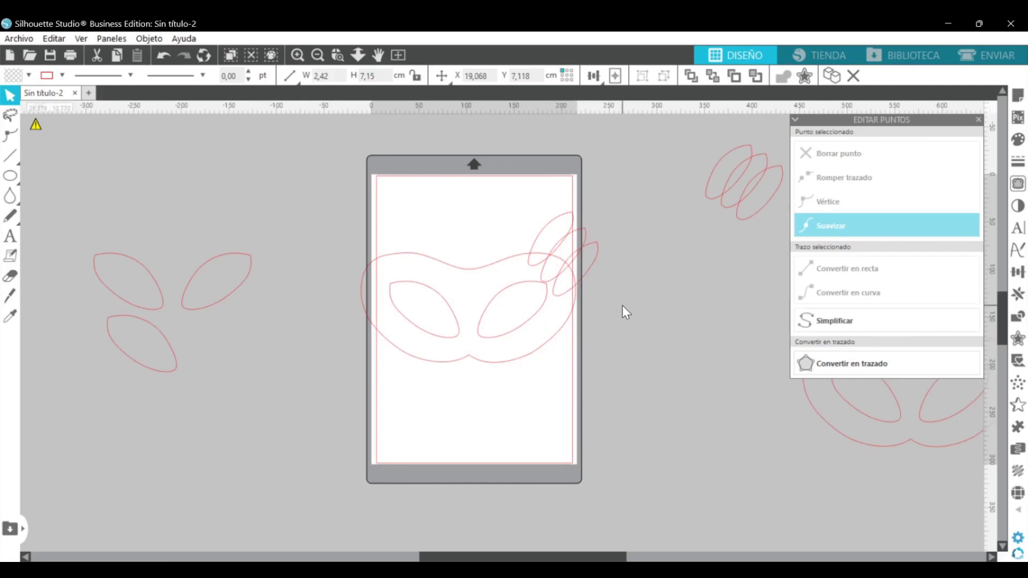
left_click(602, 245)
left_click(594, 76)
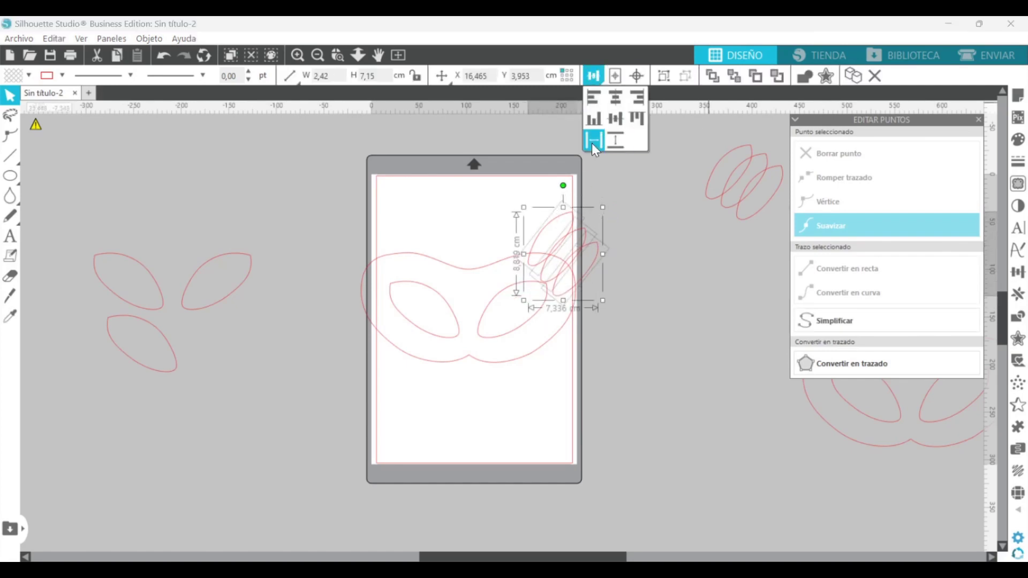
Step: Try welding the newly arranged leaves to the mask and undo the weld
left_click_drag(602, 186, 530, 257)
left_click(805, 75)
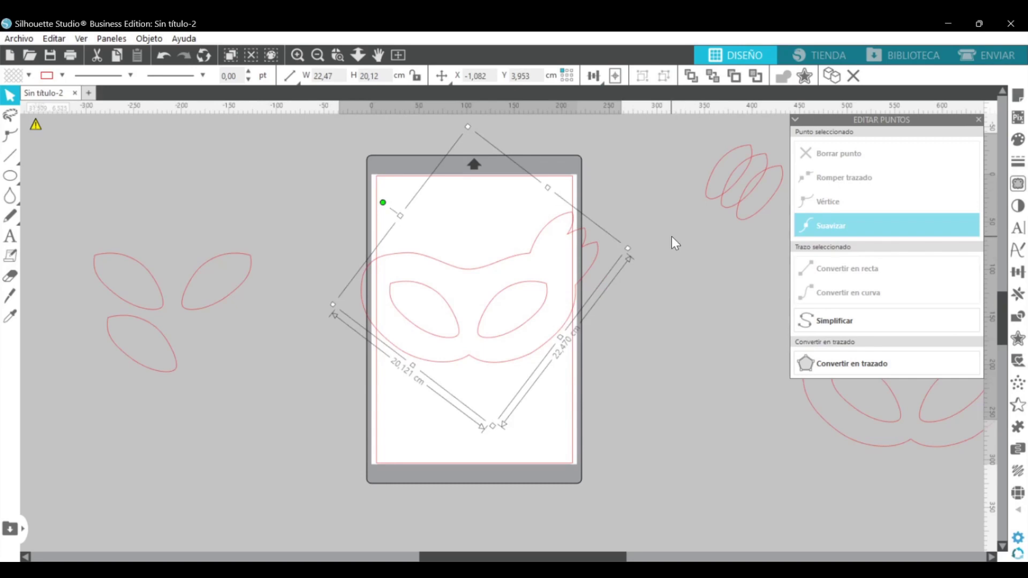
left_click(672, 236)
left_click(164, 55)
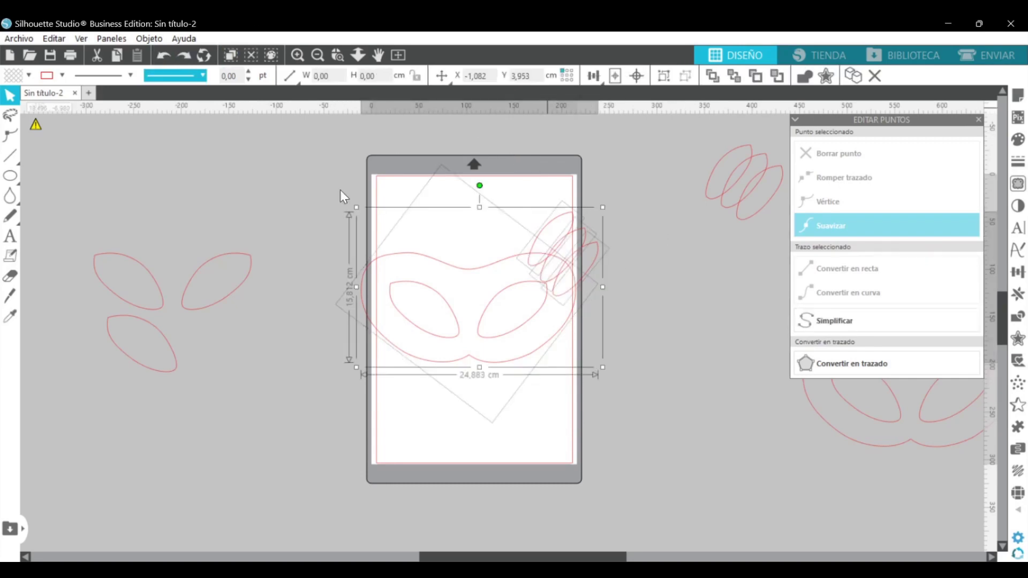
Step: Group the three leaves, place a mirrored copy on the mask's opposite upper corner and park a spare mirrored copy outside the page
left_click(342, 197)
left_click(604, 255)
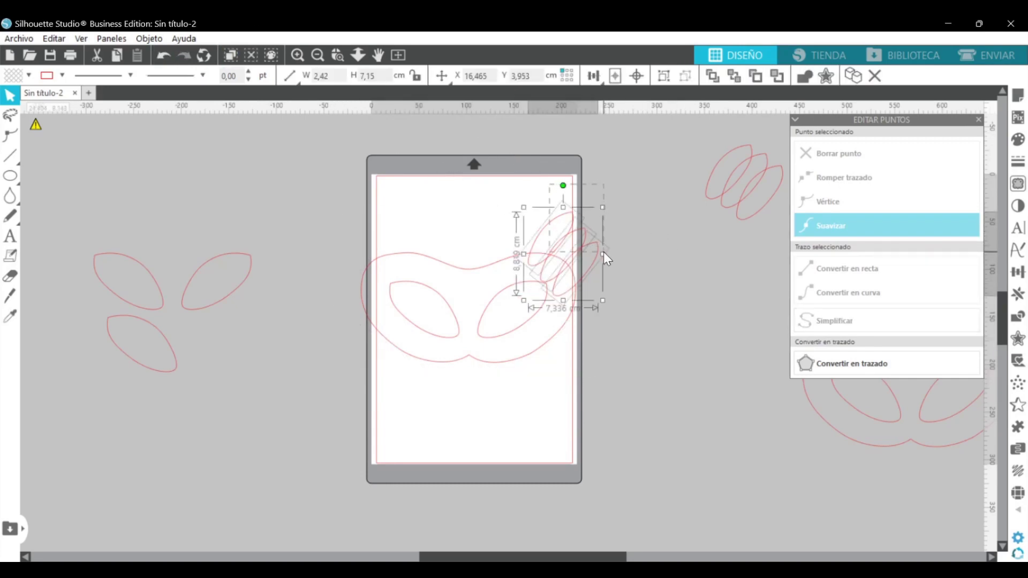
left_click(664, 75)
left_click(1018, 294)
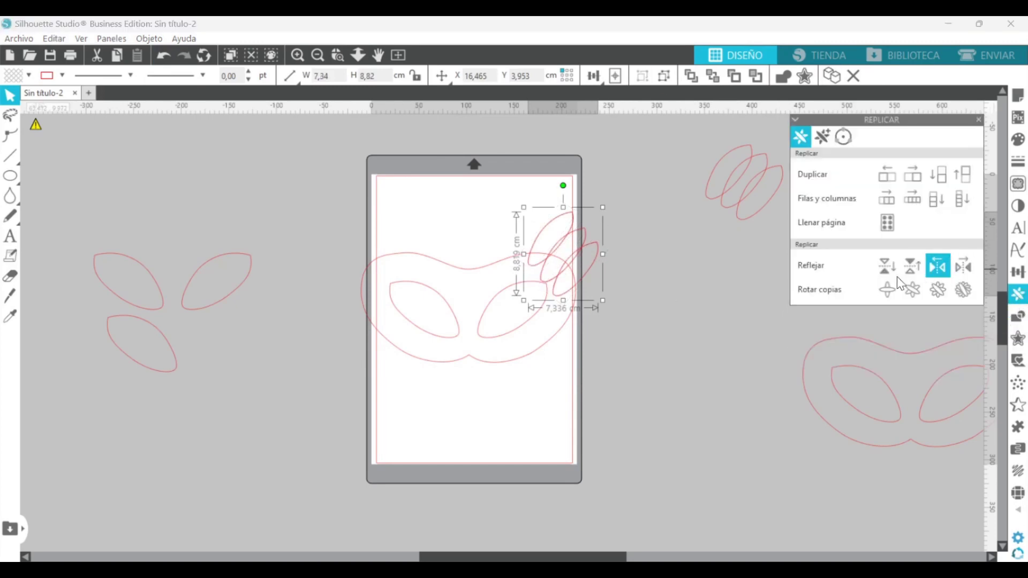
left_click_drag(502, 257, 281, 339)
left_click(832, 76)
Step: Select the two leaf clusters without the mask and align them to each other at mid-height
left_click_drag(336, 180, 572, 267)
left_click(485, 268, "shift")
mouse_move(593, 75)
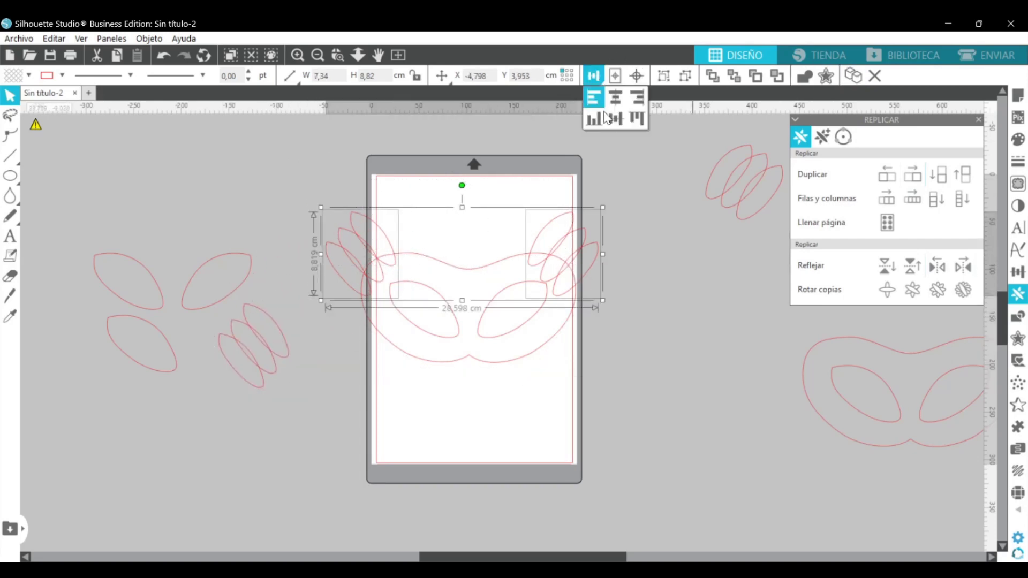
left_click(617, 119)
left_click(457, 220)
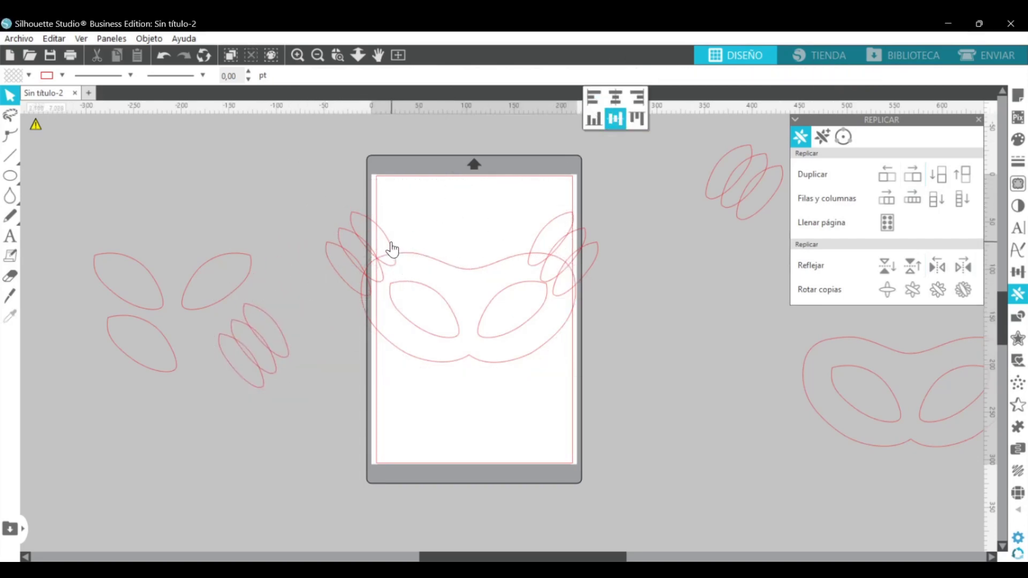
Step: Move the left leaf cluster inward and down onto the mask, and realign both clusters at mid-height
left_click_drag(393, 249, 399, 255)
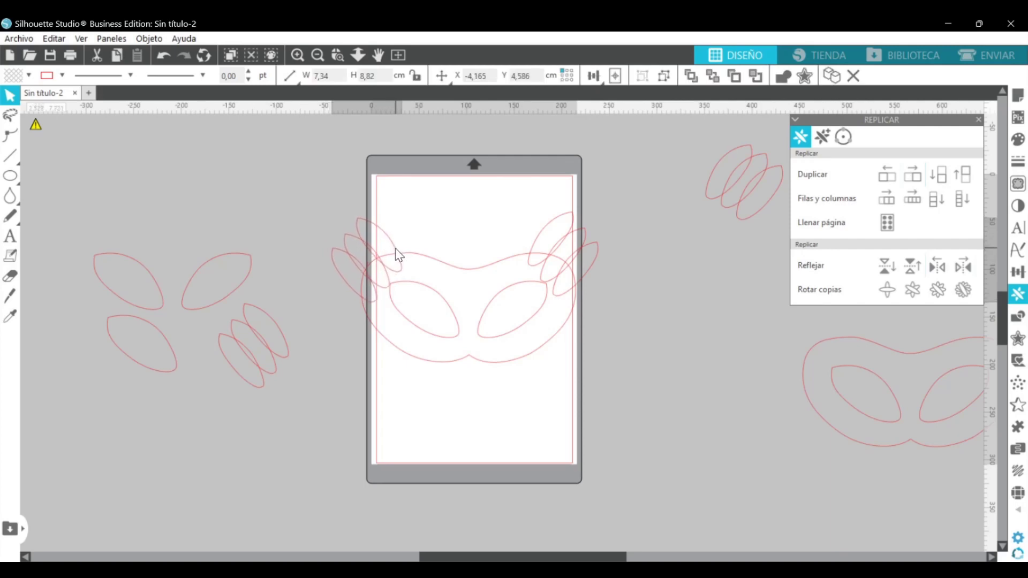
left_click_drag(332, 194, 591, 373)
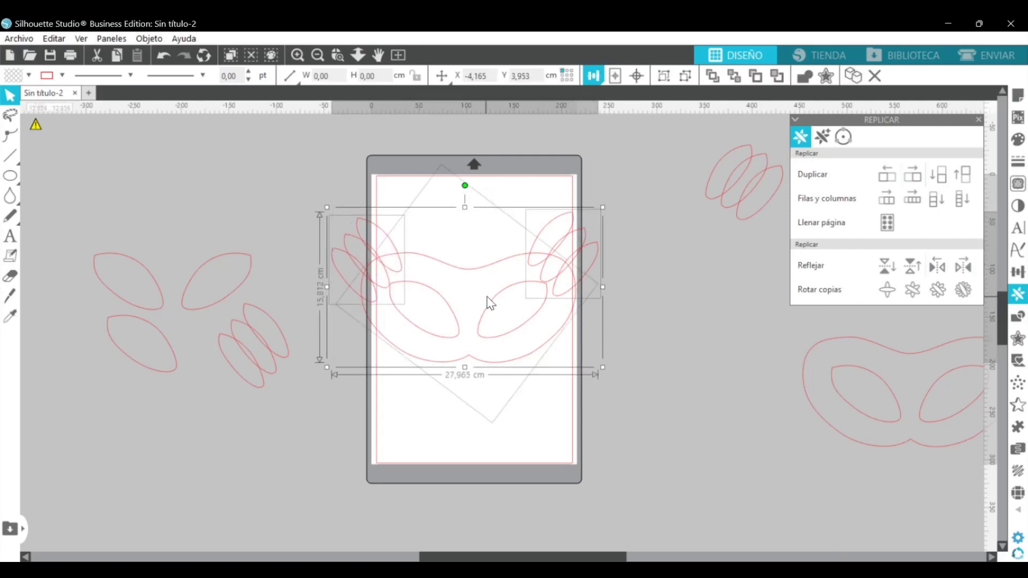
left_click(593, 75)
left_click(616, 119)
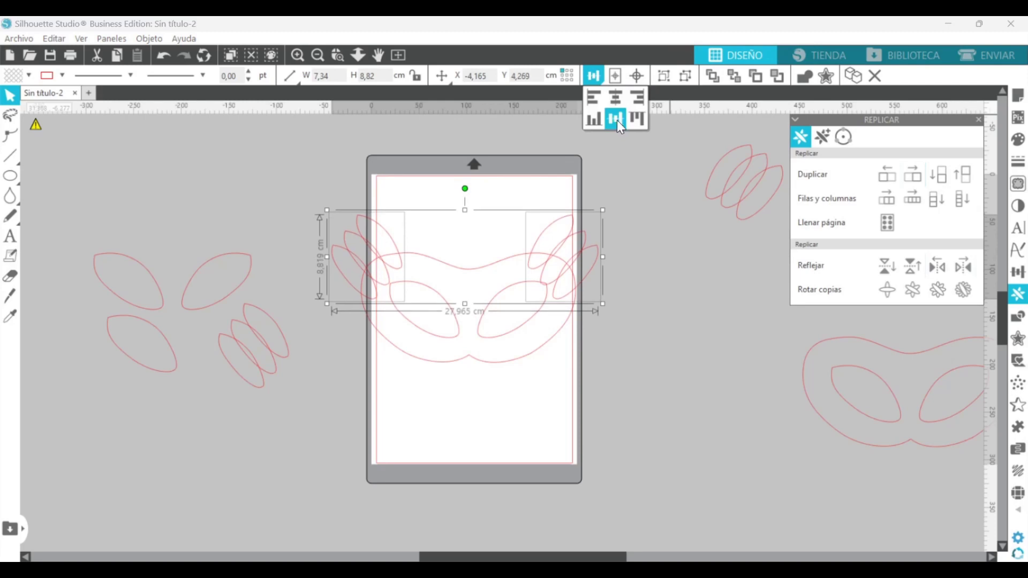
left_click(621, 339)
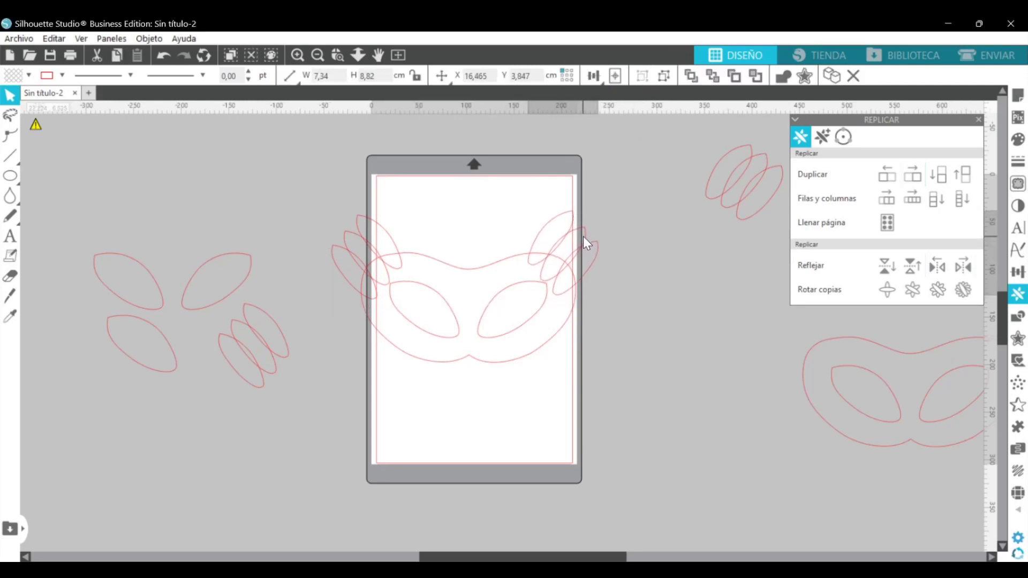
Step: Raise the right leaf cluster slightly and align the two clusters at mid-height again
left_click(386, 214)
left_click(562, 240, "shift")
left_click(594, 75)
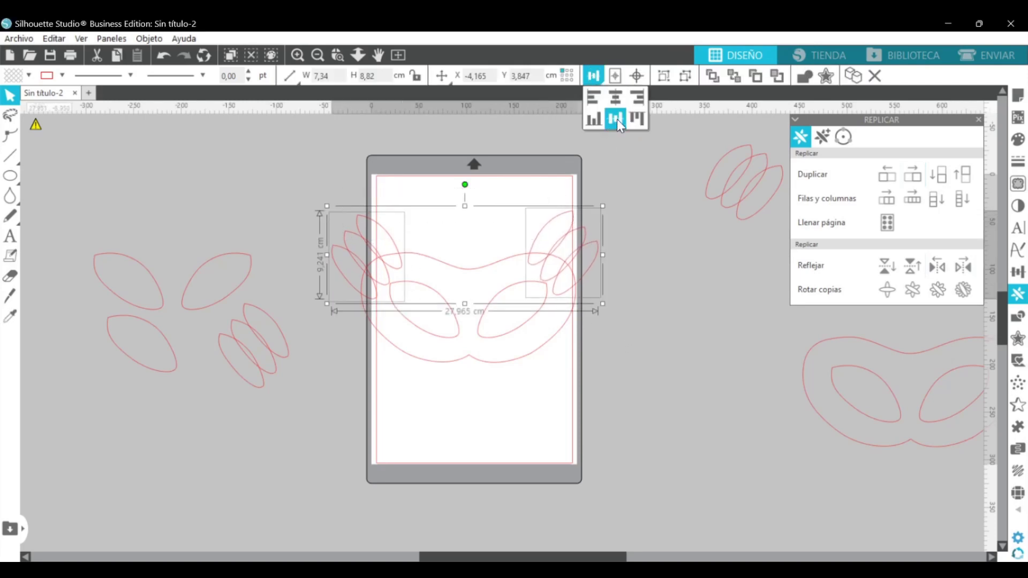
left_click(617, 119)
left_click(380, 260)
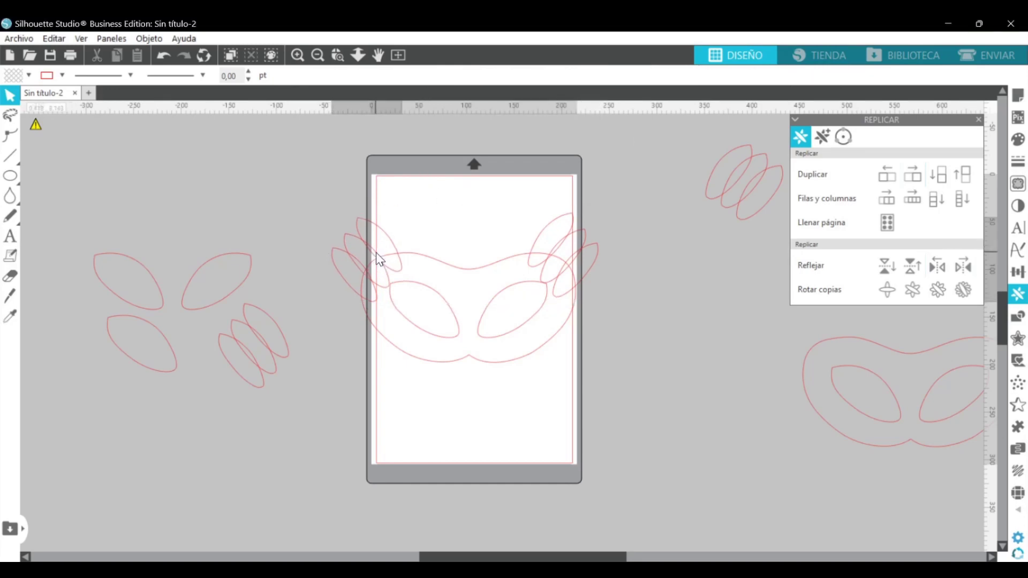
Step: Shift the left leaf cluster slightly outward and align it with the right cluster at mid-height
left_click_drag(379, 260, 377, 260)
left_click(565, 254, "shift")
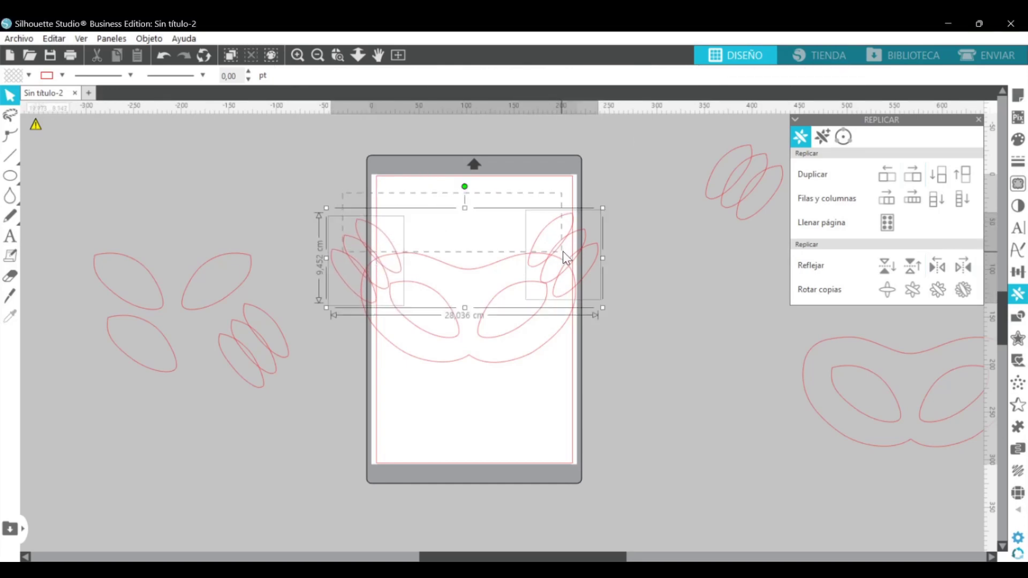
left_click(595, 76)
left_click(614, 120)
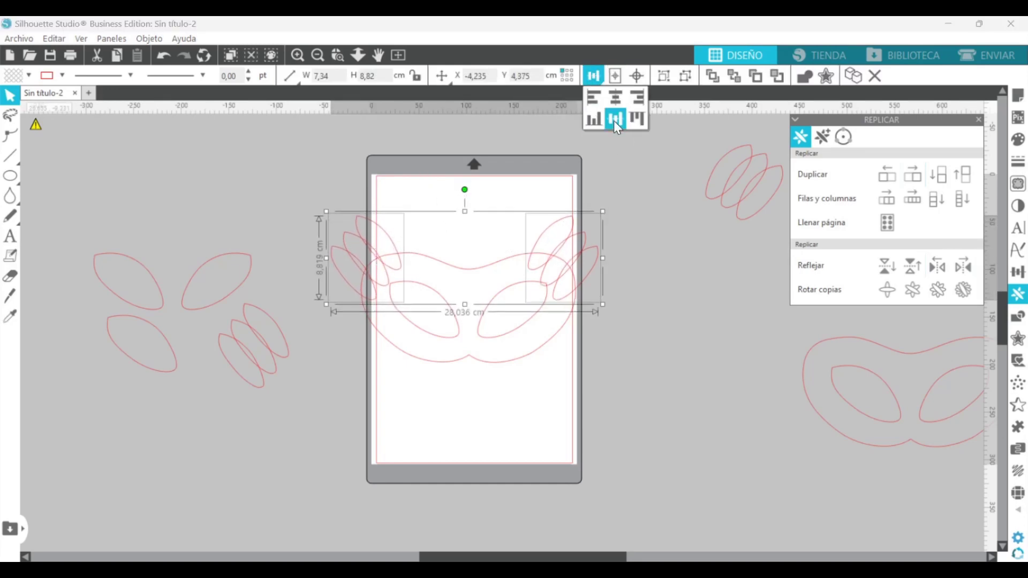
left_click(639, 286)
Step: Fine-tune the positions of both leaf clusters and weld them to the mask
left_click_drag(590, 274, 591, 271)
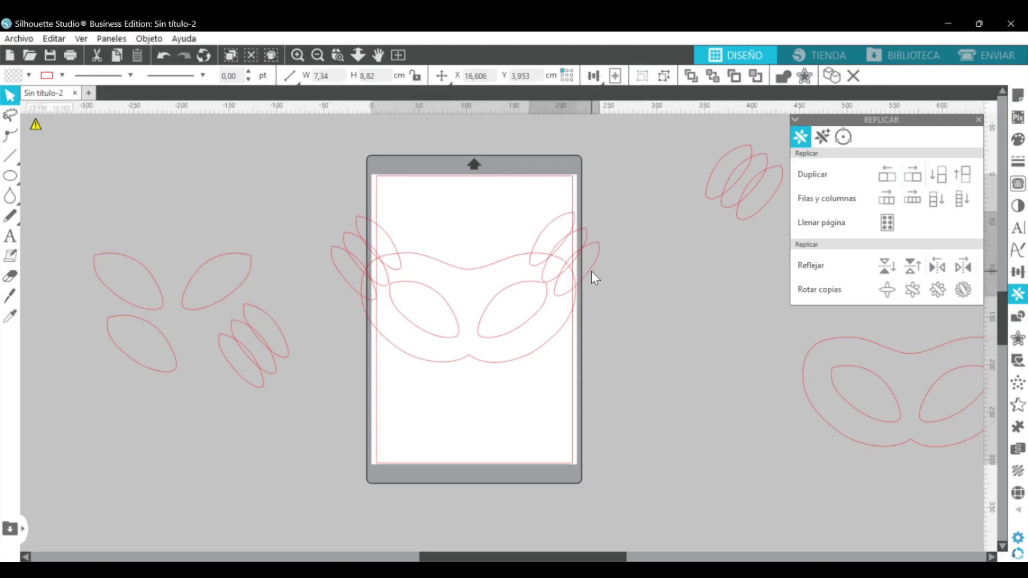
left_click(591, 271)
left_click_drag(372, 290, 372, 291)
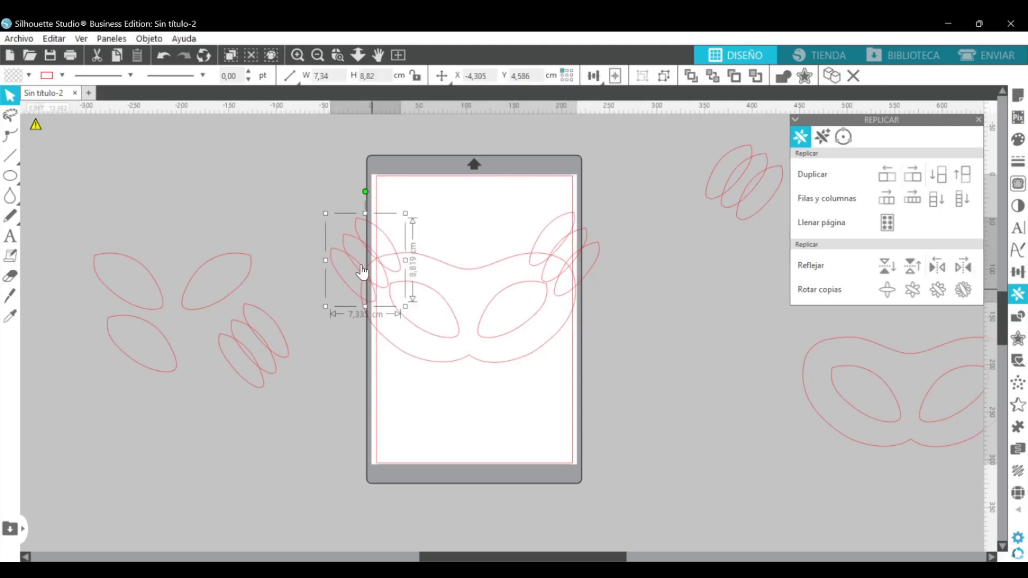
left_click(341, 219)
left_click_drag(345, 223, 608, 383)
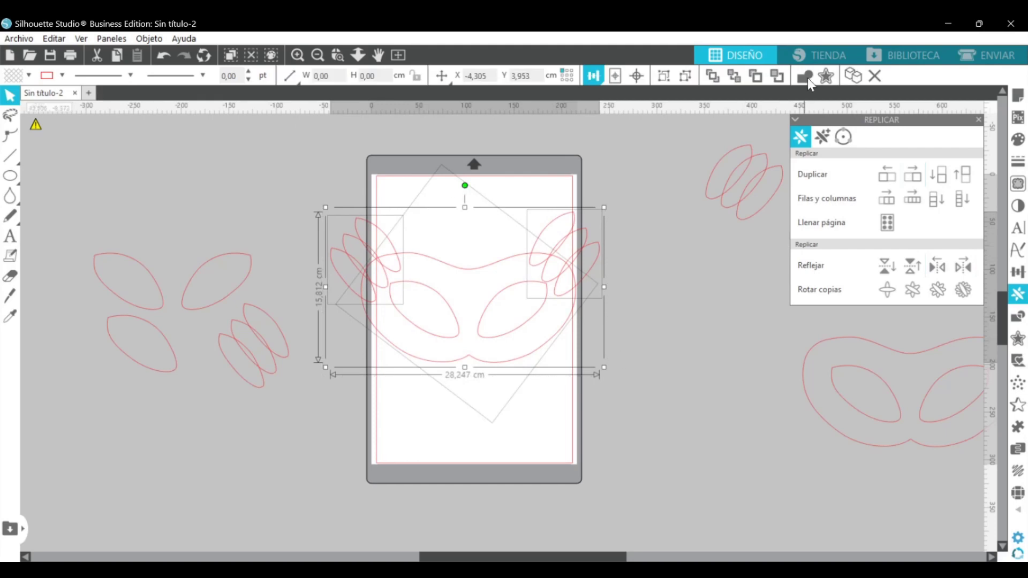
left_click(809, 76)
left_click(625, 327)
Step: Delete the nodes at the joint between the left outer leaf and the mask's side to smooth the outline
left_click(337, 55)
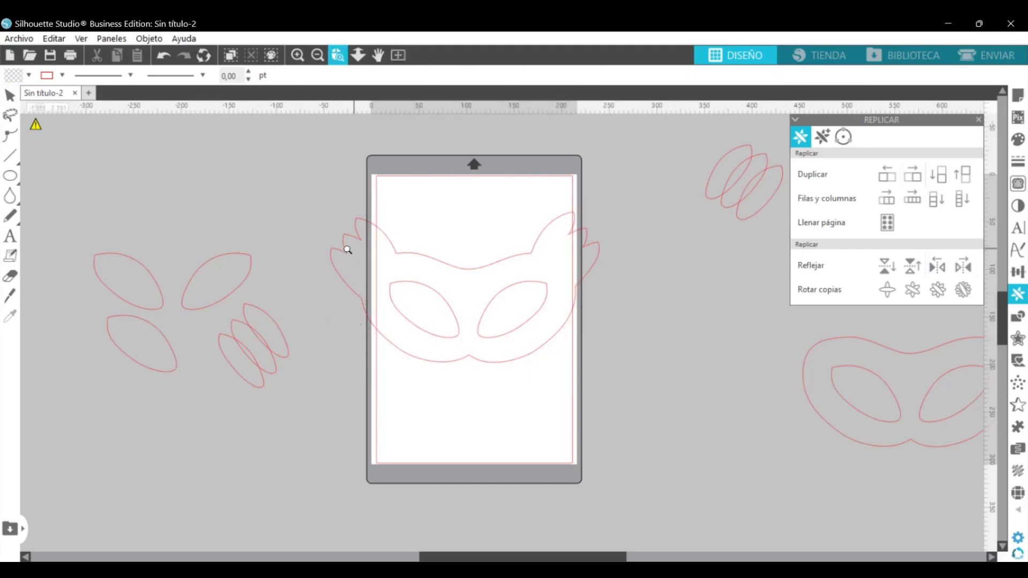
left_click_drag(344, 240, 608, 339)
left_click(197, 337)
double_click(197, 338)
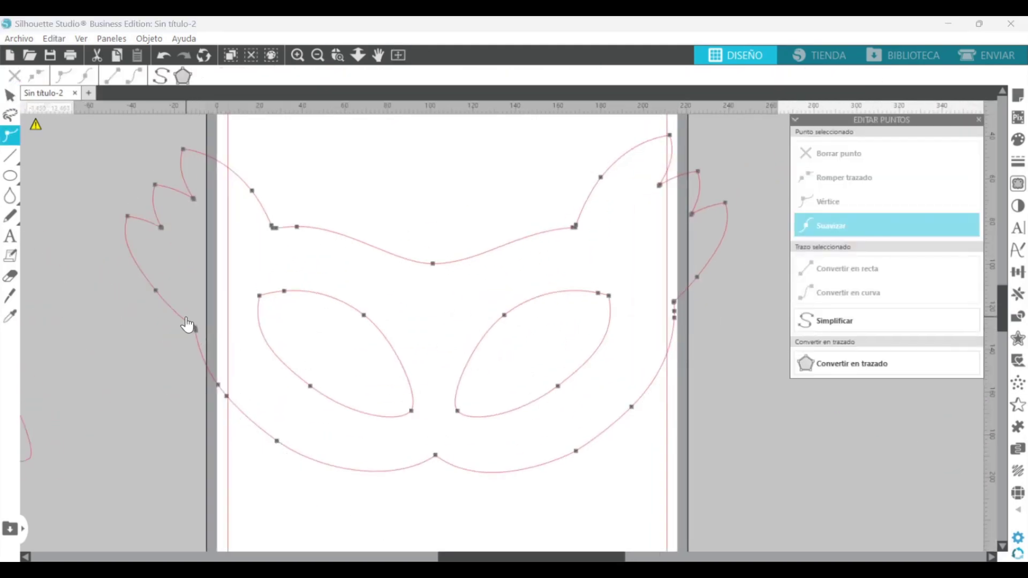
left_click(208, 348)
left_click(220, 281)
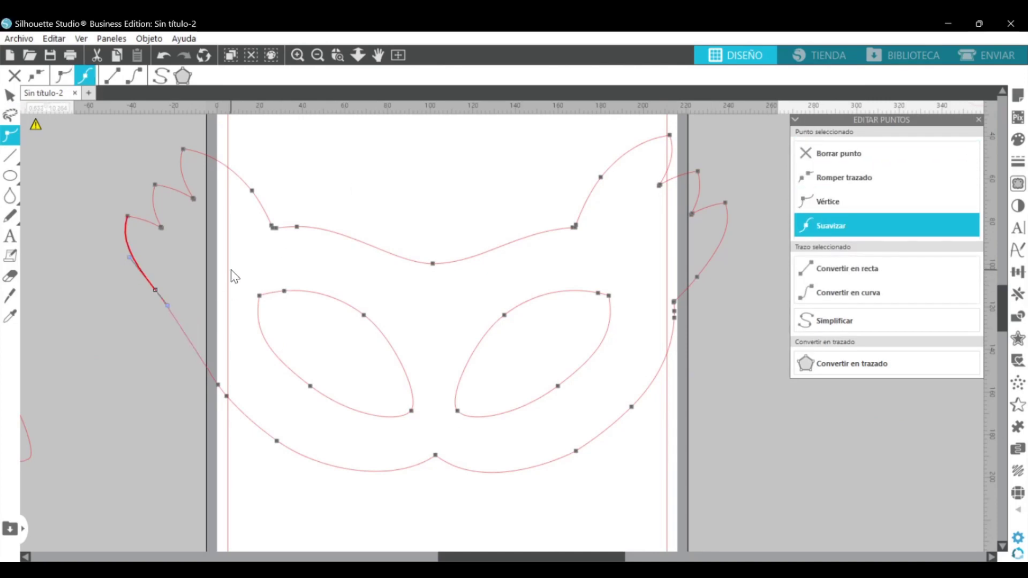
Step: Delete the joint nodes and the lower leaf node on the mask's right side to smooth the outline
double_click(671, 322)
left_click_drag(669, 287, 684, 330)
left_click(852, 156)
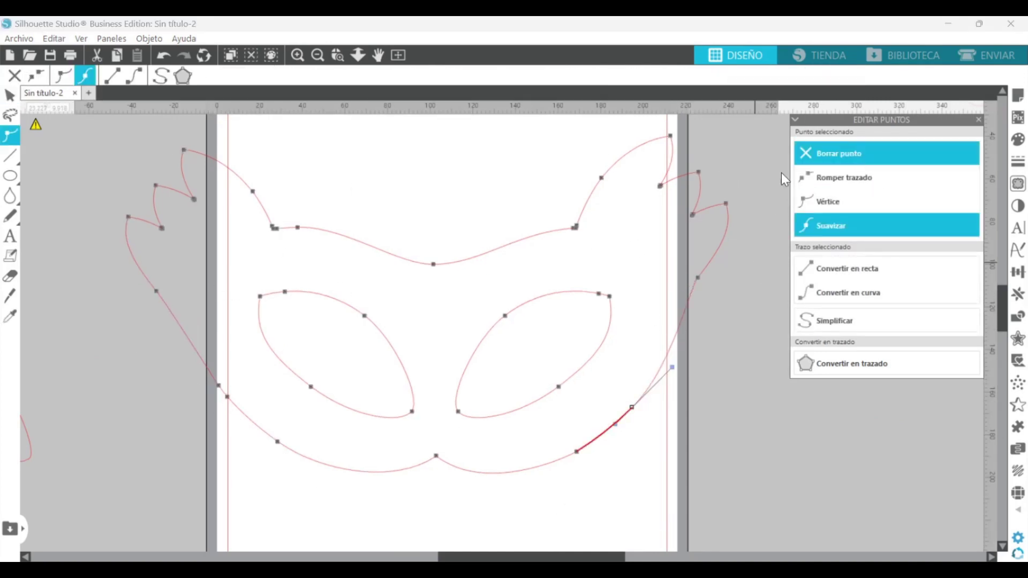
left_click(718, 330)
double_click(695, 276)
left_click(696, 277)
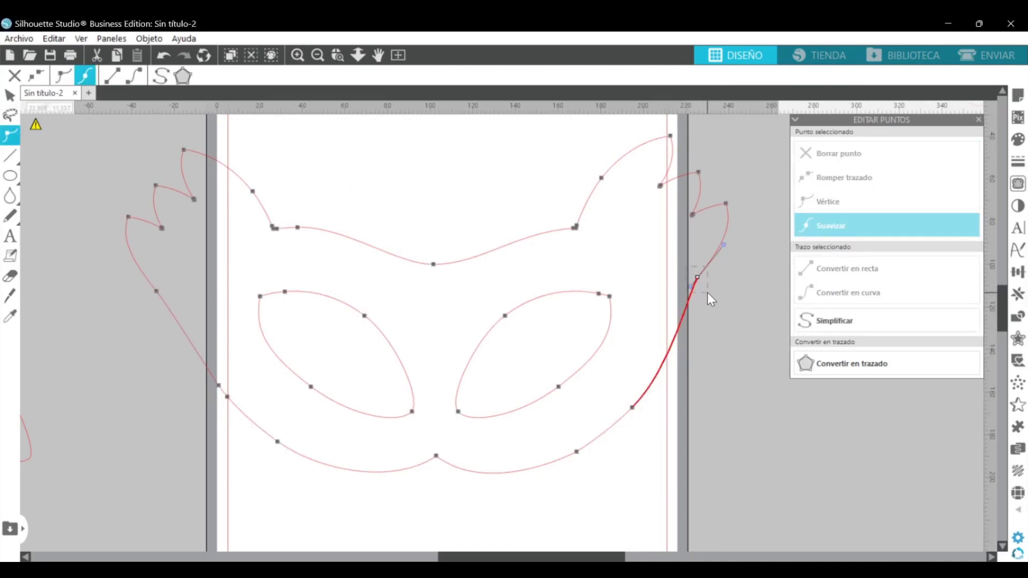
left_click(817, 156)
left_click(741, 317)
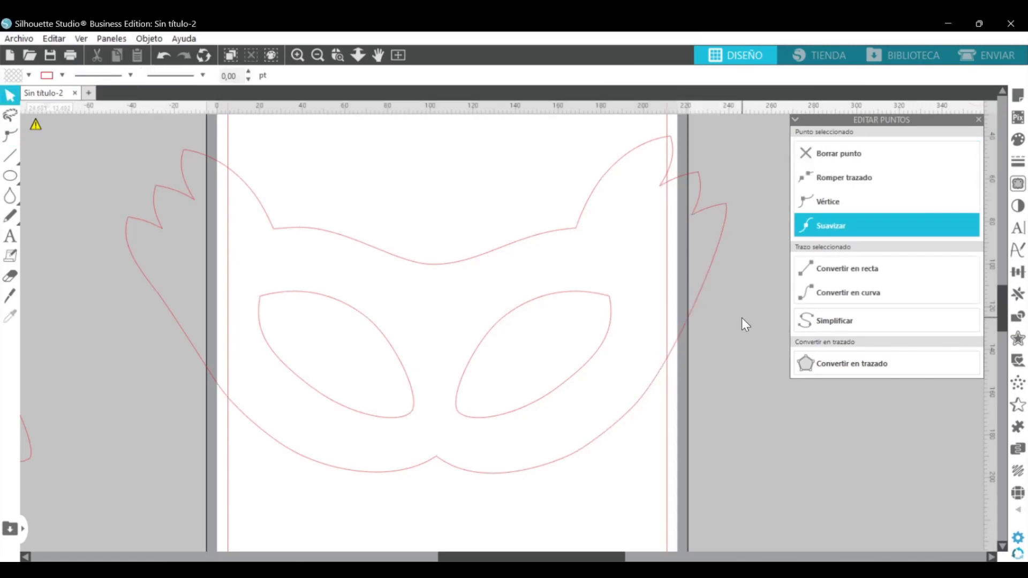
Step: Try deleting the lower node of the left outer leaf and undo the deletion
double_click(161, 298)
left_click(127, 216)
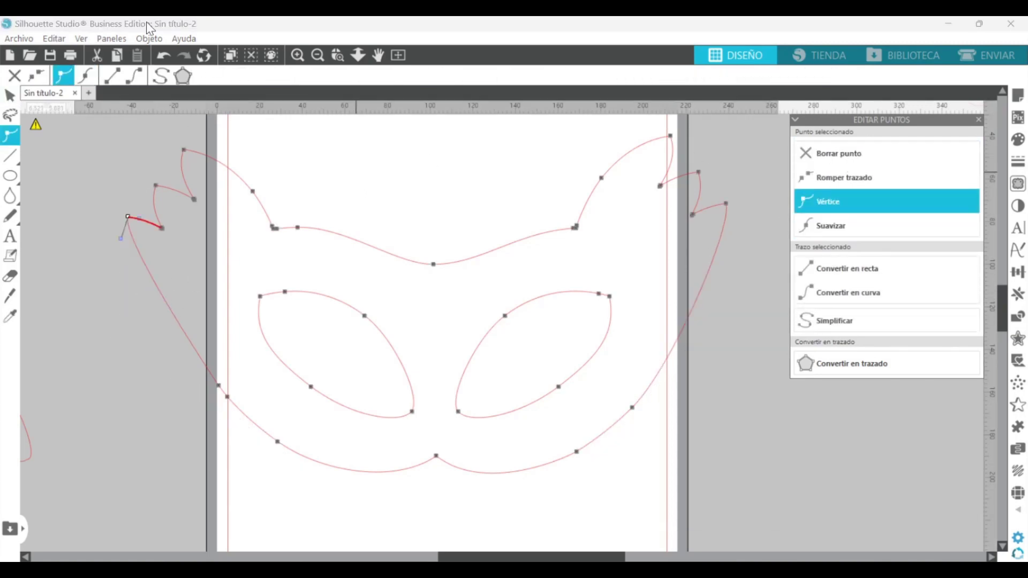
left_click(162, 54)
left_click(335, 171)
Step: Delete the nodes at the notch where the left leaf cluster meets the mask's upper edge
left_click(280, 231)
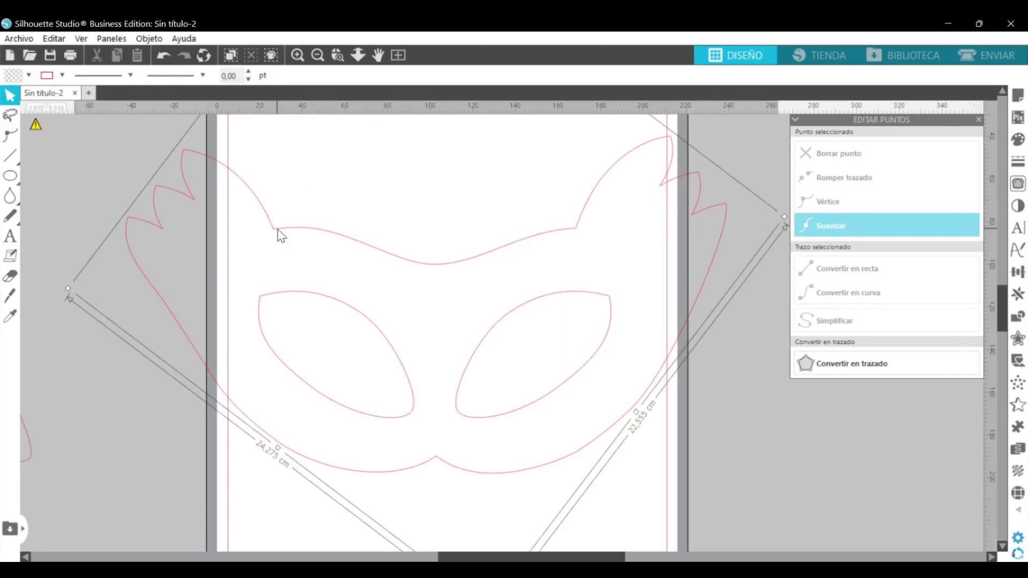
double_click(275, 235)
left_click(276, 228)
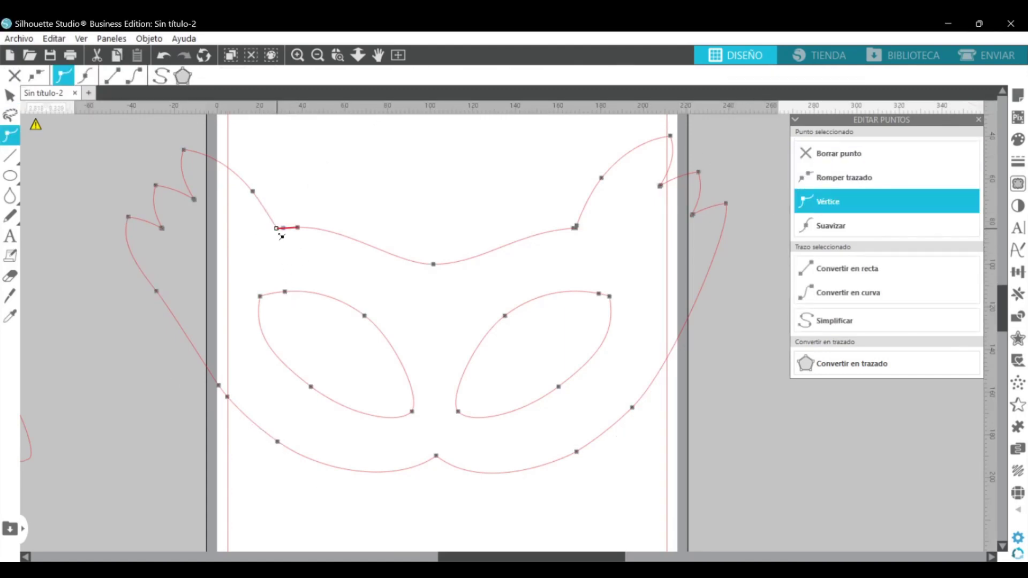
key("Delete")
left_click(339, 198)
Step: Try deleting the next node along the mask's upper left edge and undo the deletion
double_click(295, 228)
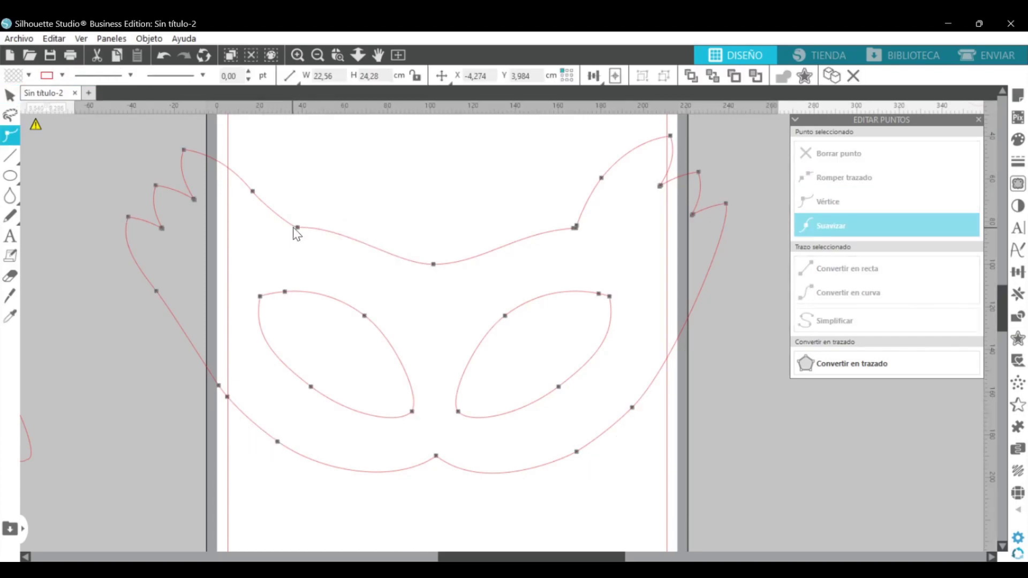
left_click(294, 229)
key("Delete")
left_click(419, 198)
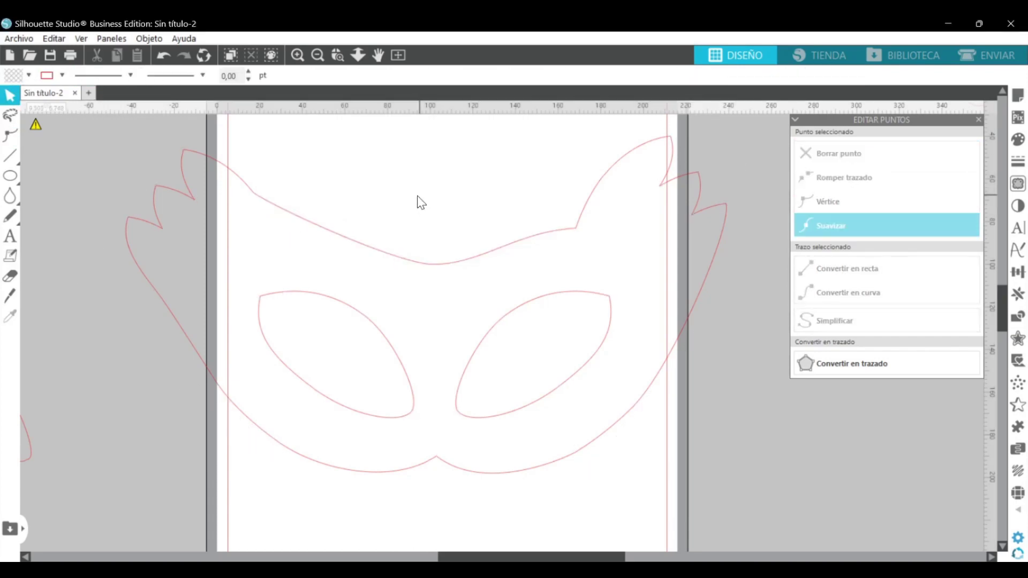
left_click(164, 57)
left_click(167, 59)
left_click(168, 57)
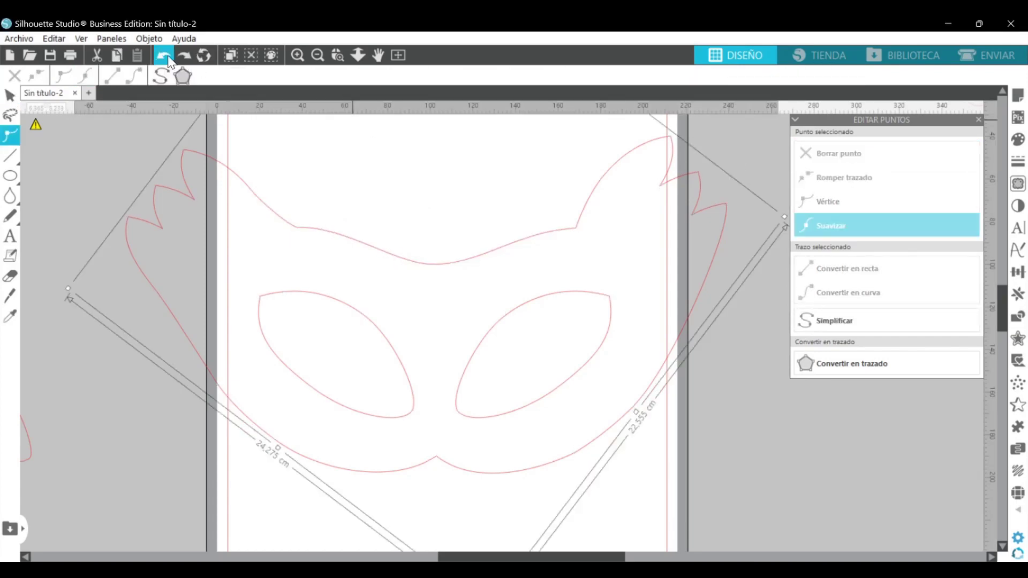
Step: Delete the extra node at the notch where the right leaf cluster meets the mask's upper edge
double_click(571, 230)
left_click(571, 229)
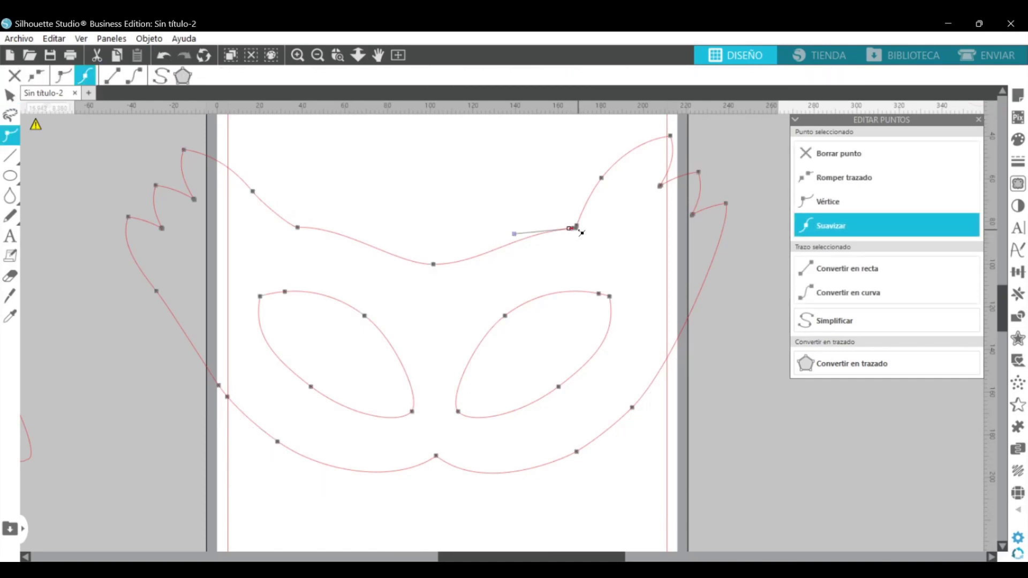
left_click(162, 56)
left_click(588, 248)
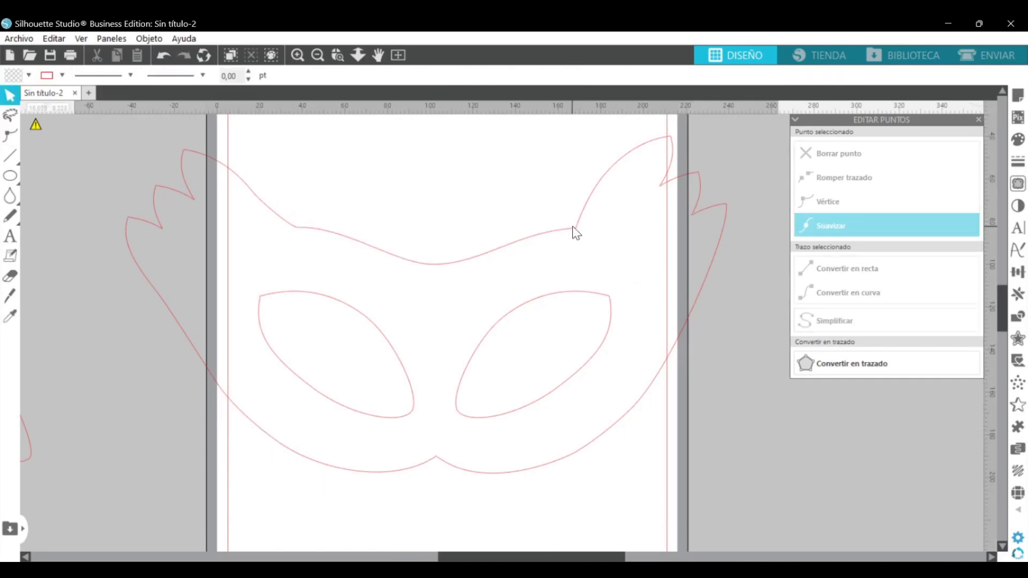
double_click(574, 229)
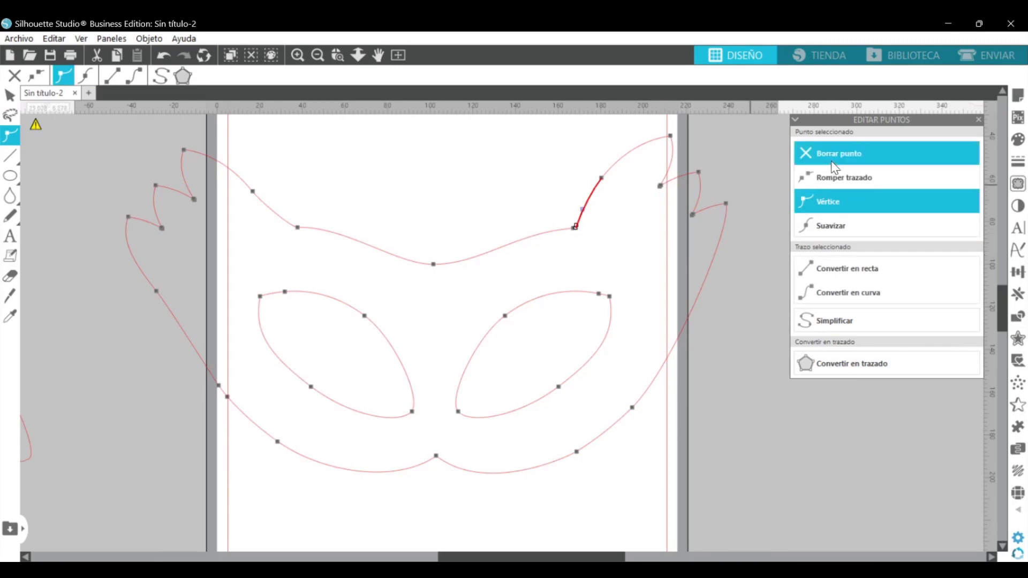
left_click(832, 162)
left_click(600, 236)
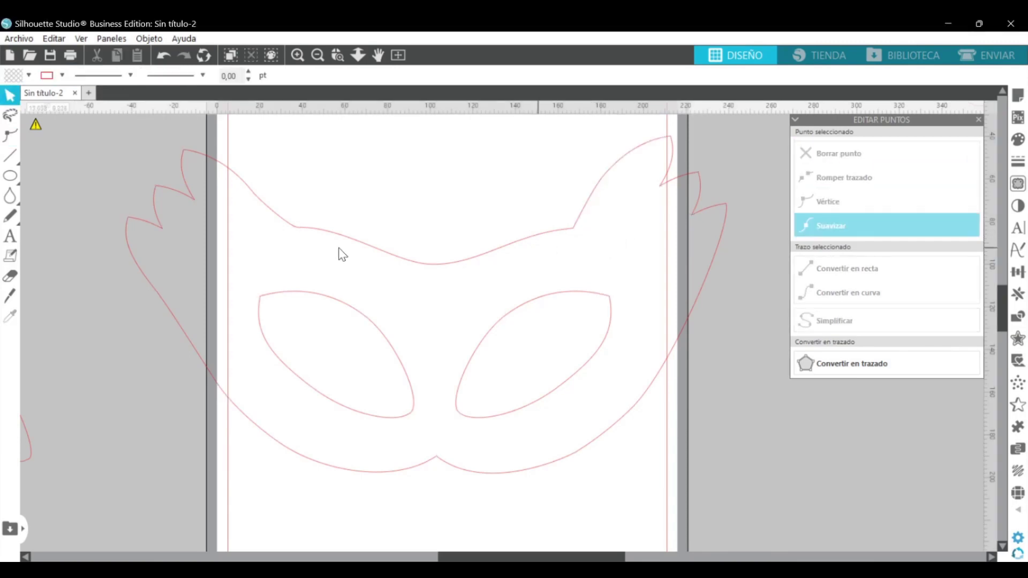
Step: Fill the mask shape with solid black
left_click(318, 55)
left_click(415, 274)
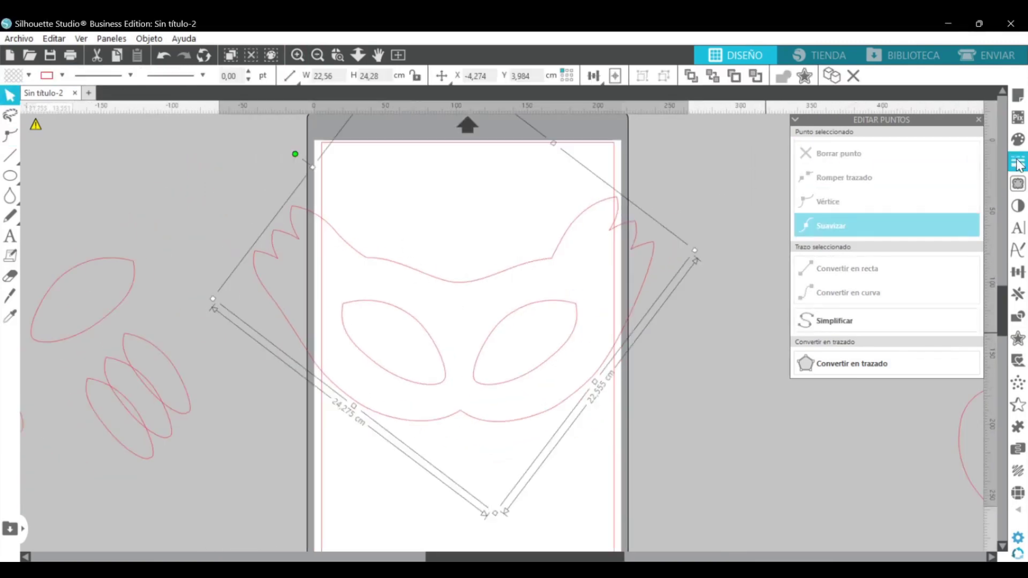
left_click(1018, 139)
left_click(969, 213)
Step: Place the three-leaf cluster over the mask's left corner, fill it white, and shrink it to about 6.85 by 8.24 cm inside the black edge
left_click(187, 381)
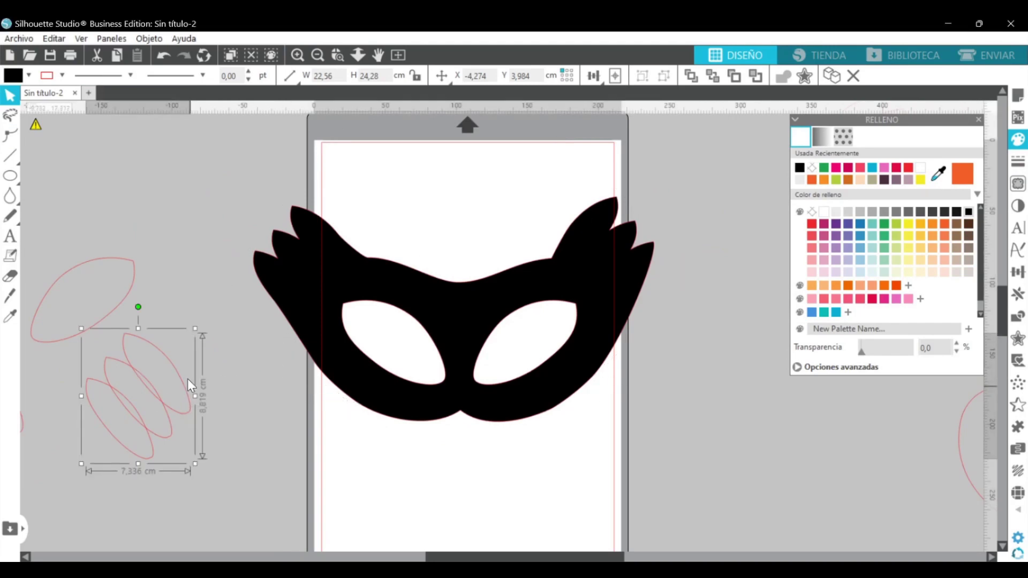
left_click_drag(188, 379, 349, 252)
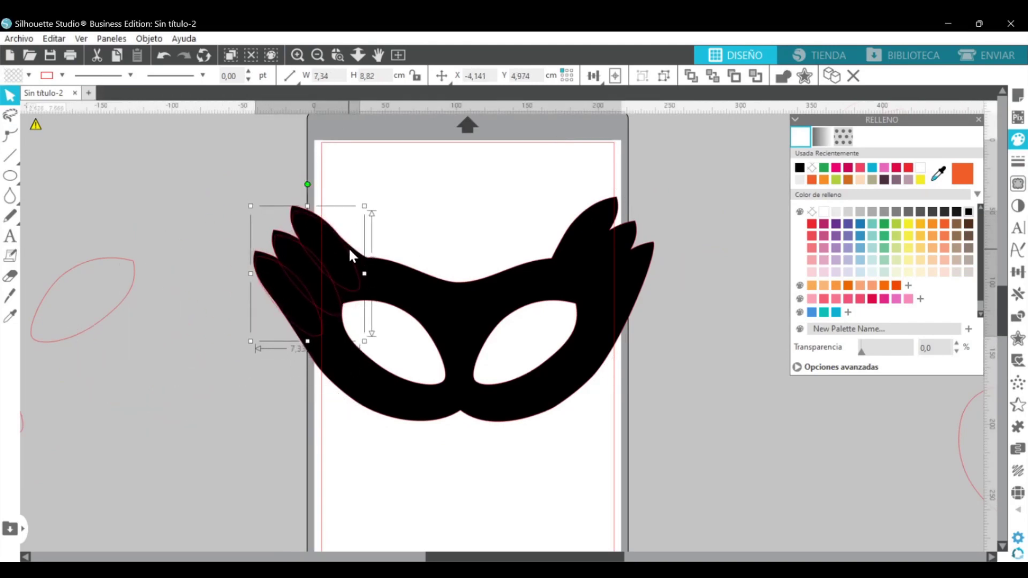
left_click(824, 212)
left_click_drag(251, 206, 255, 209)
left_click(338, 55)
left_click_drag(671, 441, 195, 172)
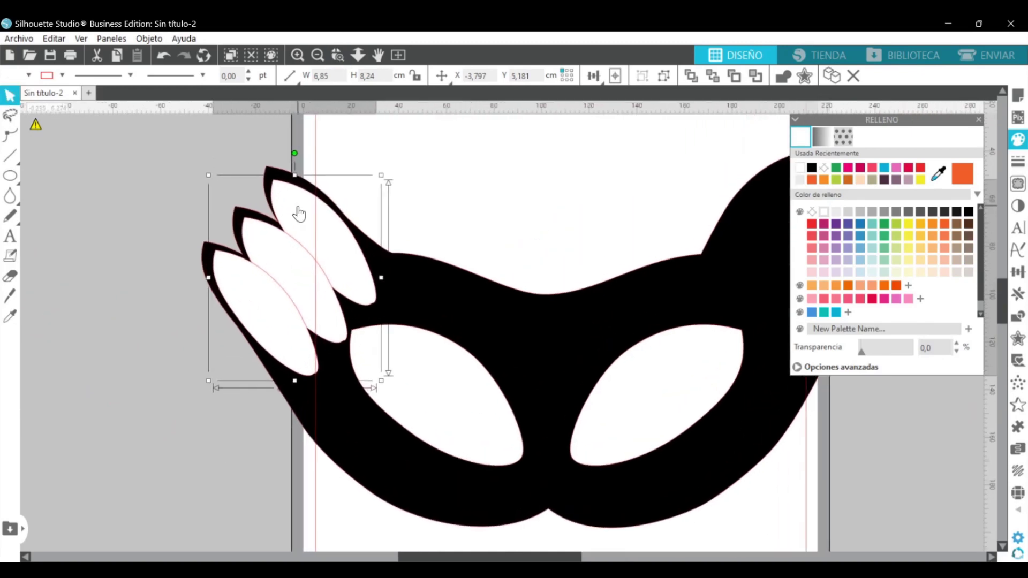
left_click_drag(305, 223, 303, 218)
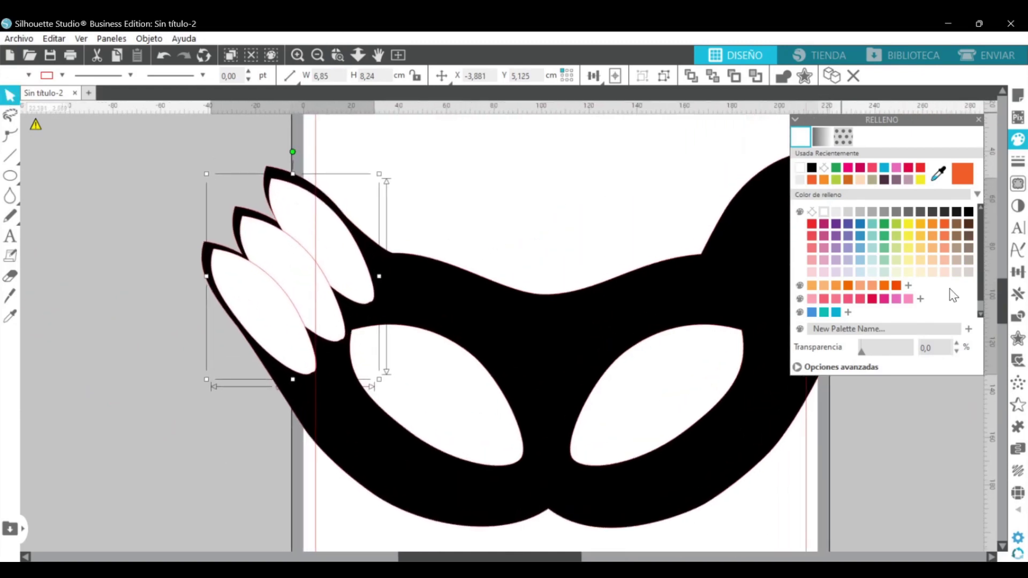
Step: Create a horizontally mirrored copy of the white leaf cluster on its right side
left_click(1018, 293)
left_click(963, 266)
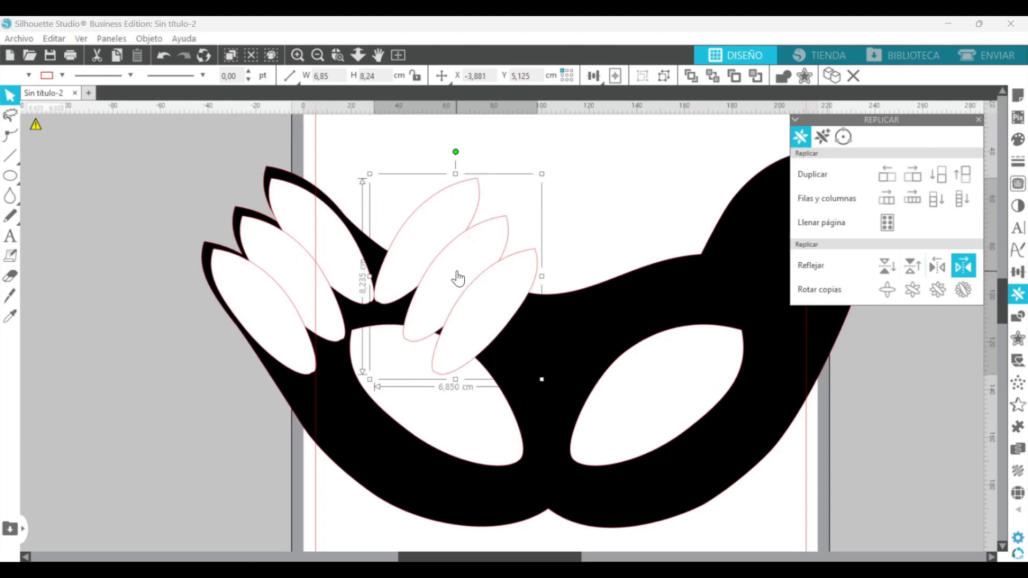
Step: Ungroup the left leaf cluster and fill its lower leaf crimson, middle leaf purple-magenta and upper leaf orange
left_click(287, 267)
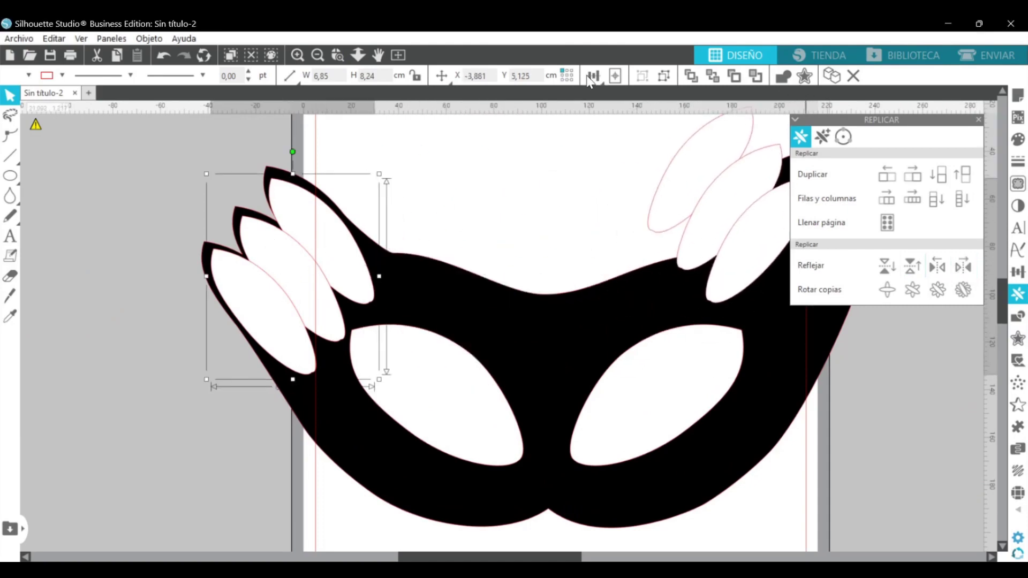
left_click(243, 298)
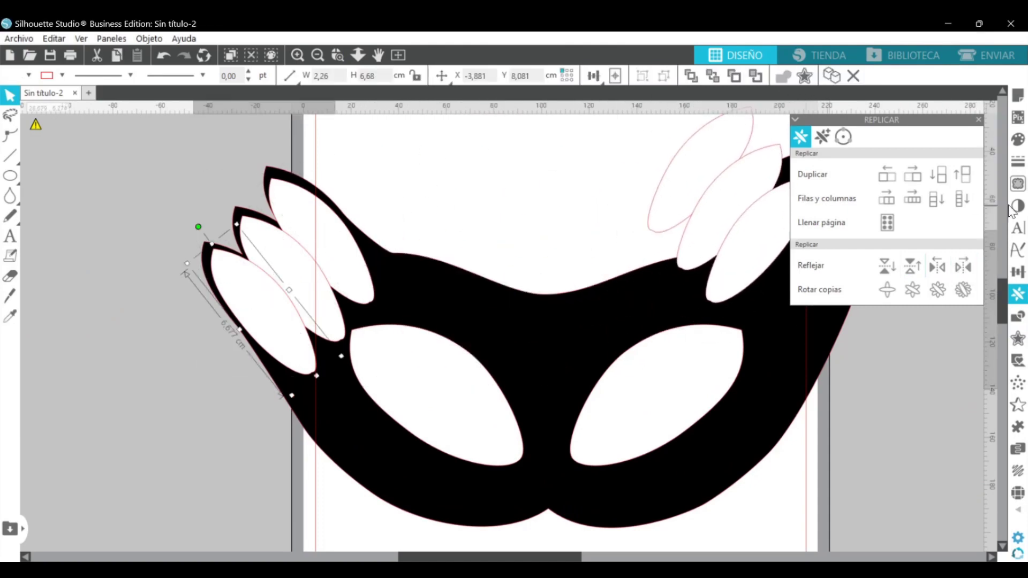
left_click(1018, 140)
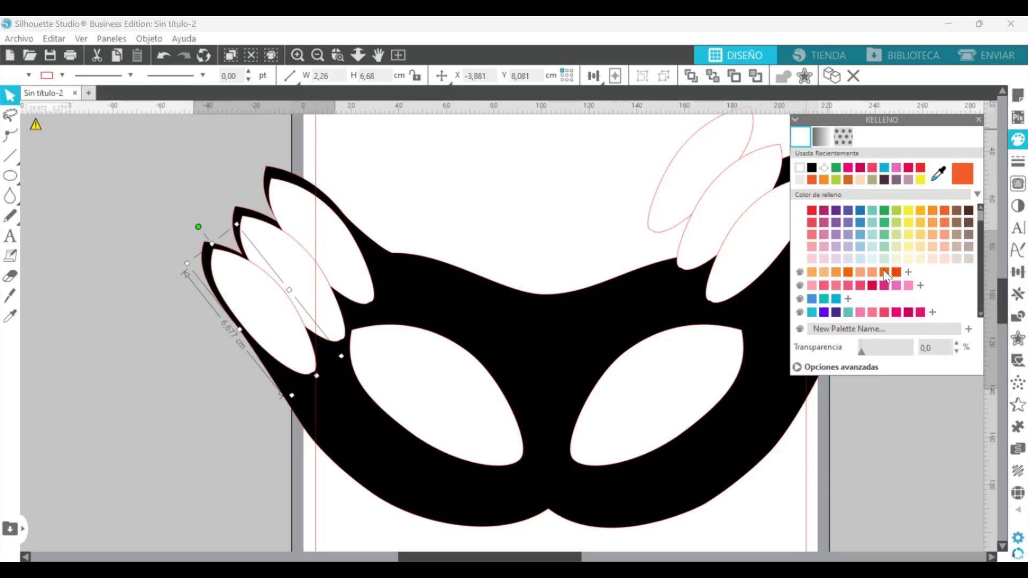
left_click(908, 313)
left_click(301, 264)
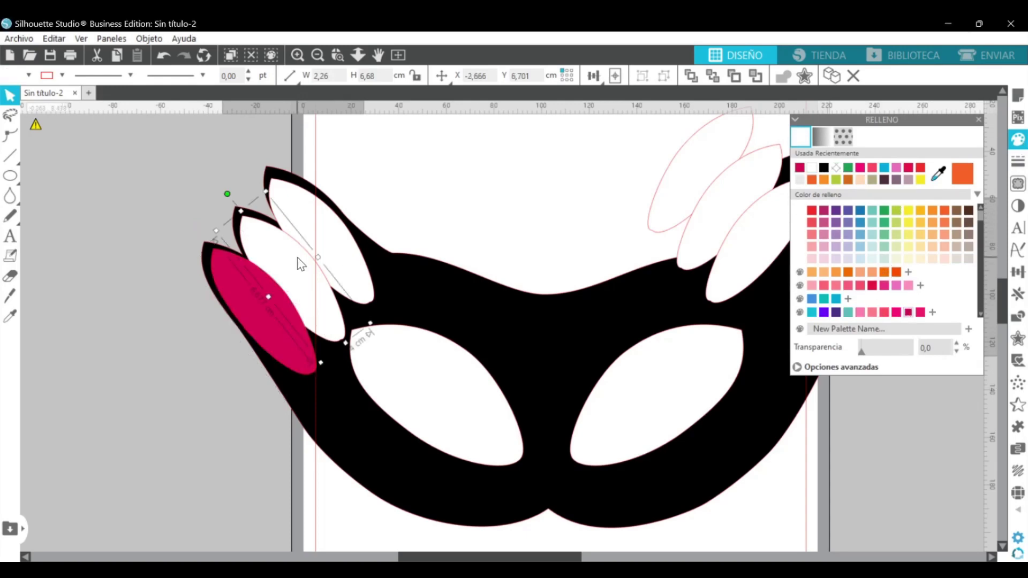
left_click(922, 314)
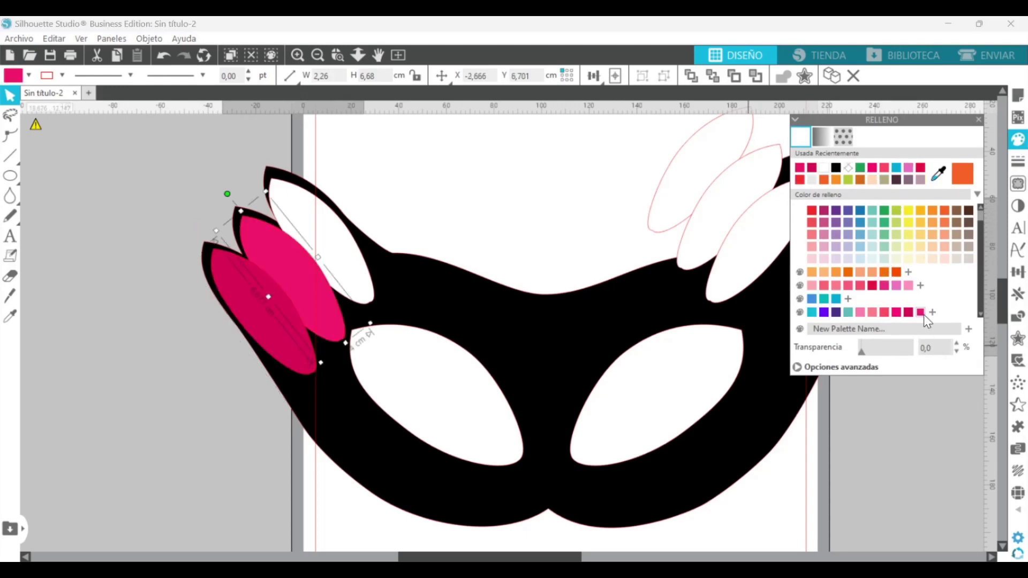
left_click(836, 211)
left_click(822, 212)
left_click(333, 241)
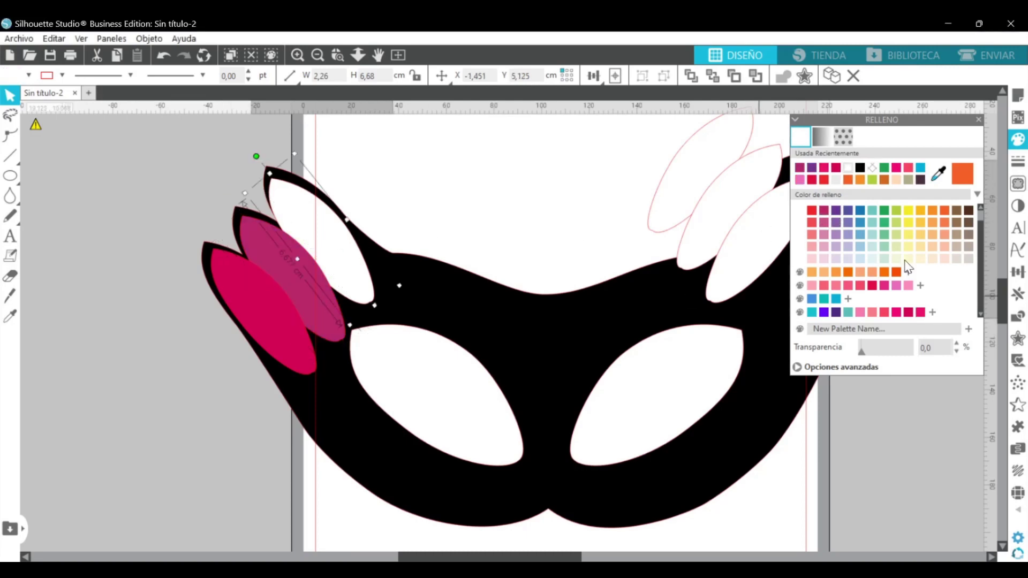
left_click(922, 218)
left_click(943, 211)
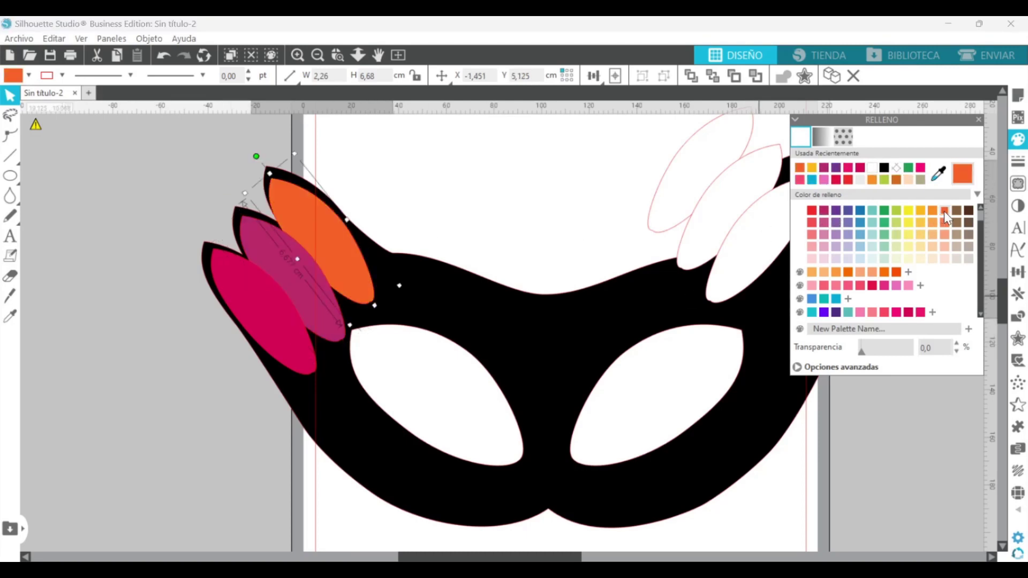
left_click(491, 184)
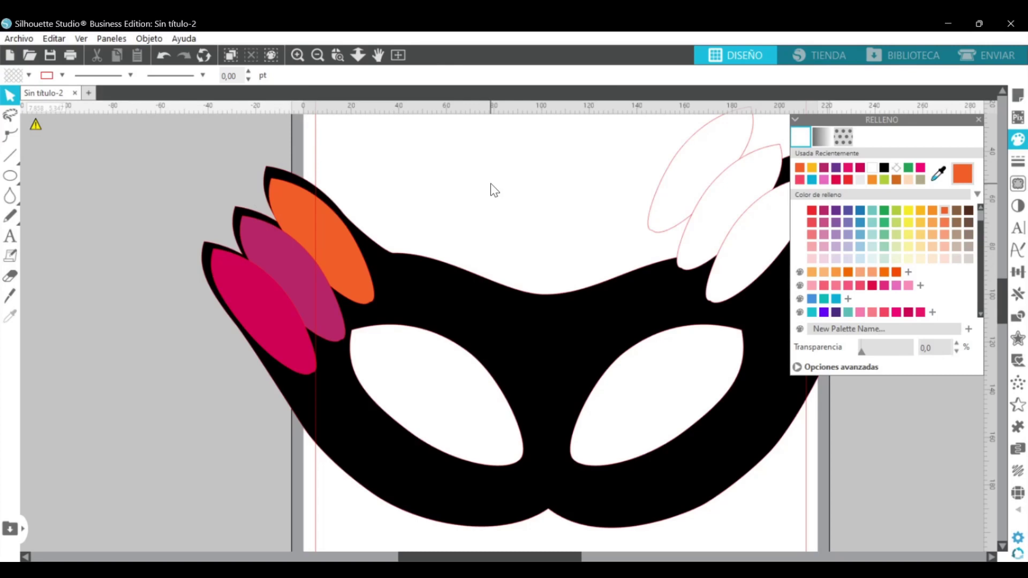
Step: Move the mirrored white leaf cluster off the mask to the empty area left of the page
left_click(318, 55)
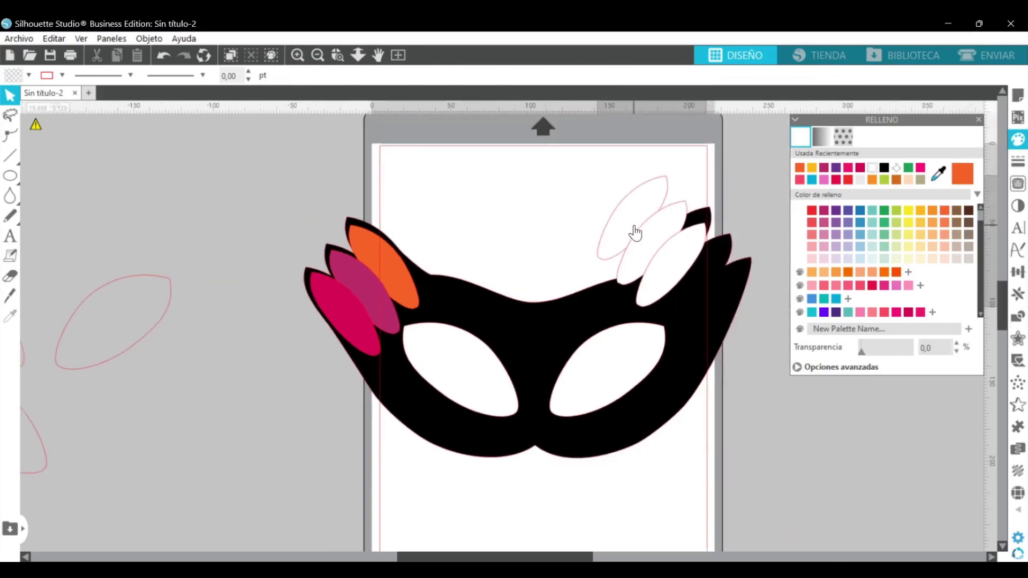
left_click_drag(635, 236, 128, 180)
left_click(236, 230)
left_click(351, 321)
left_click(376, 292, "shift")
left_click(397, 273)
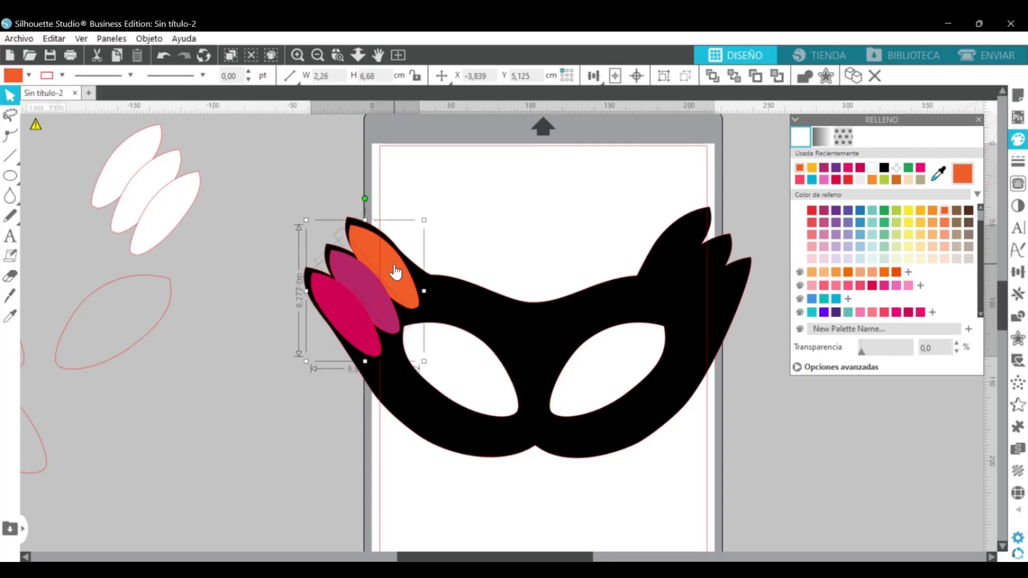
left_click(162, 56)
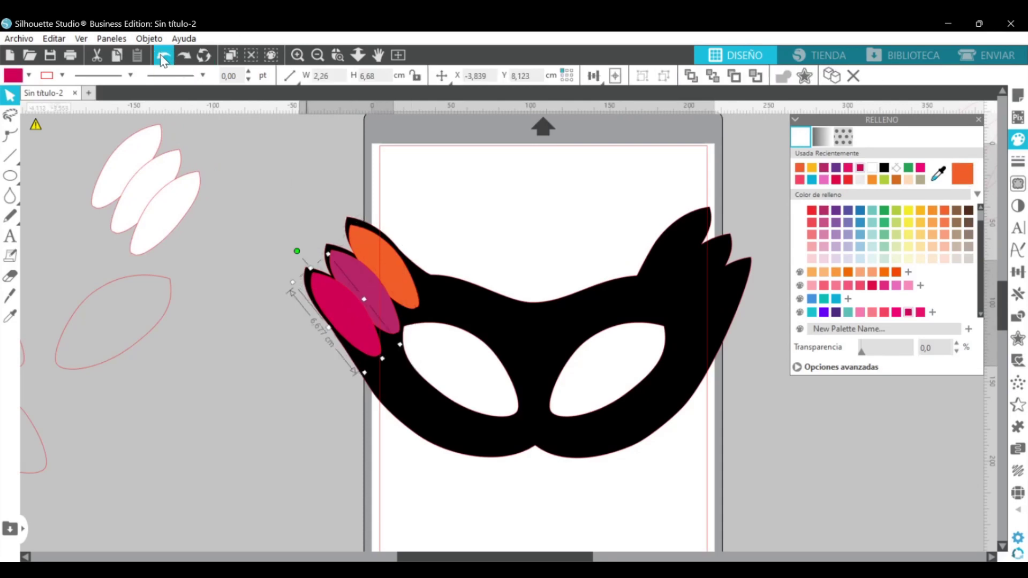
left_click(163, 56)
Step: Mirror a copy of the three coloured leaves to the right and place it on the mask's right corner
left_click_drag(290, 183, 414, 329)
left_click(475, 316, "shift")
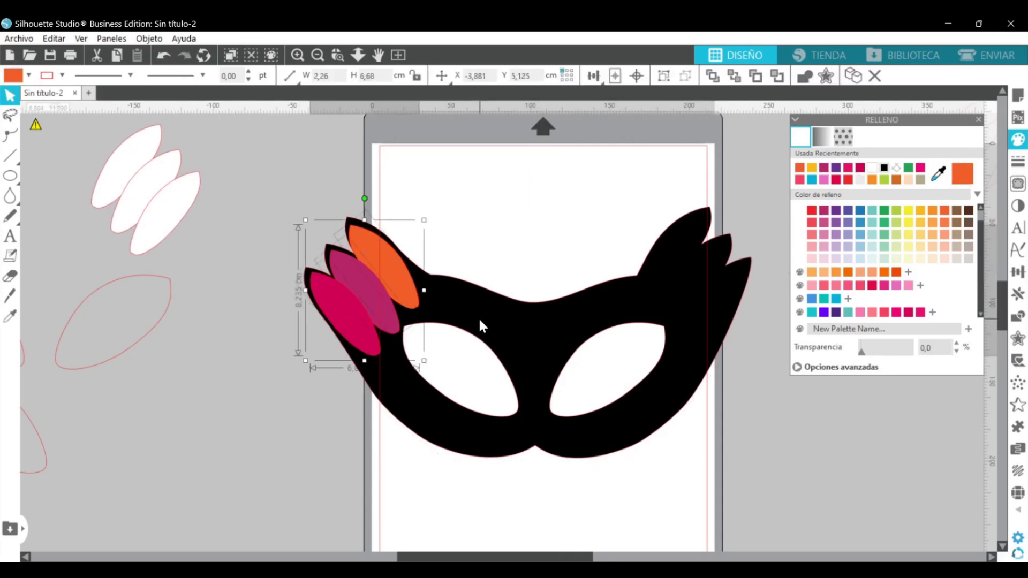
left_click(1018, 294)
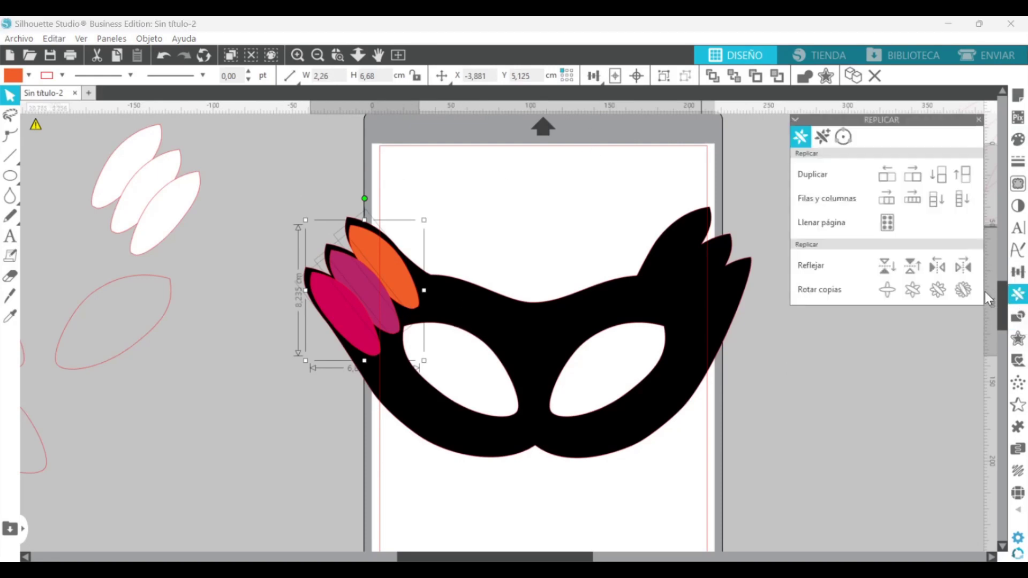
left_click(963, 267)
left_click_drag(503, 311, 711, 297)
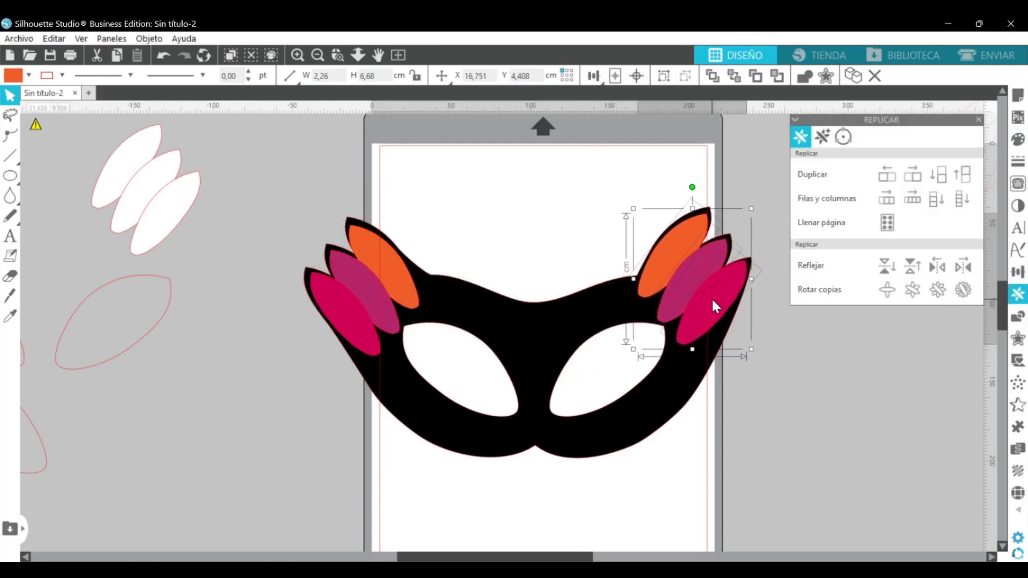
Step: Fine-tune the positions of the coloured leaves on the right corner so each sits inside its black border
left_click(337, 55)
left_click_drag(603, 186, 787, 351)
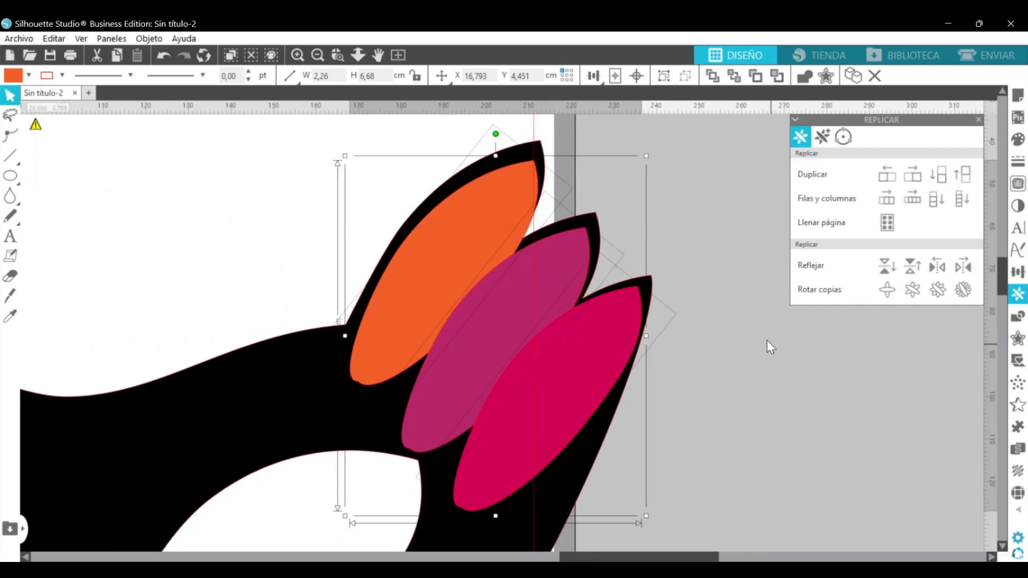
left_click_drag(576, 369, 577, 363)
left_click(694, 387)
left_click(578, 380)
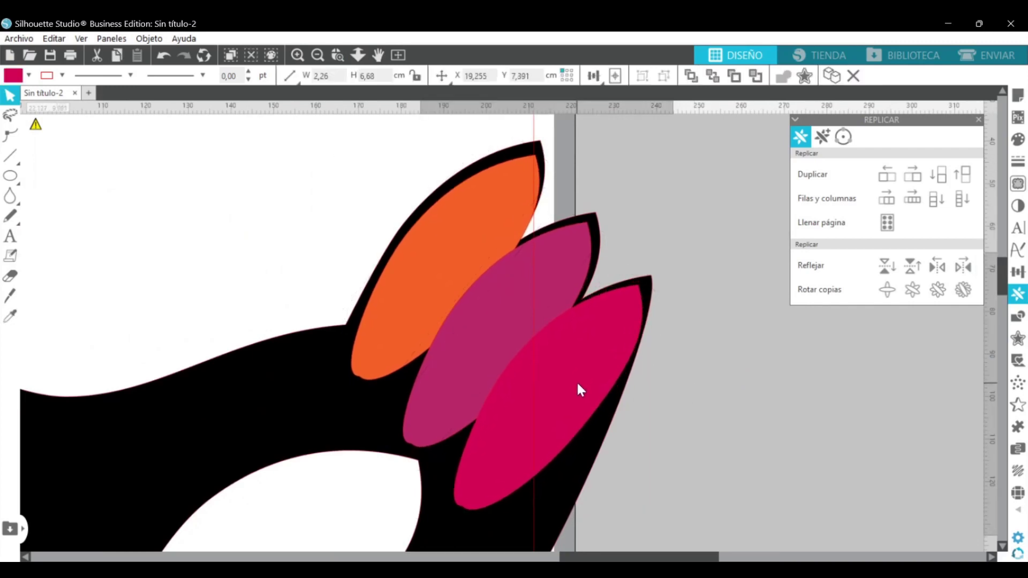
left_click(506, 326)
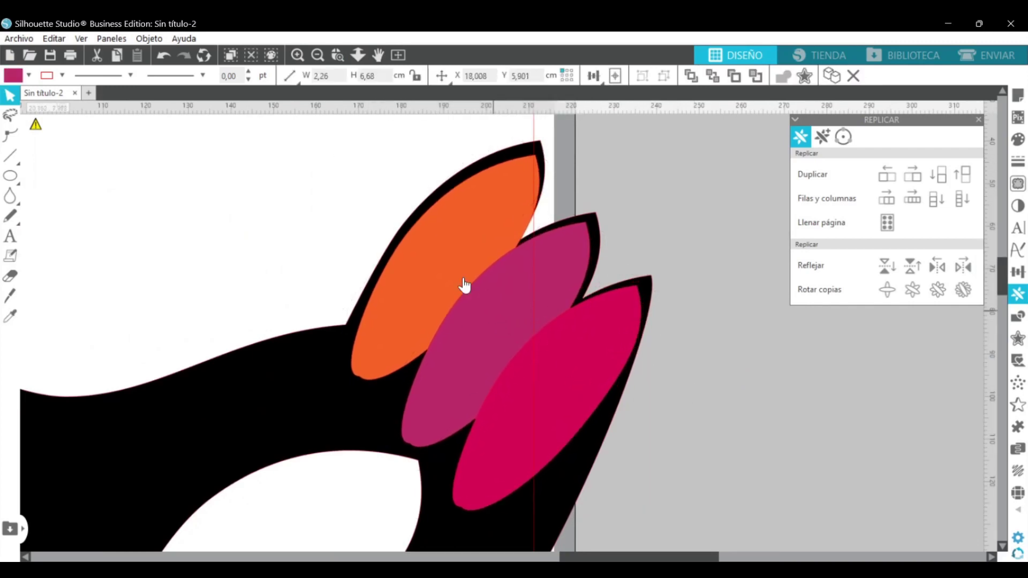
left_click(445, 270)
Step: Nudge the orange, purple and crimson leaves on the left corner up and outward to even out their black borders
left_click(338, 55)
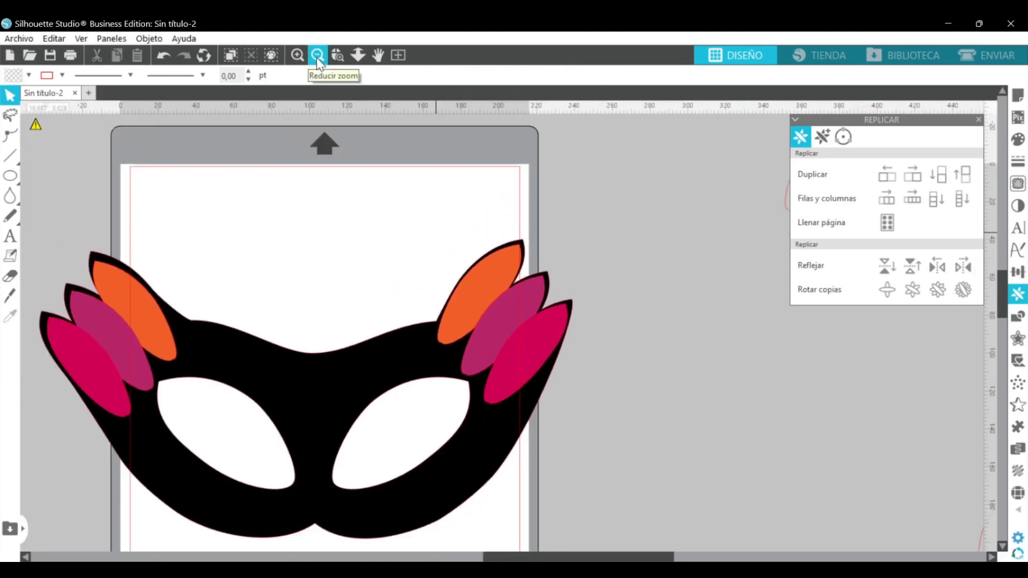
left_click_drag(75, 257, 189, 371)
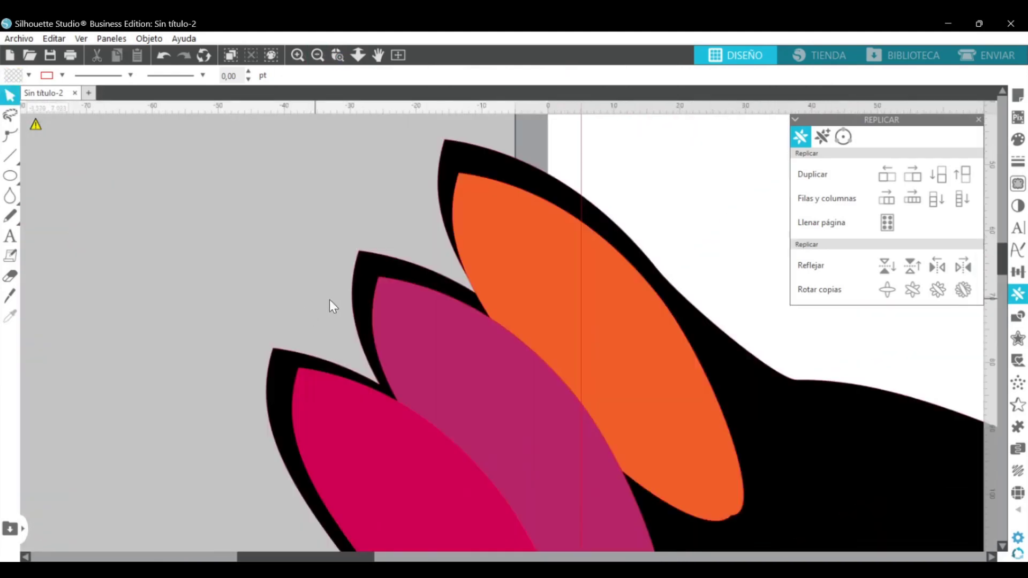
left_click(579, 313)
left_click_drag(583, 309, 576, 296)
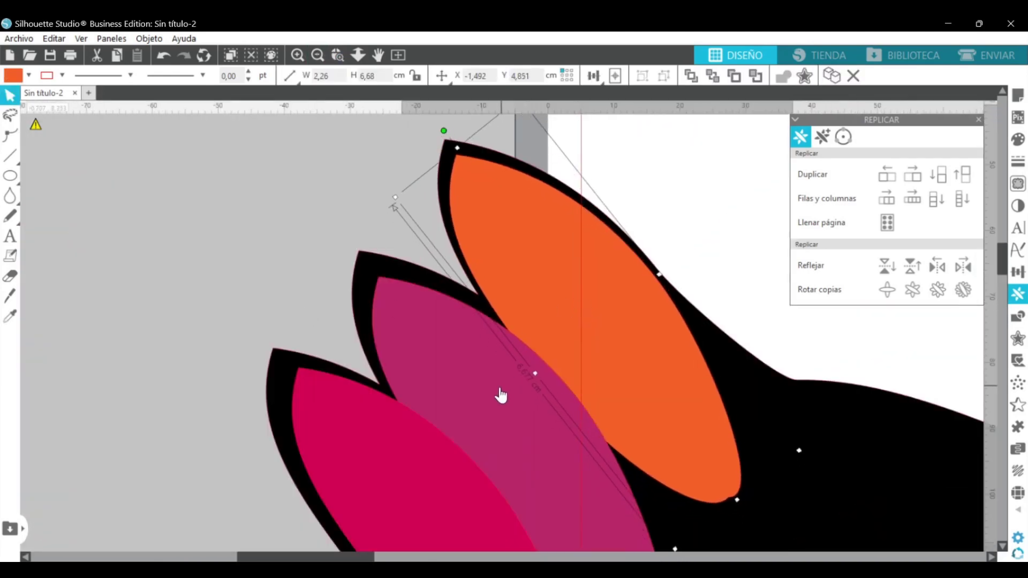
left_click_drag(501, 388, 494, 376)
left_click(420, 480)
left_click(422, 486)
Step: Group the mask with all its coloured leaves and set the line colour to transparent
left_click(318, 55)
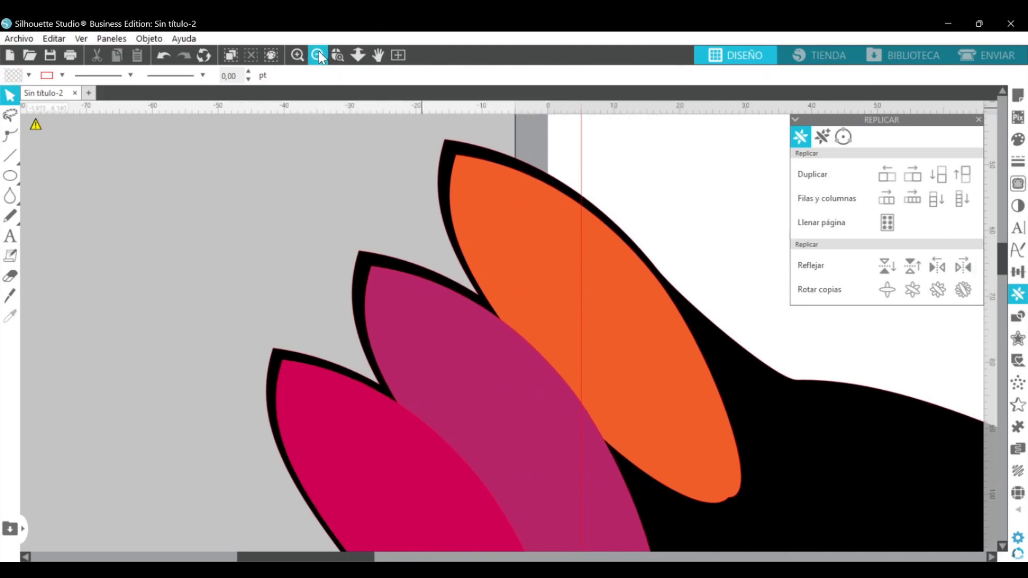
left_click_drag(462, 560, 554, 558)
scroll(457, 334, "down", 2)
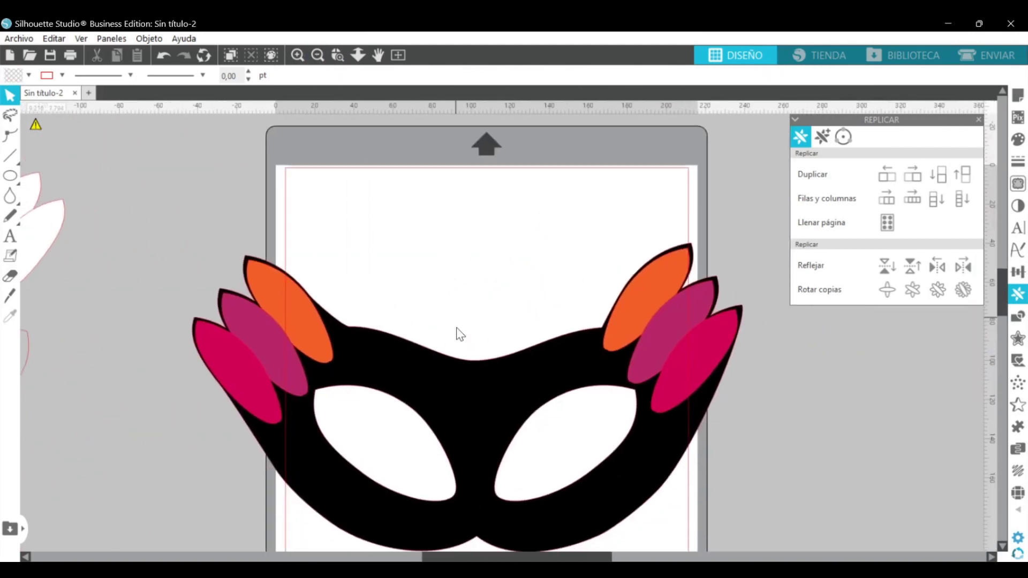
scroll(482, 329, "up", 2)
left_click(322, 57)
left_click_drag(313, 223, 682, 463)
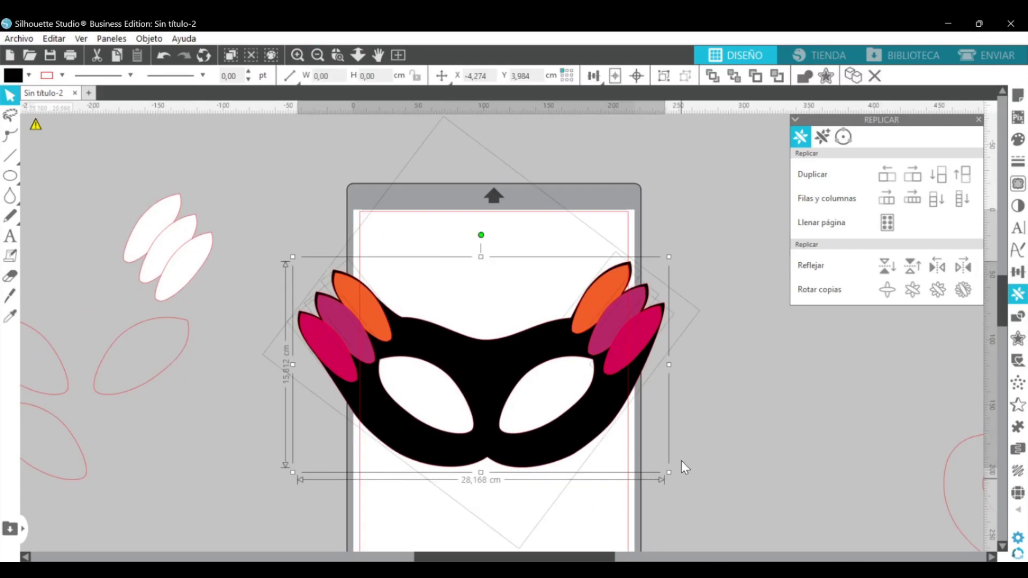
left_click(1018, 161)
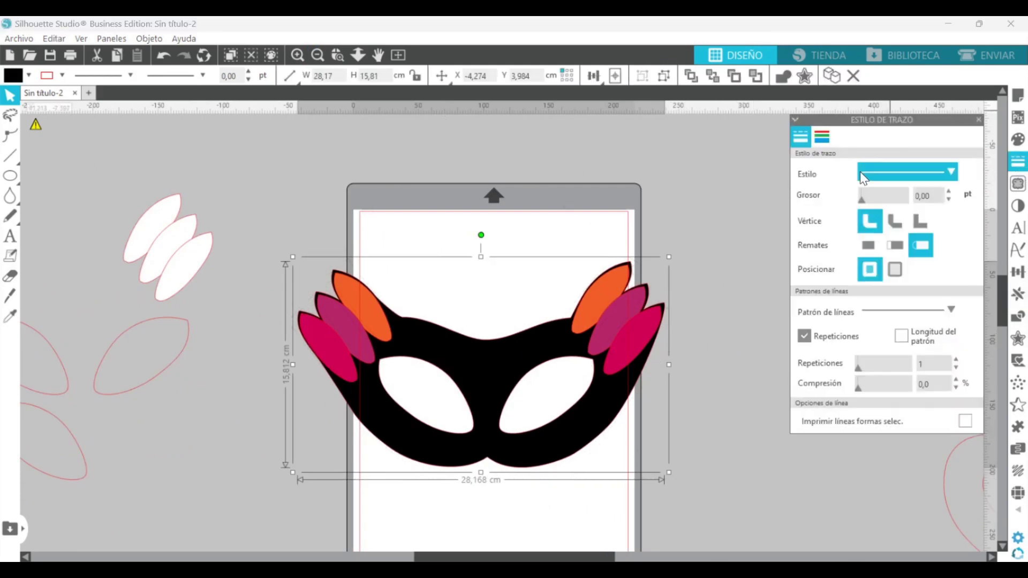
left_click(822, 138)
left_click(812, 213)
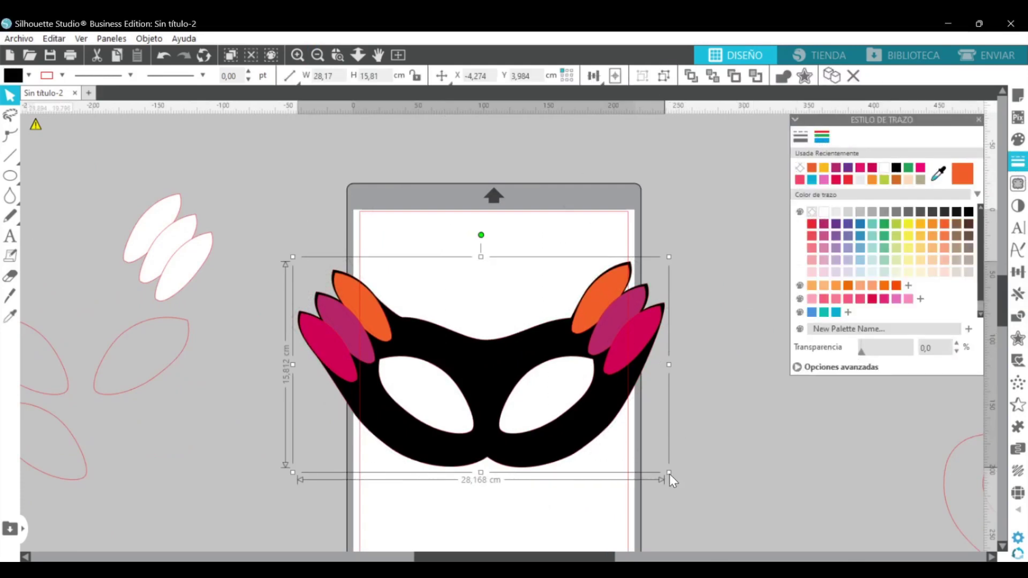
Step: Scale the grouped mask down proportionally to about 26 cm wide, shift it up over the page, and close the line style settings
left_click_drag(670, 474, 641, 457)
left_click_drag(497, 364, 512, 346)
left_click(686, 474)
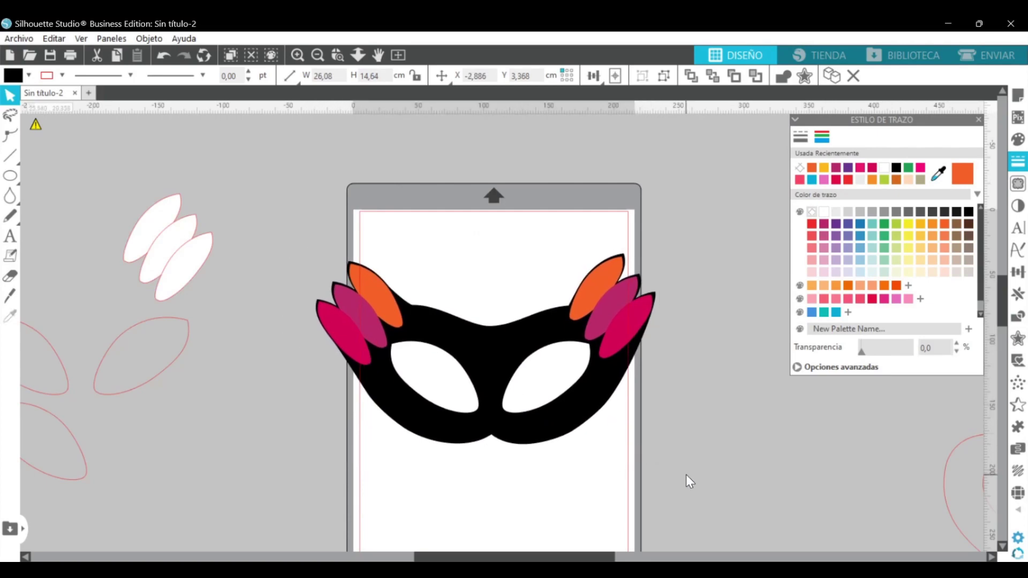
left_click(543, 438)
left_click(553, 465)
left_click(979, 120)
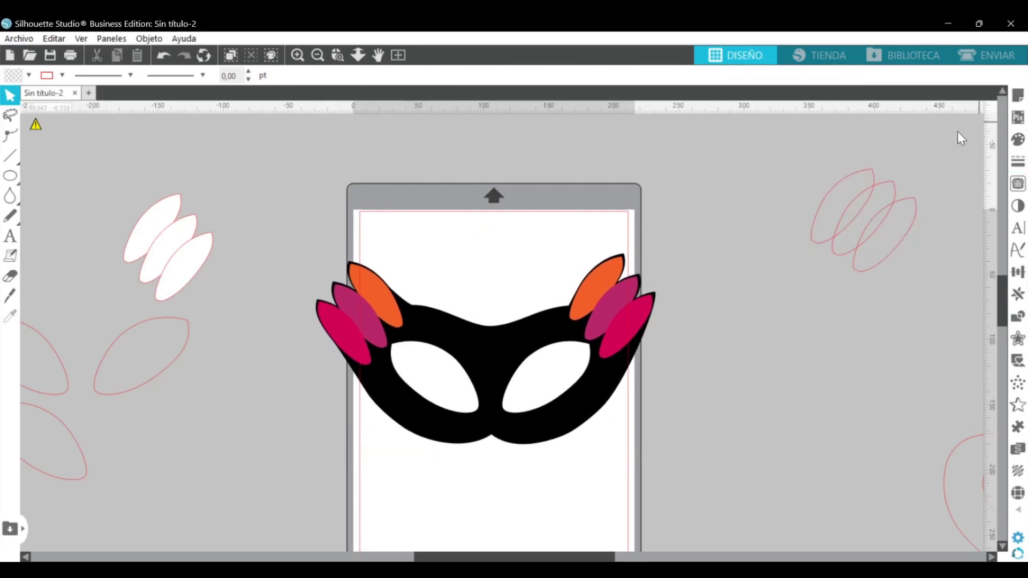
left_click(521, 423)
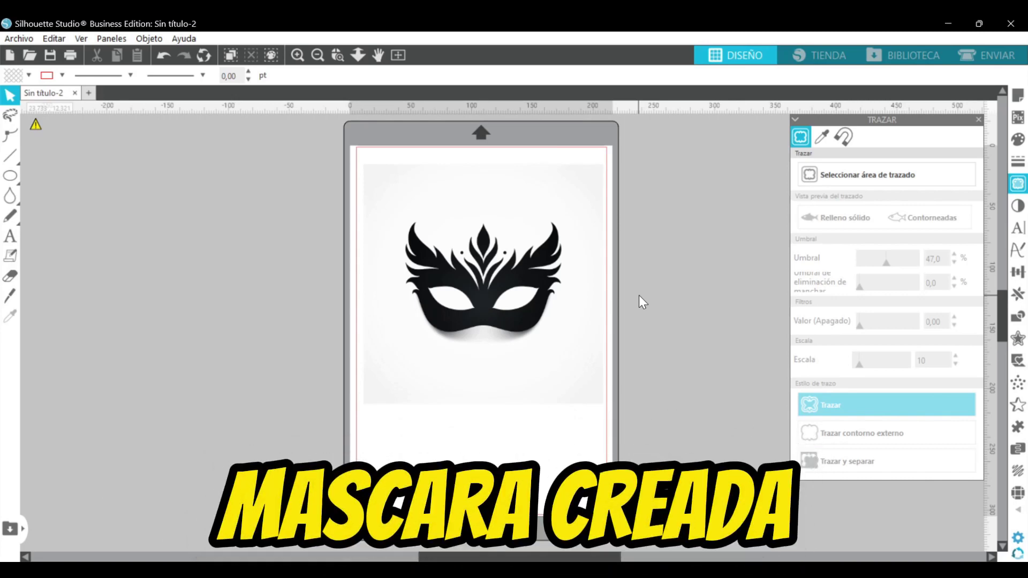
Step: Trace the black feathered mask in the image with a 50% threshold, using the standard trace style
left_click(881, 179)
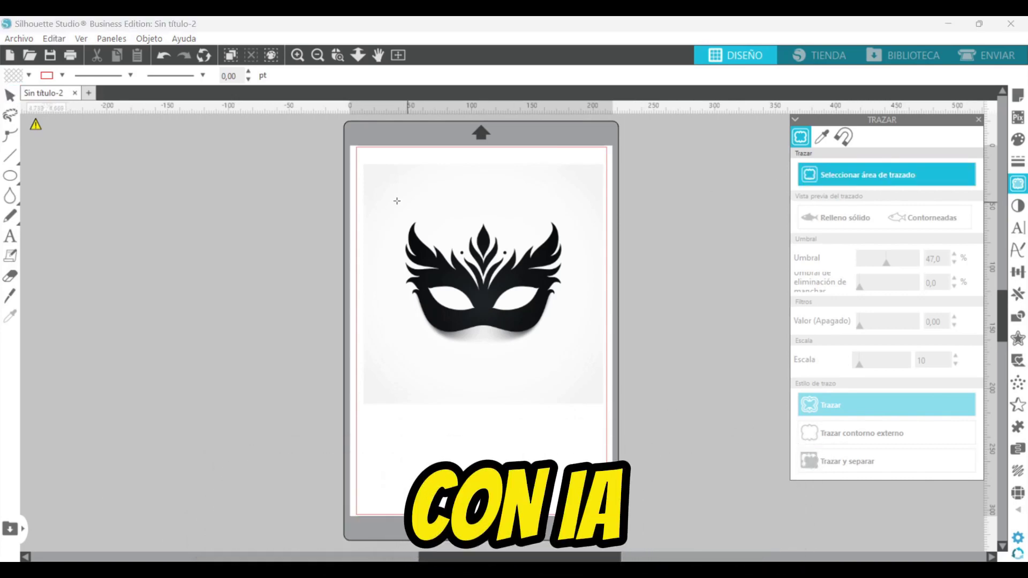
mouse_move(396, 201)
left_mouse_down()
mouse_move(530, 356)
mouse_move(574, 351)
left_mouse_up()
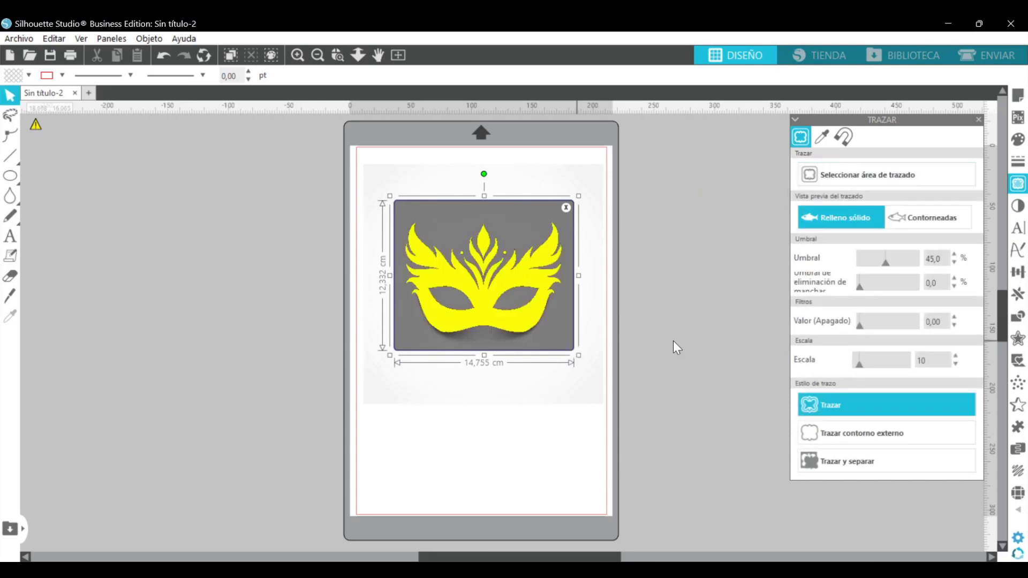
left_click(955, 255)
left_click(955, 255)
left_click(955, 255)
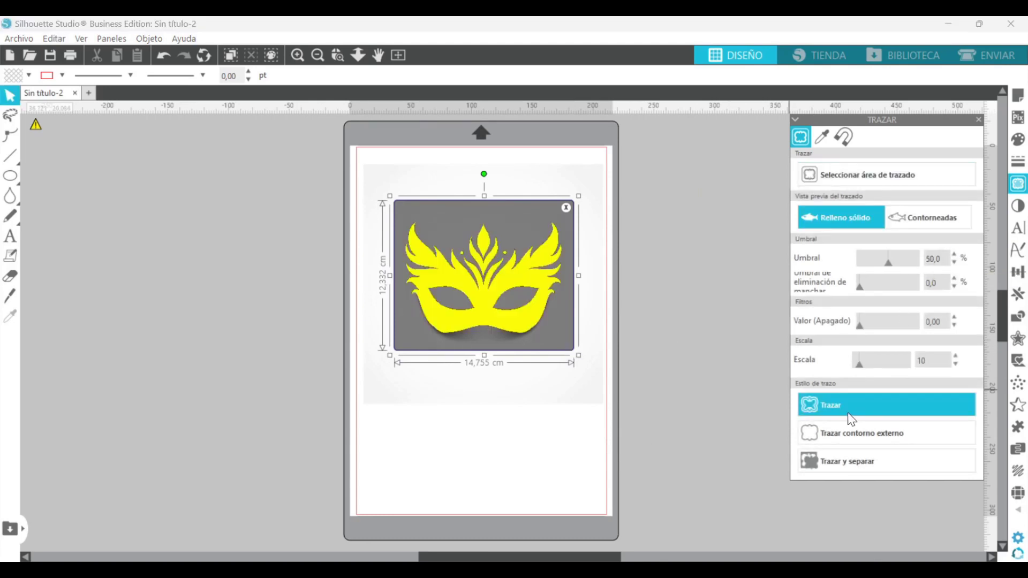
left_click(848, 412)
Step: Move the source image off the page beside the tracing and enlarge the traced mask to about 17.09 cm wide
left_click_drag(580, 370, 314, 366)
left_click(476, 324)
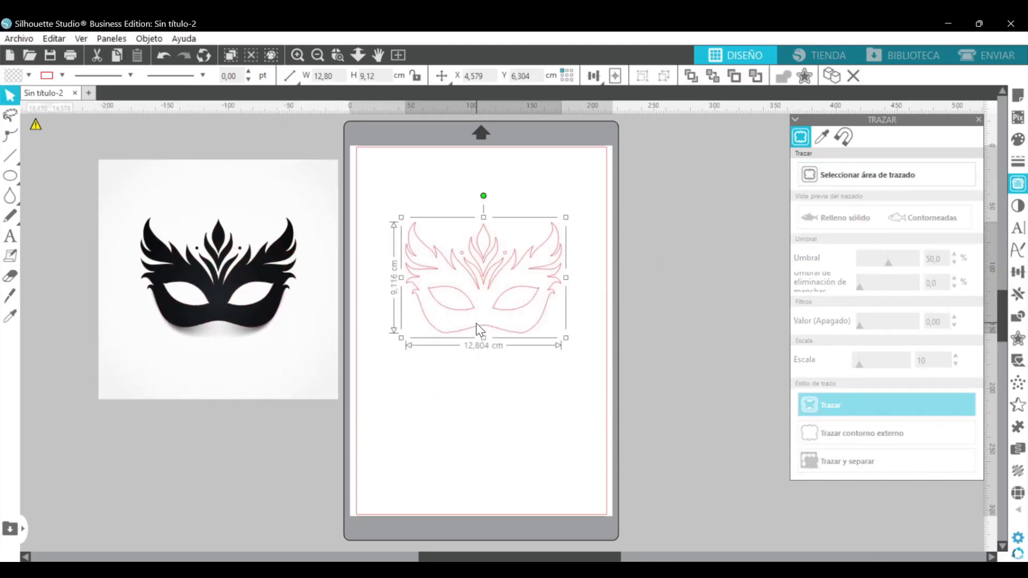
mouse_move(571, 348)
left_mouse_down()
mouse_move(574, 371)
mouse_move(544, 376)
left_mouse_up()
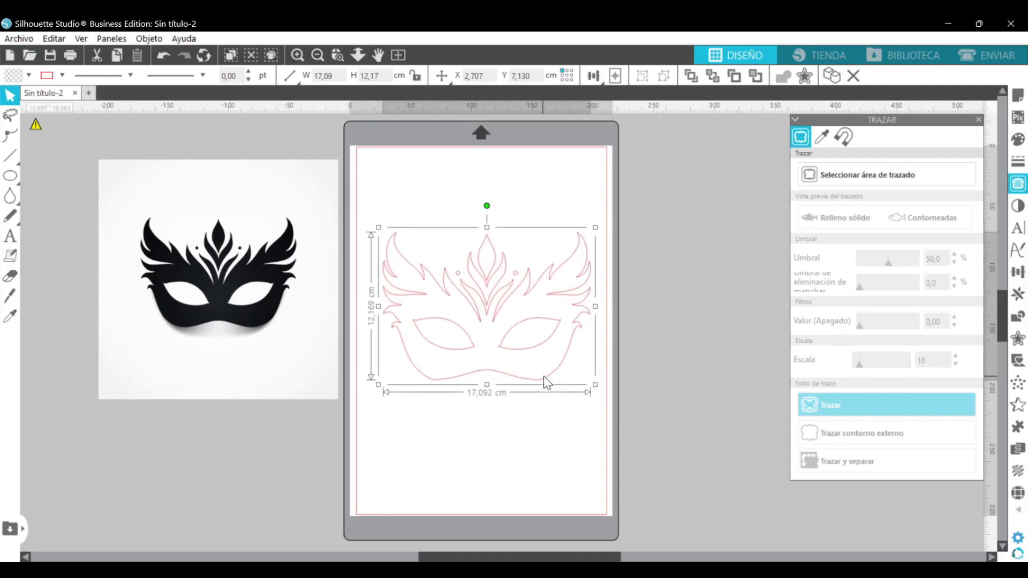
left_click(506, 418)
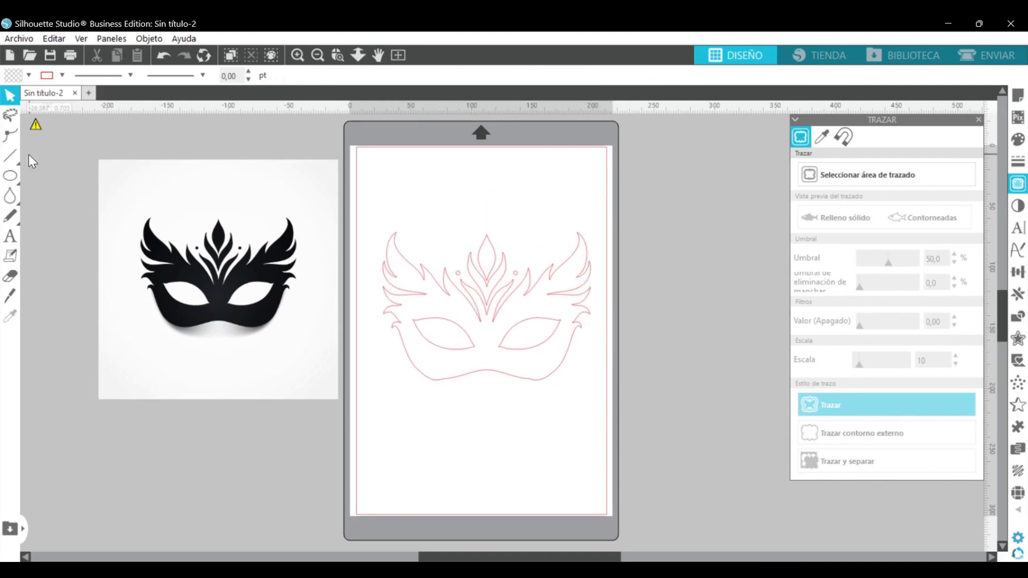
Step: Draw a rectangle about 0.72 × 5.01 cm over the mask's central ornament, centre it horizontally on the mask and weld them together
left_click(30, 178)
left_click_drag(485, 272, 490, 328)
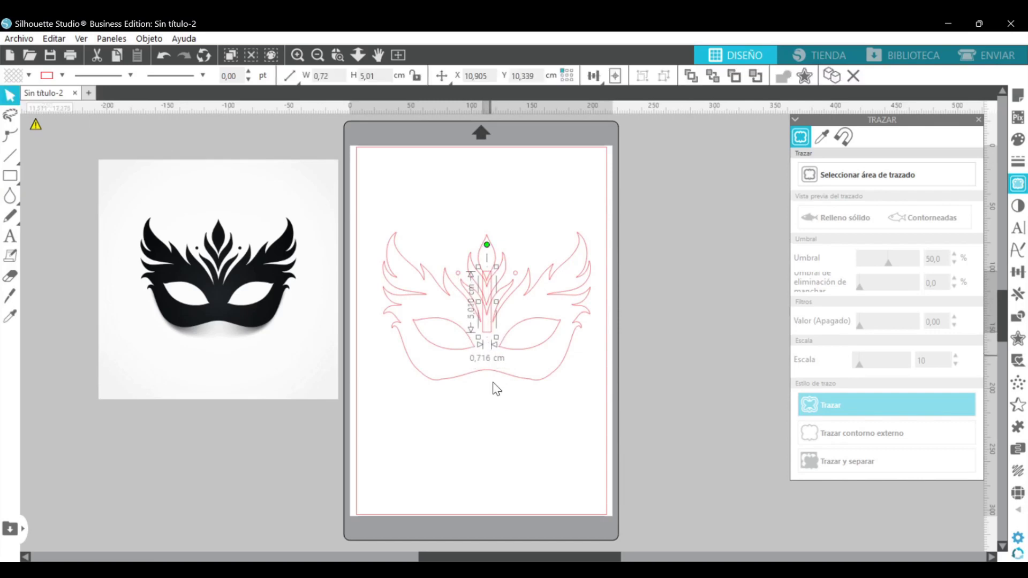
key("ctrl+a")
left_click(598, 76)
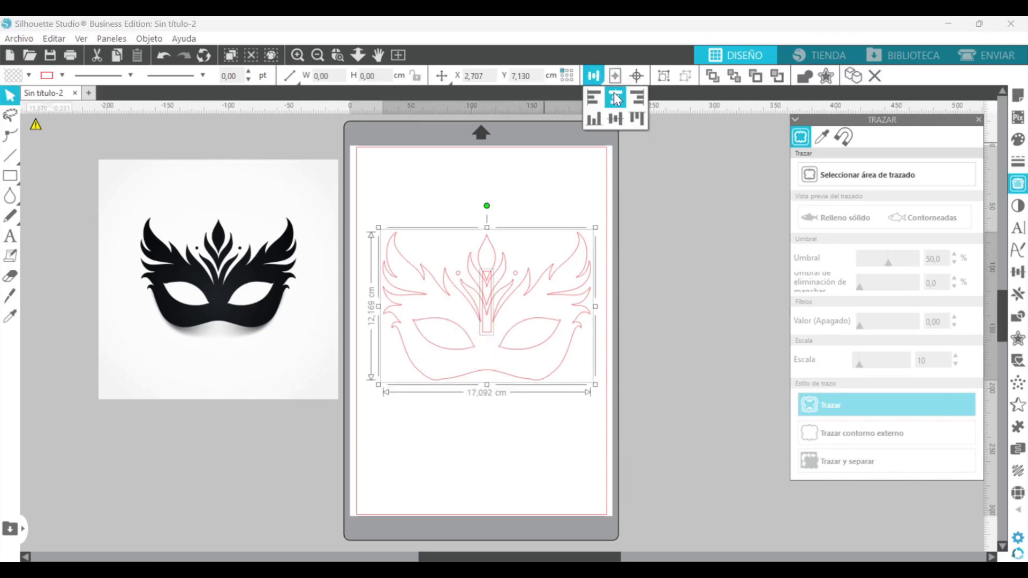
left_click(614, 92)
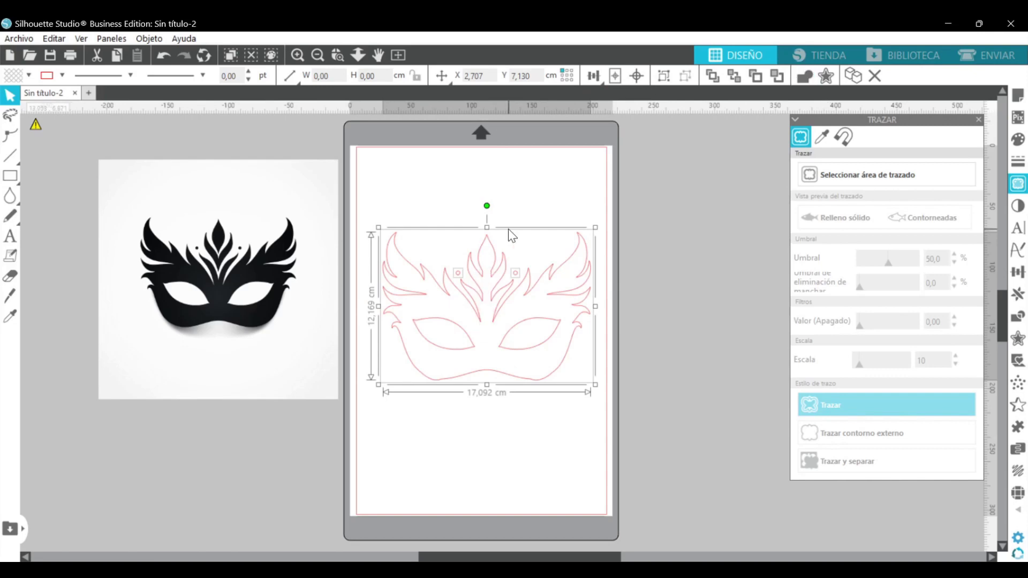
Step: Delete the two small circles on either side of the mask's central ornament
left_click(459, 284)
left_click(458, 276)
left_click(515, 275)
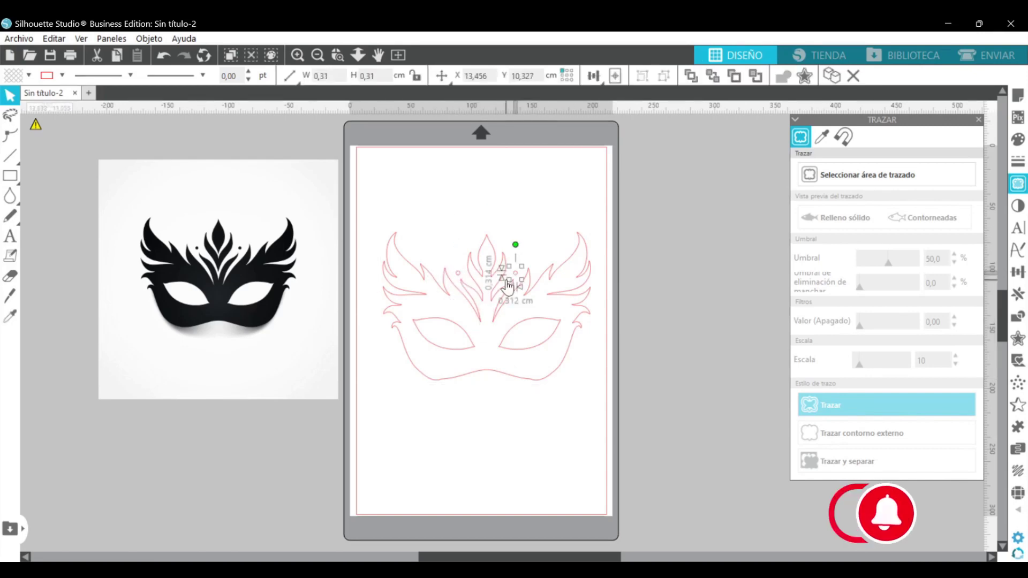
left_click(458, 276, "shift")
left_click(567, 166)
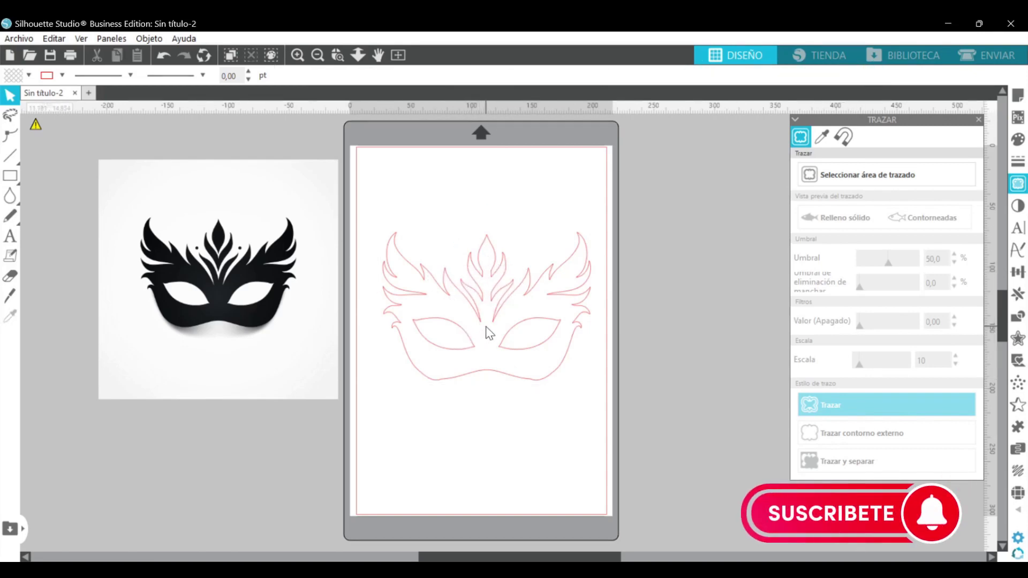
Step: Fill the traced mask with black and set its line colour to transparent
left_click(483, 376)
left_click(1018, 139)
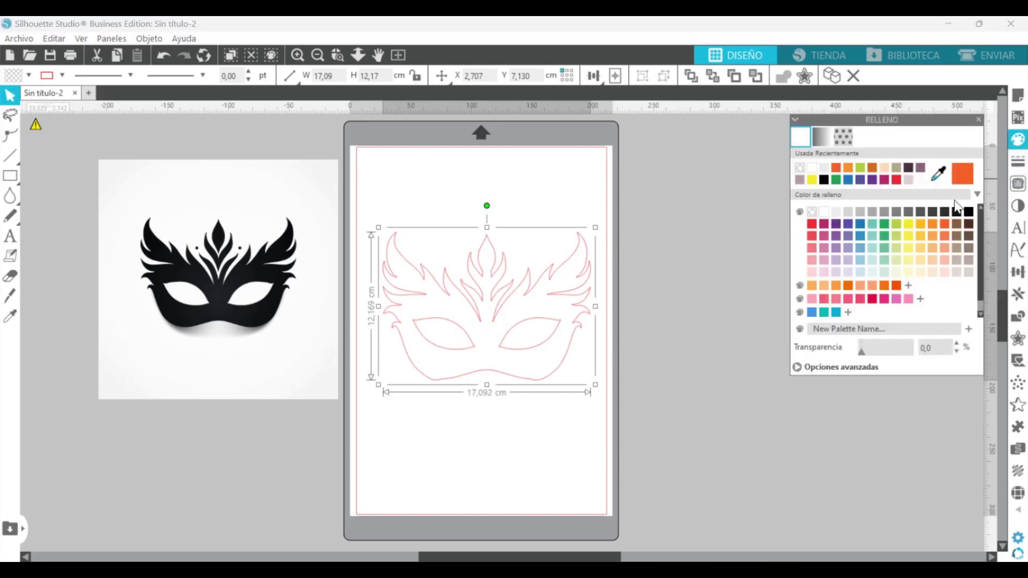
left_click(969, 212)
left_click(1022, 167)
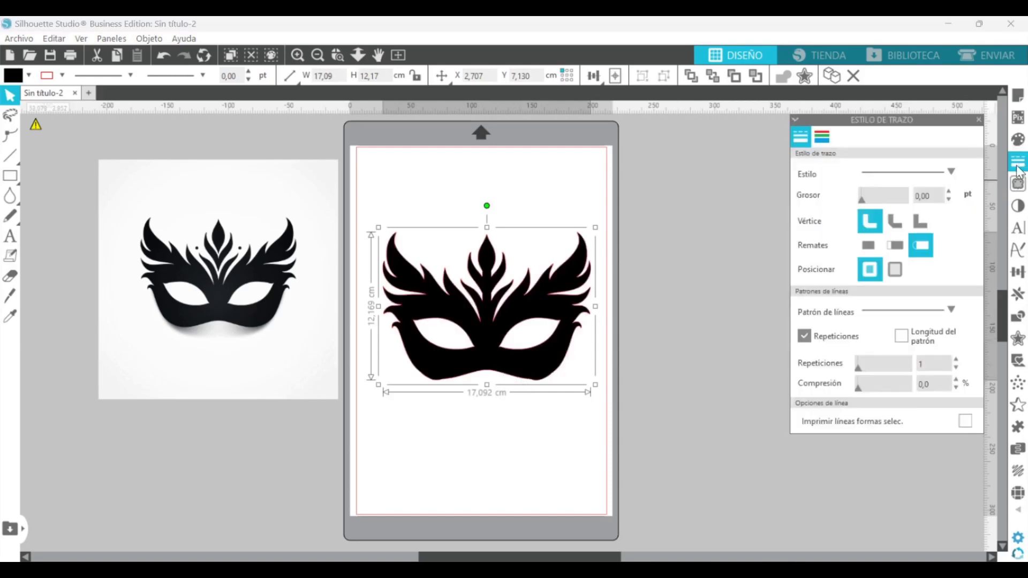
left_click(823, 138)
left_click(812, 213)
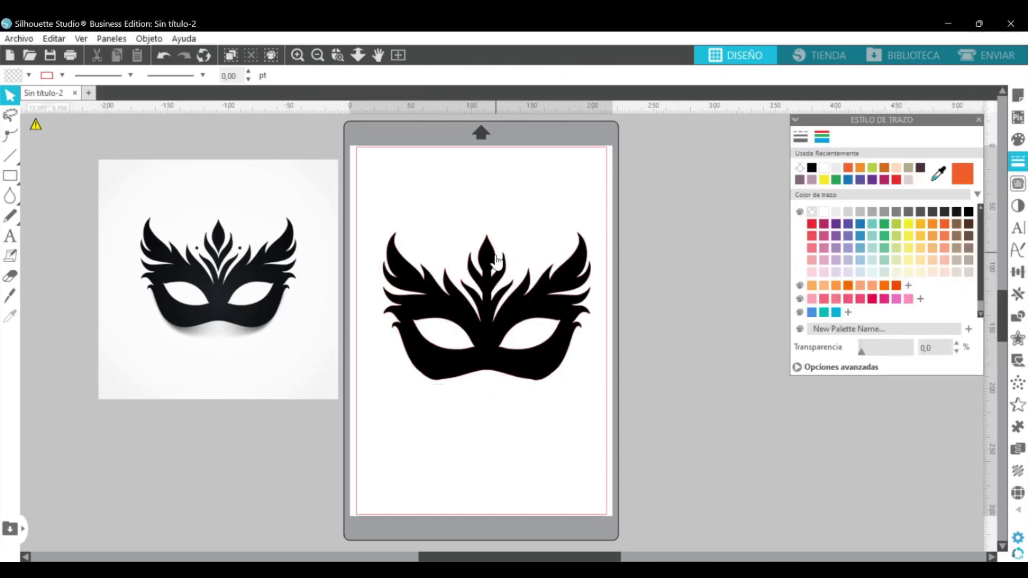
Step: Try red, crimson, pink, blue, coral, magenta and green fills on the traced mask, and return it to black
left_click(1018, 139)
left_click(812, 236)
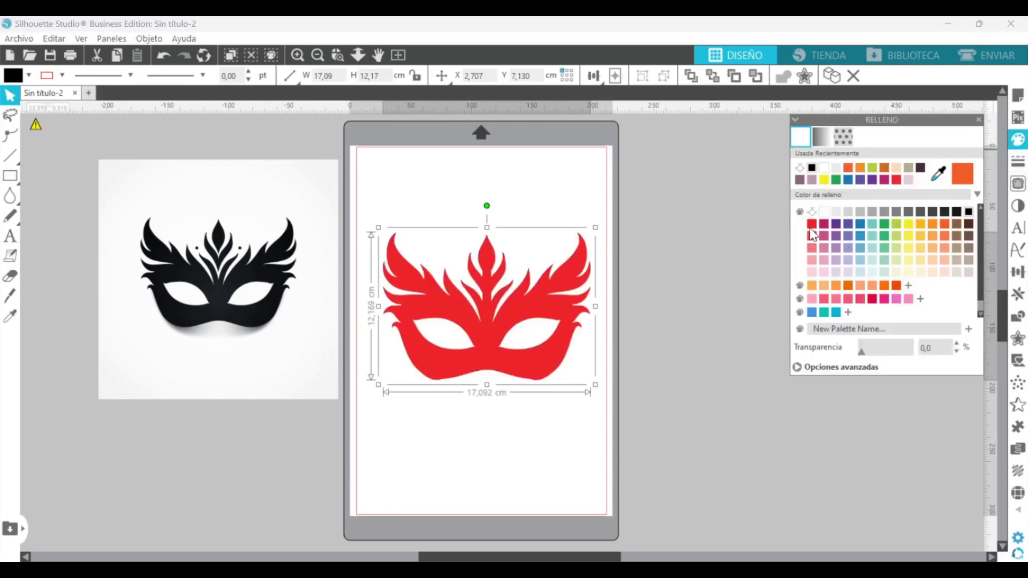
left_click(873, 299)
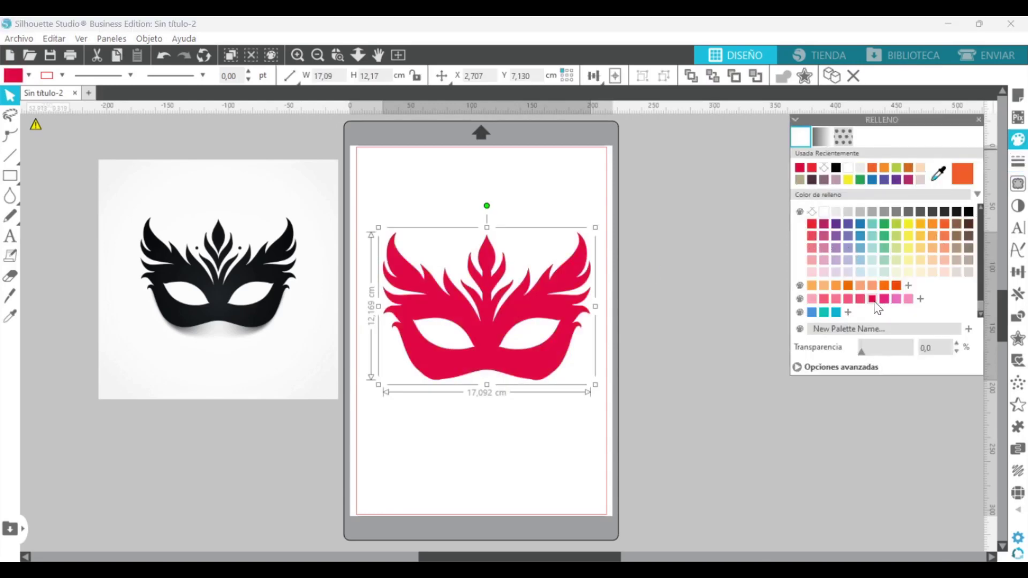
left_click(896, 300)
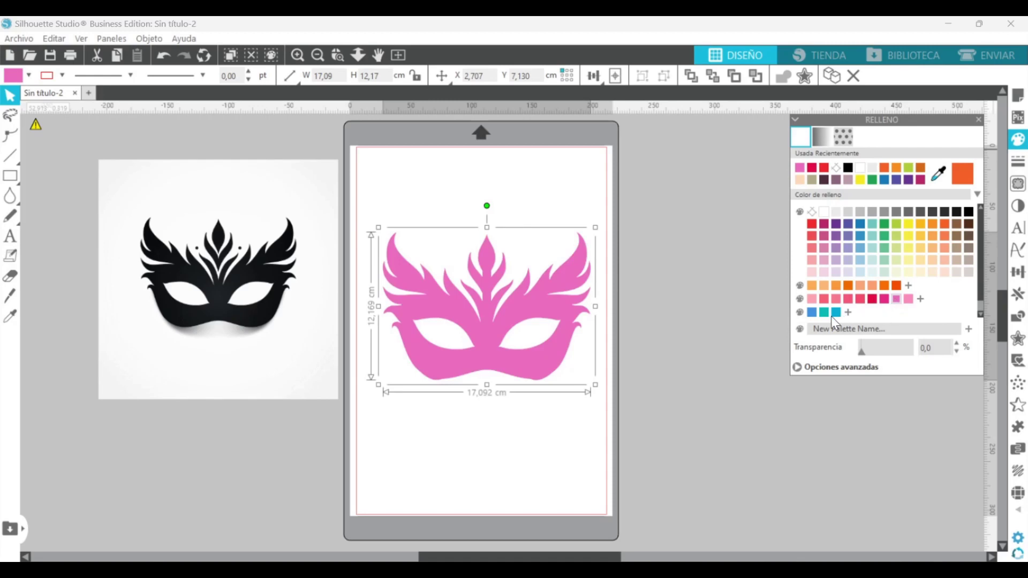
left_click(835, 315)
scroll(927, 305, "down", 1)
left_click(885, 315)
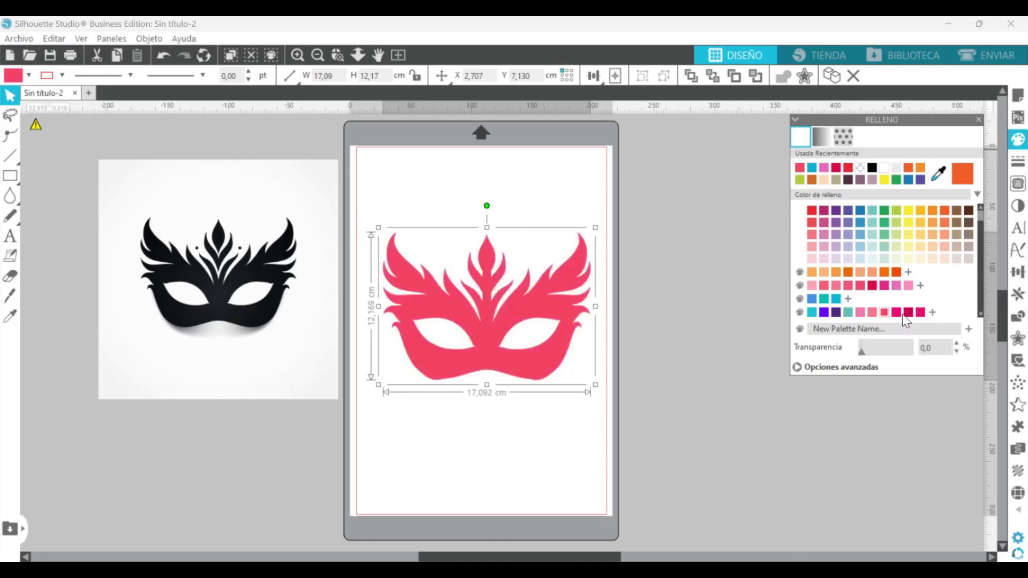
left_click(909, 314)
left_click(898, 313)
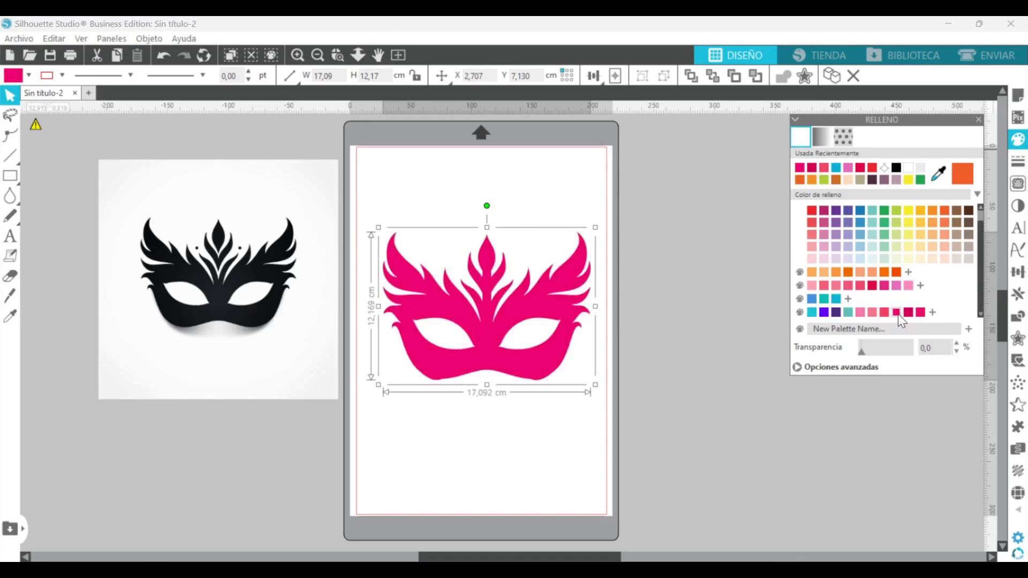
scroll(898, 314, "up", 1)
left_click(884, 224)
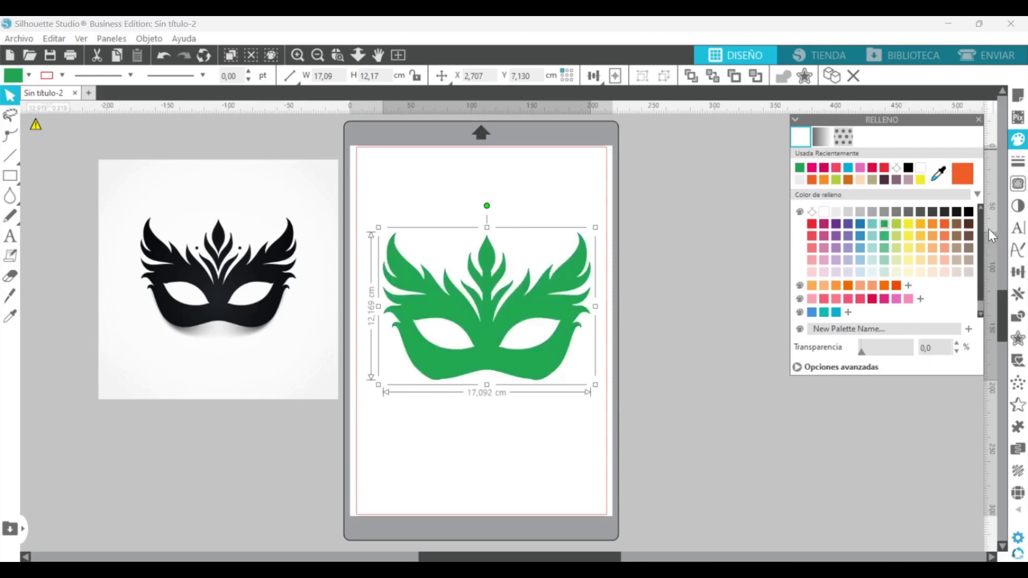
left_click(969, 213)
left_click(516, 432)
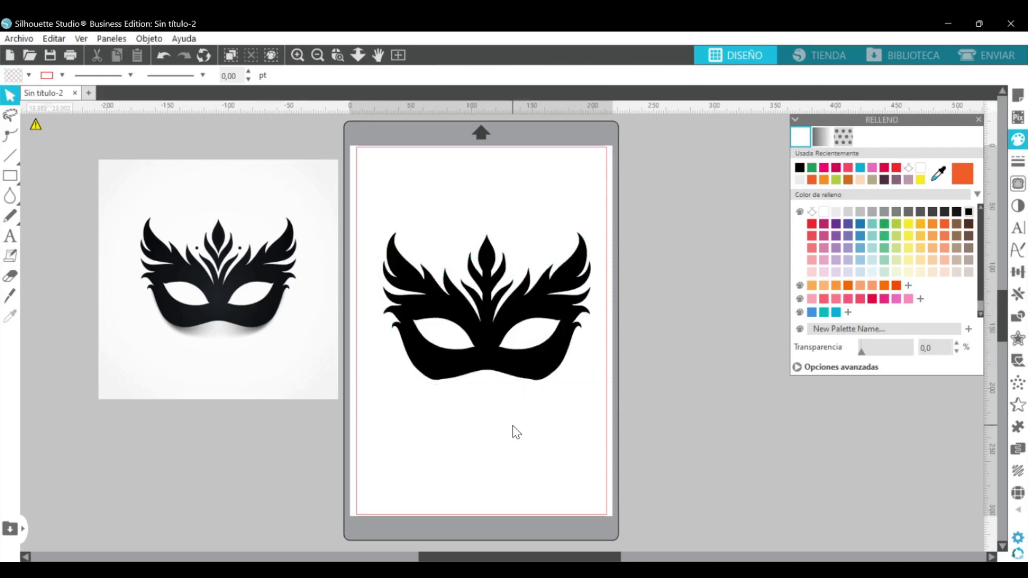